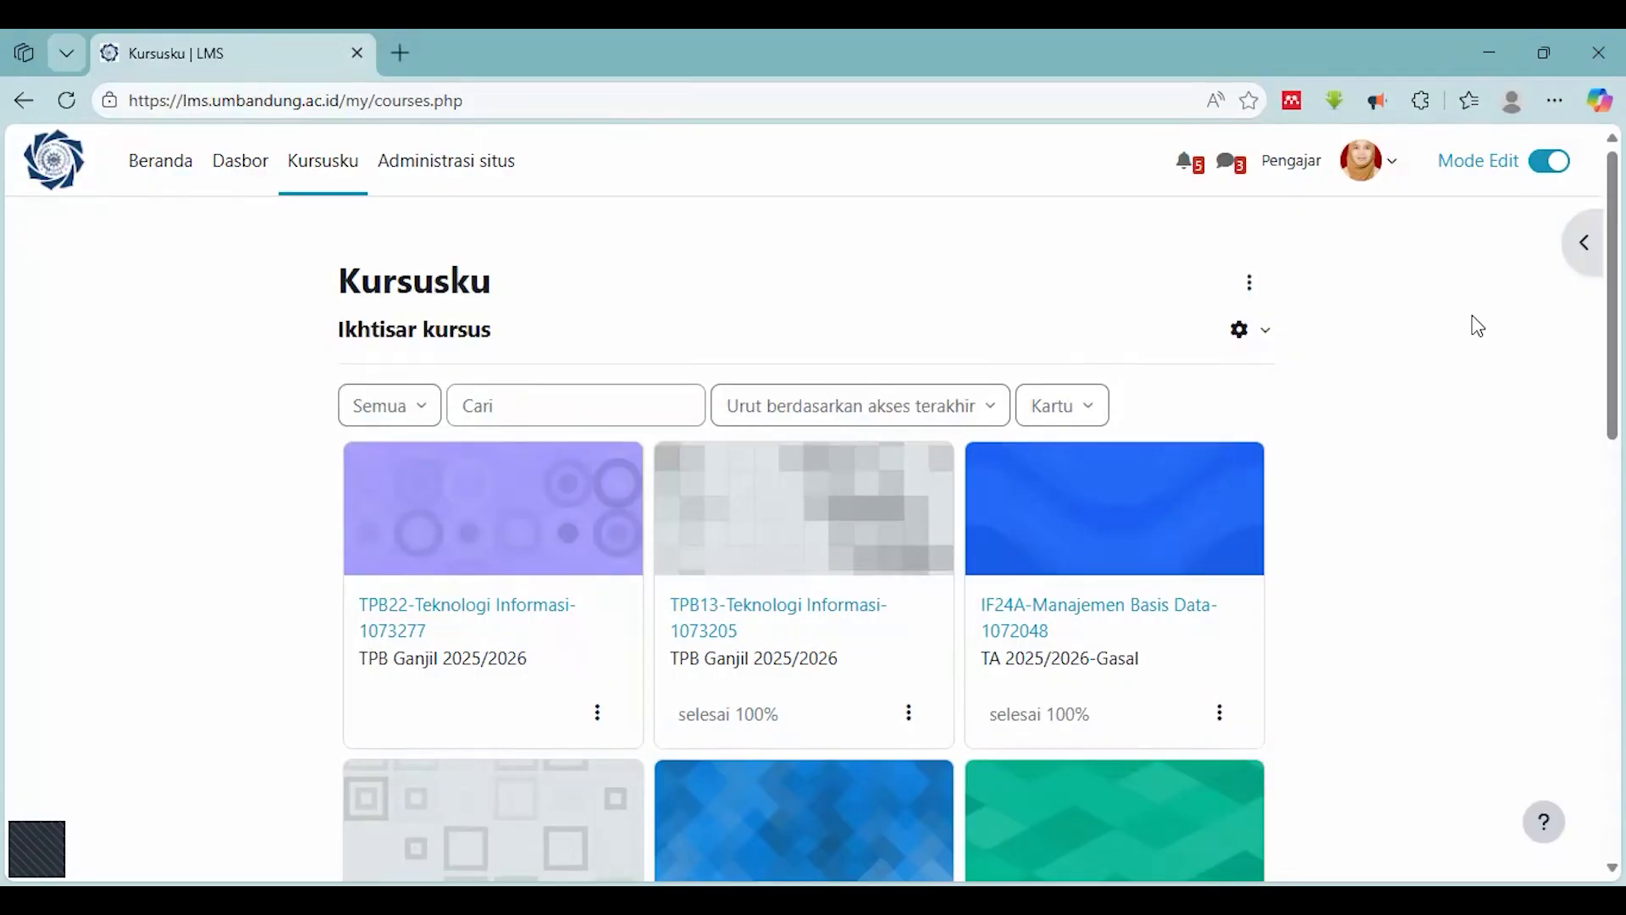
# Open the TPB22-Teknologi Informasi course from the list of courses
pyautogui.scroll(-4, 1477, 326)
pyautogui.scroll(-3, 1478, 326)
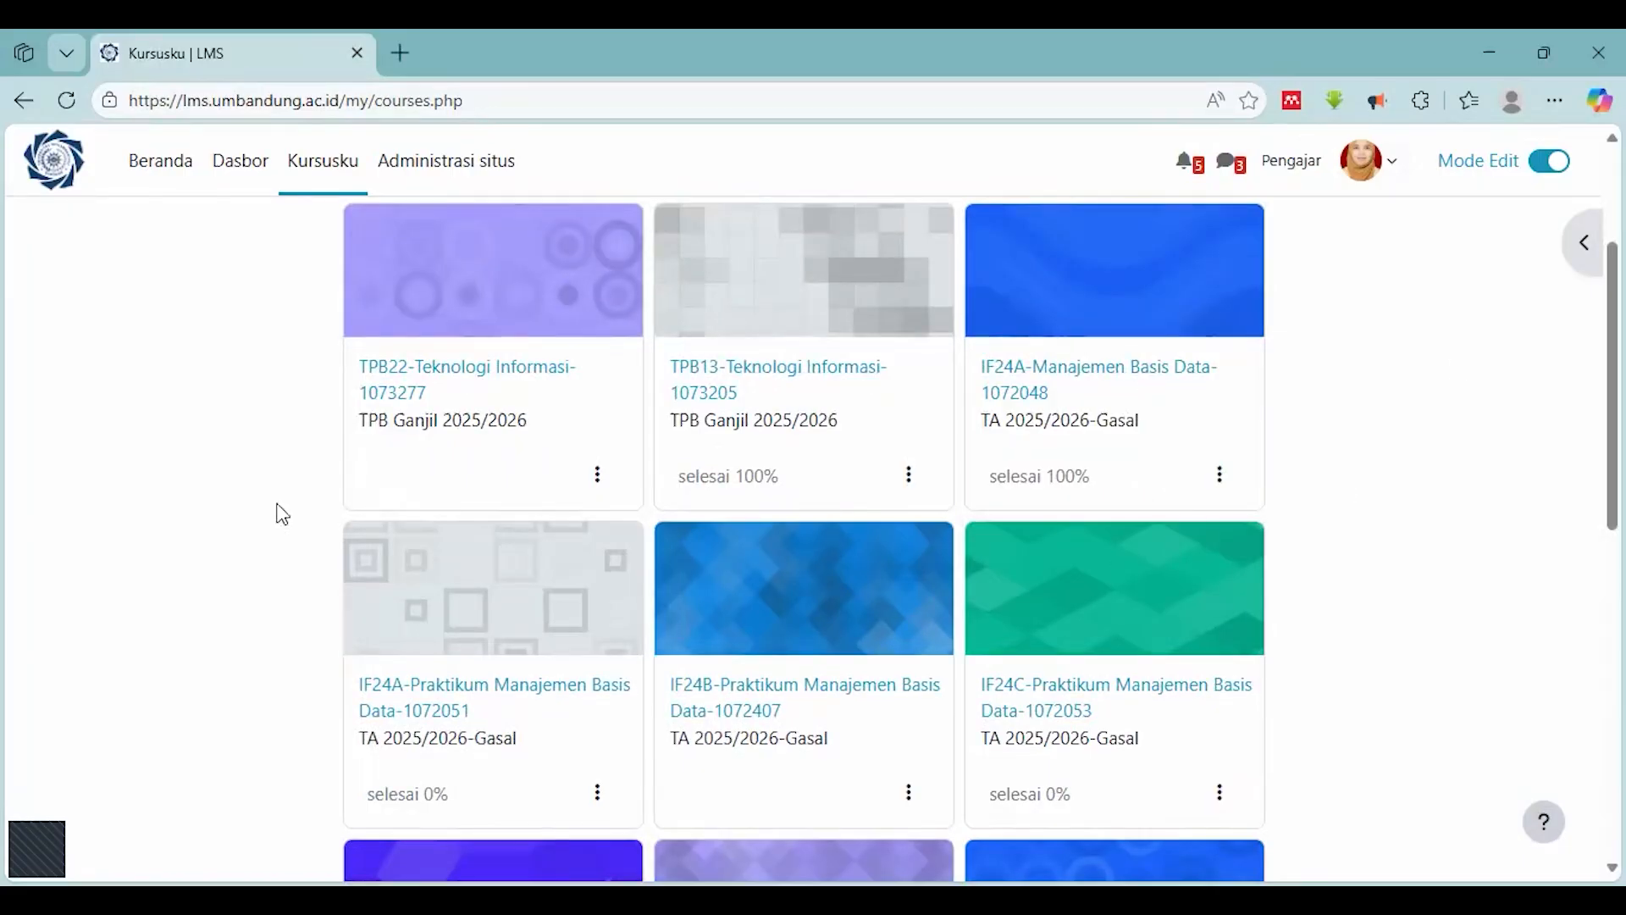
pyautogui.click(409, 385)
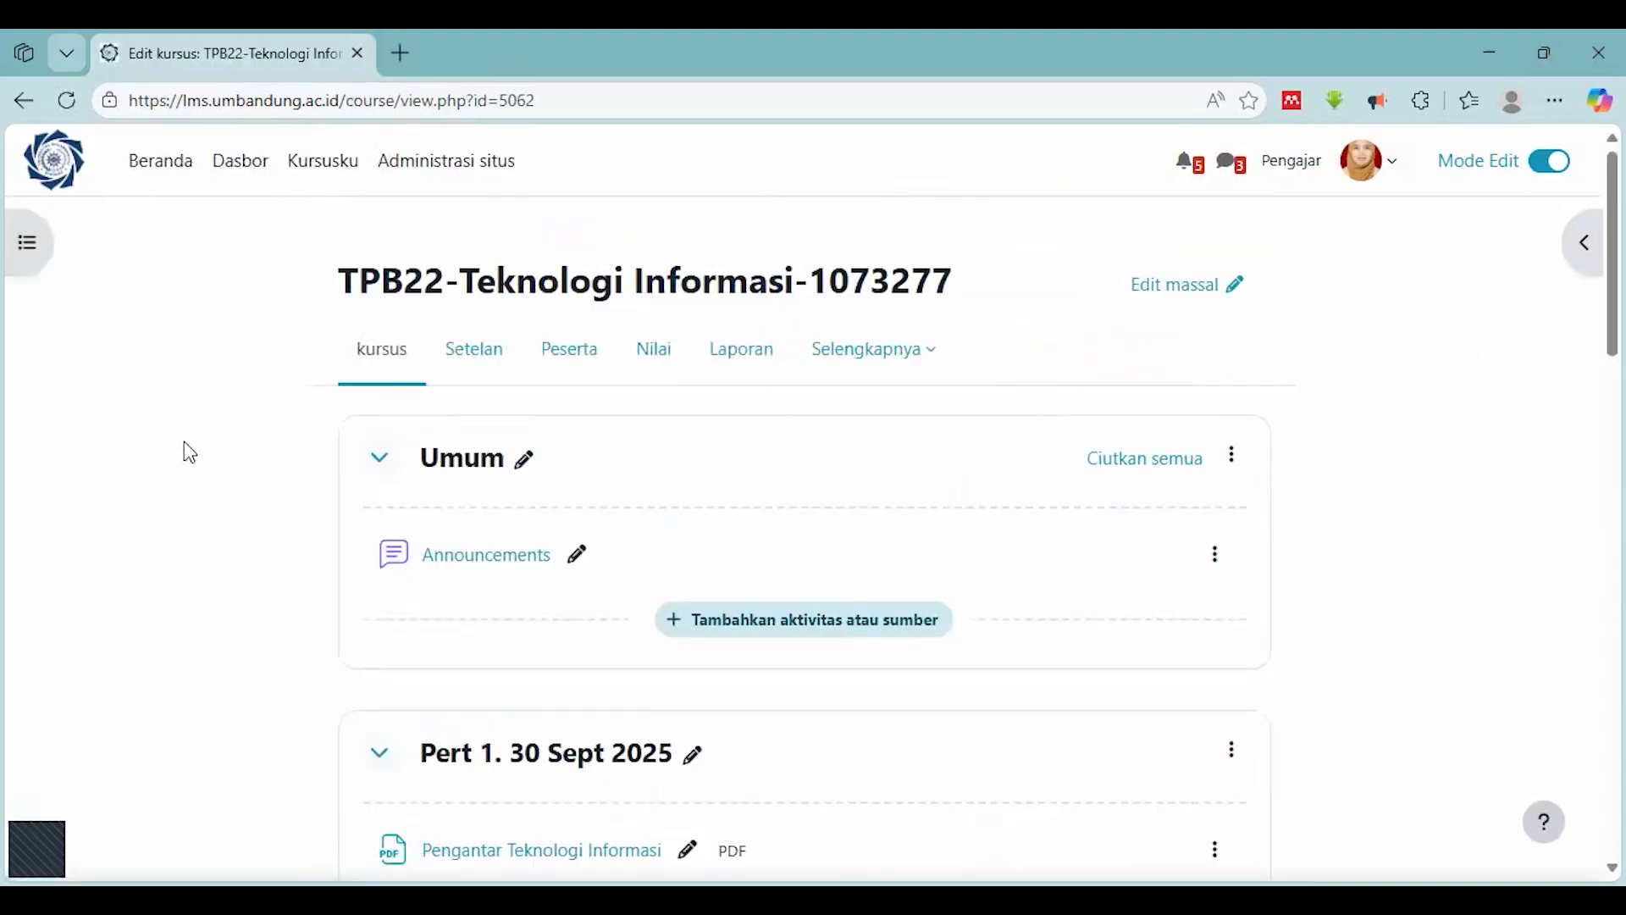
# Add a new Kehadiran activity to the section Pert 6. 4 Nov 2025
pyautogui.scroll(-3, 188, 451)
pyautogui.scroll(-1, 188, 452)
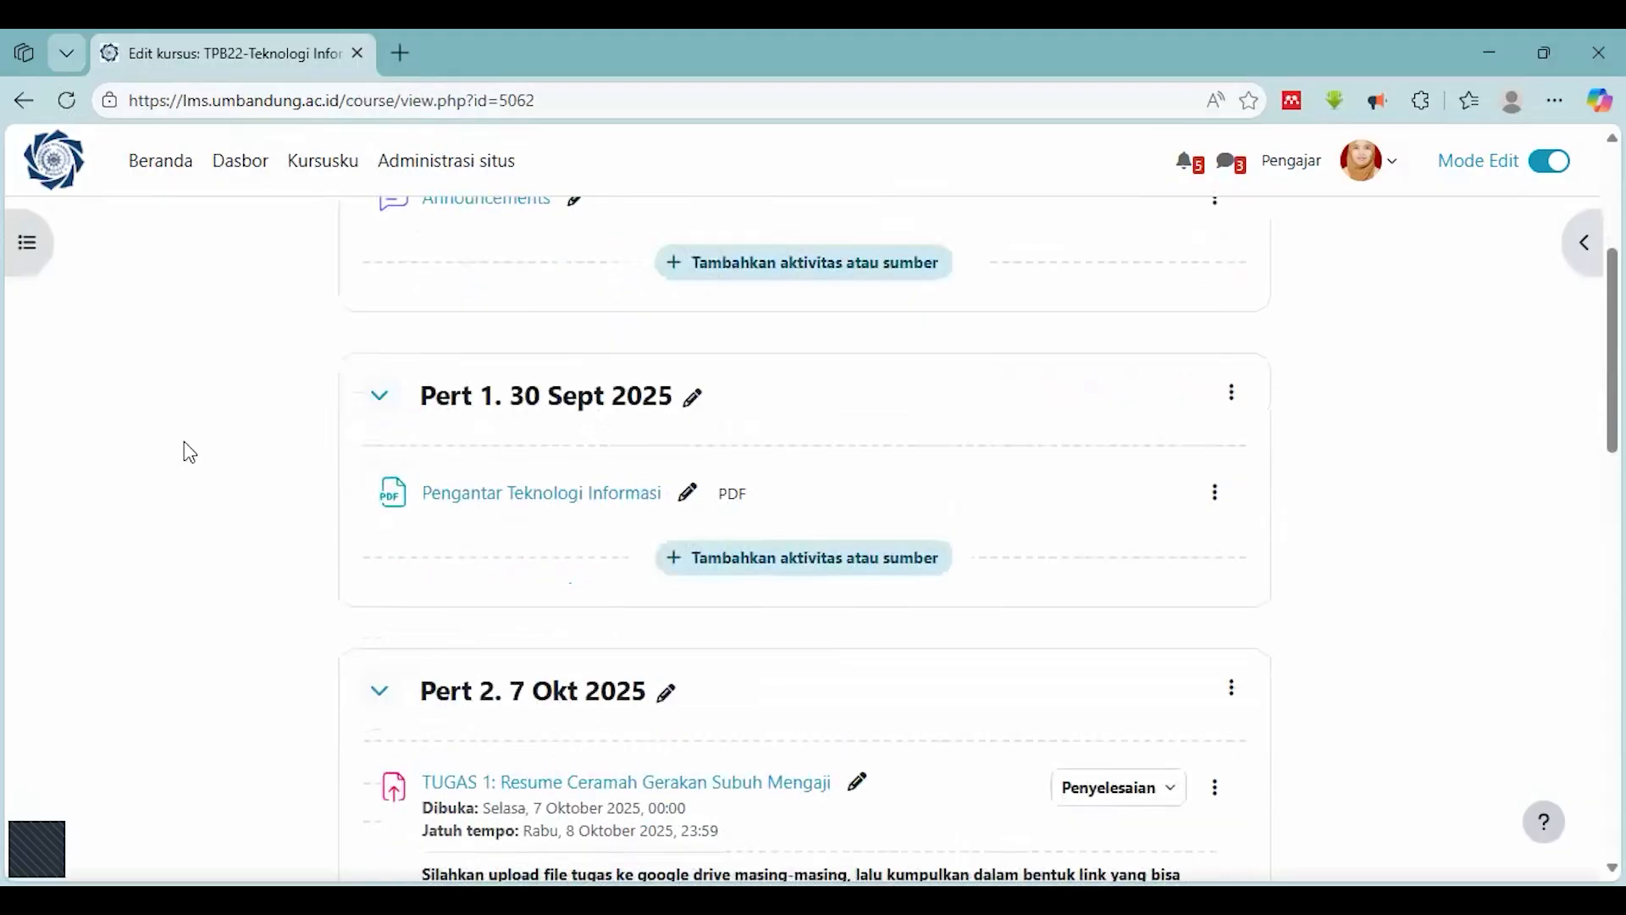
pyautogui.scroll(-12, 188, 452)
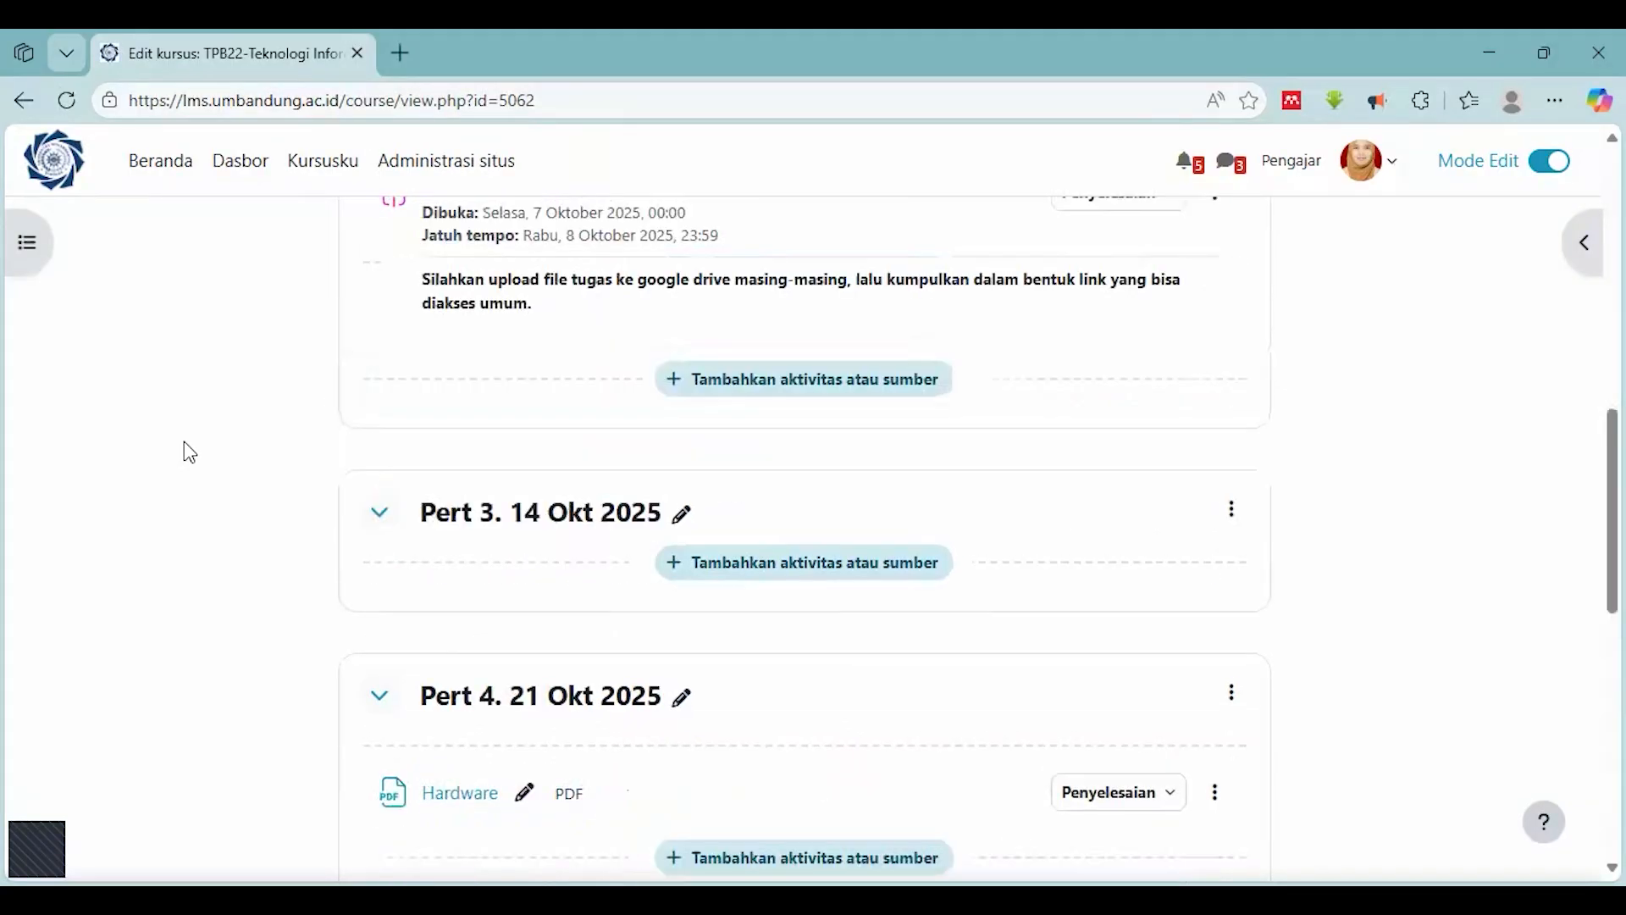
pyautogui.scroll(-3, 188, 452)
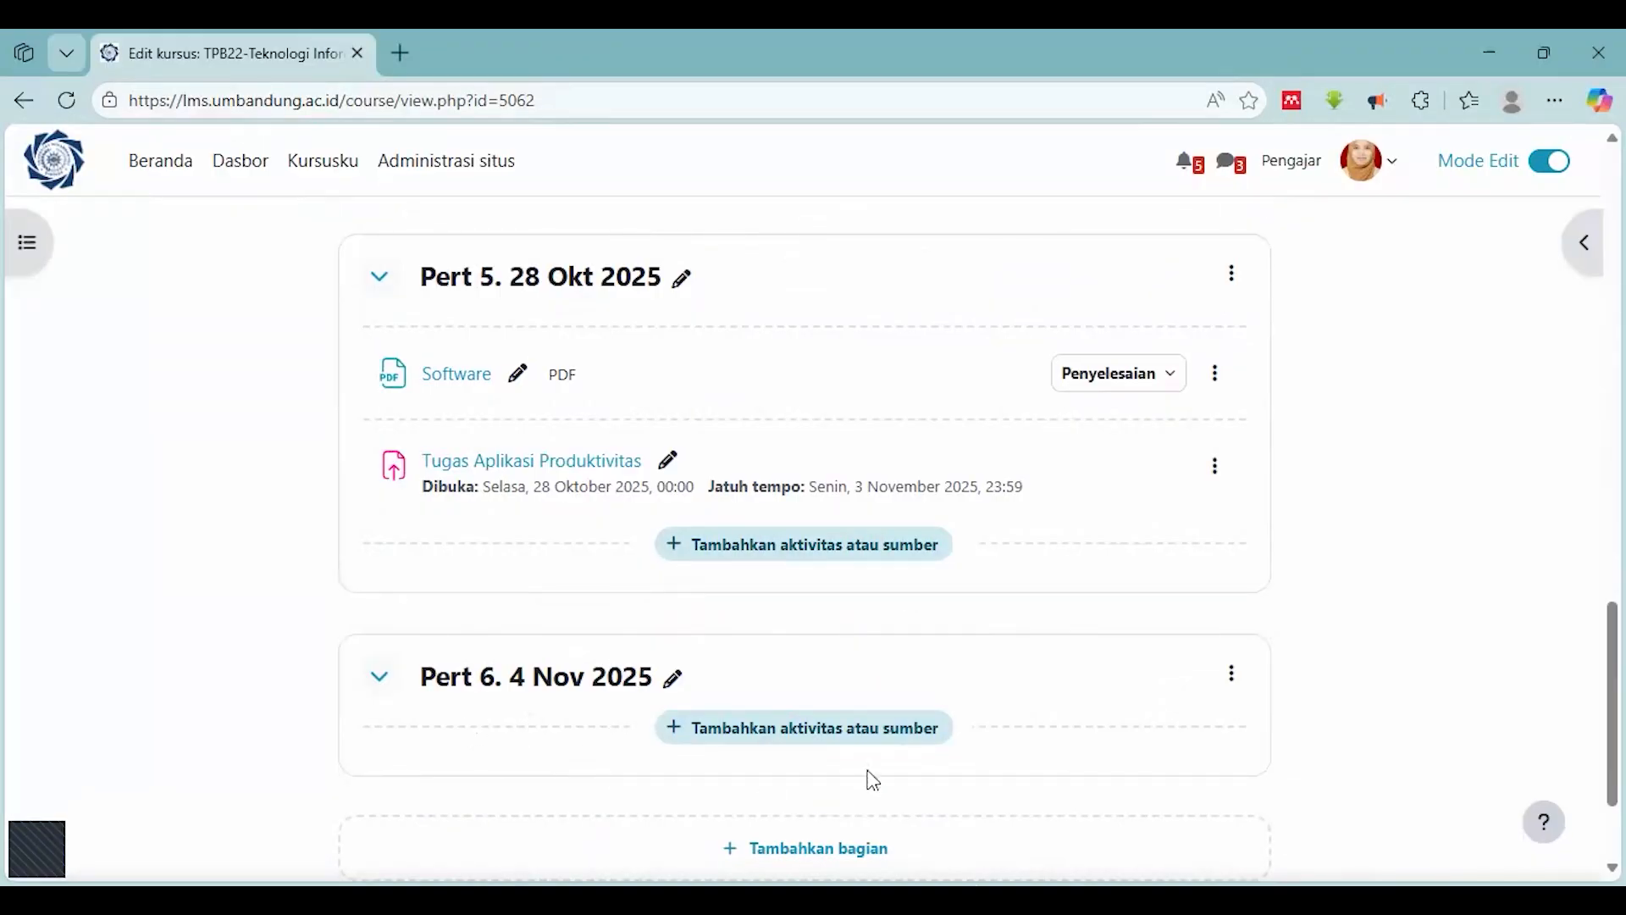
pyautogui.click(841, 736)
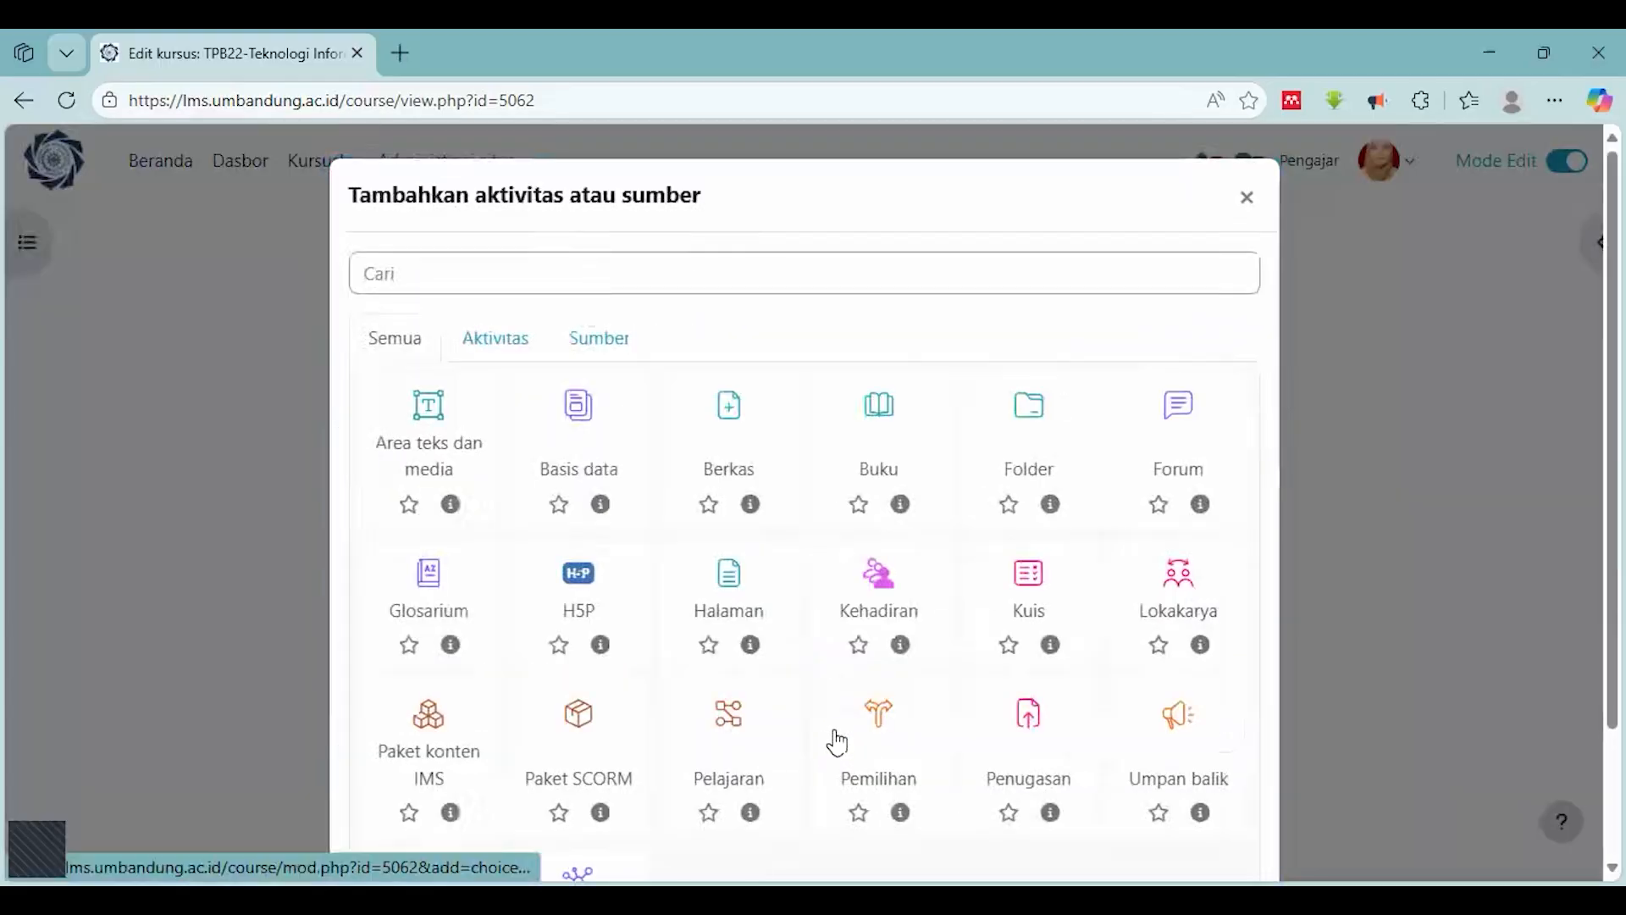
pyautogui.click(507, 350)
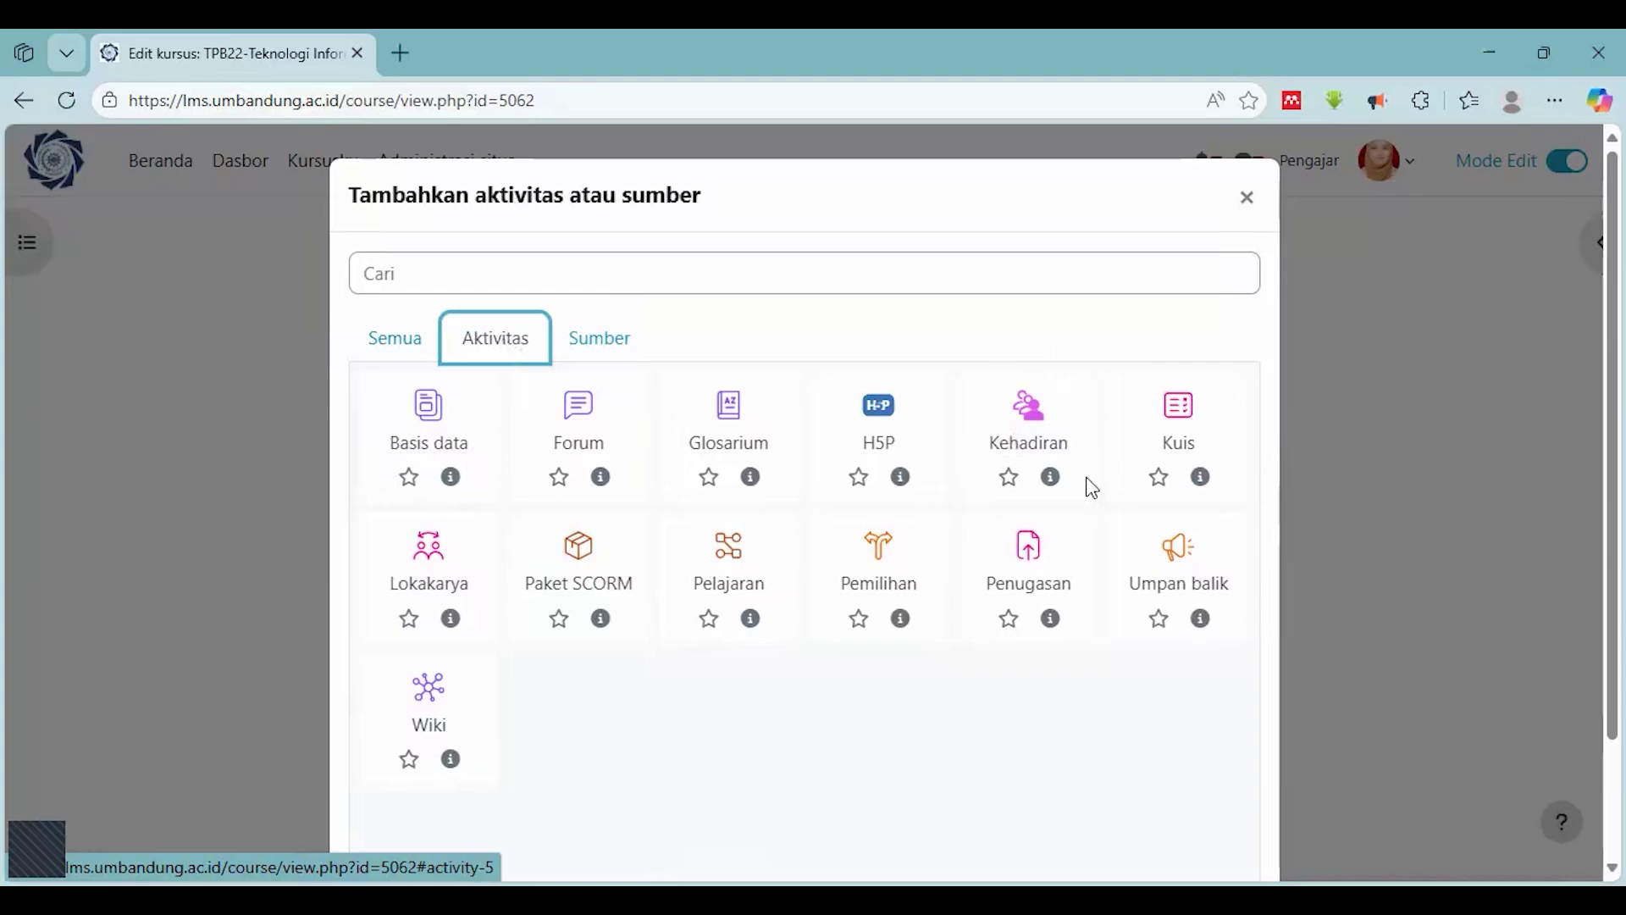
pyautogui.click(1040, 447)
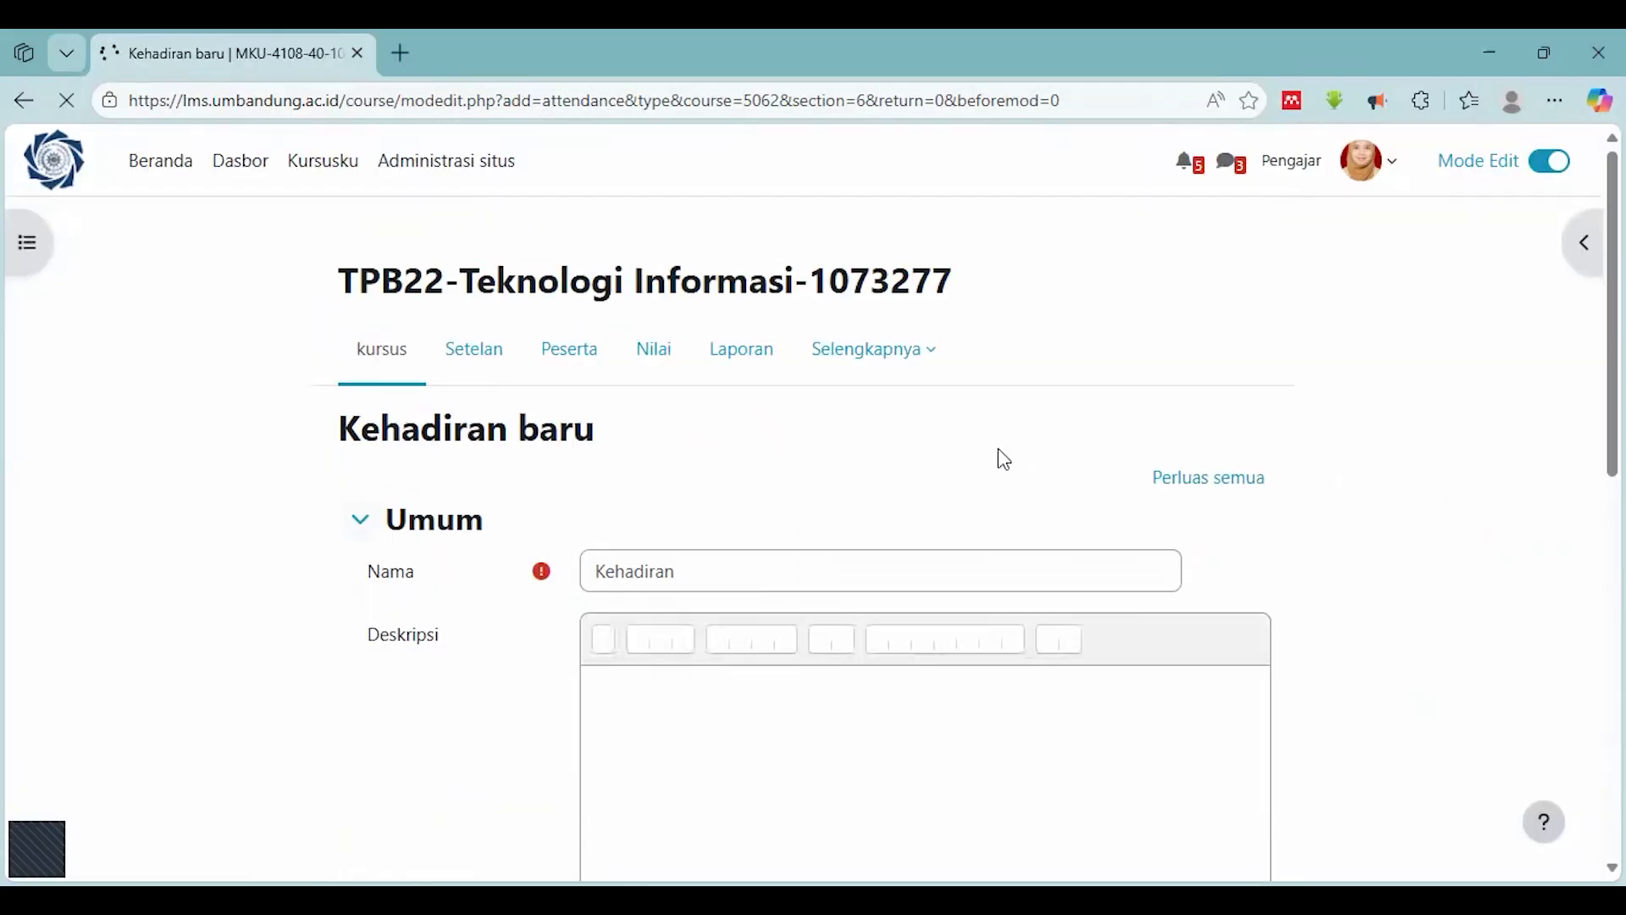
# Examine the settings sections of the new attendance activity, including the options under Nilai
pyautogui.scroll(-1, 1000, 458)
pyautogui.scroll(-1, 1004, 459)
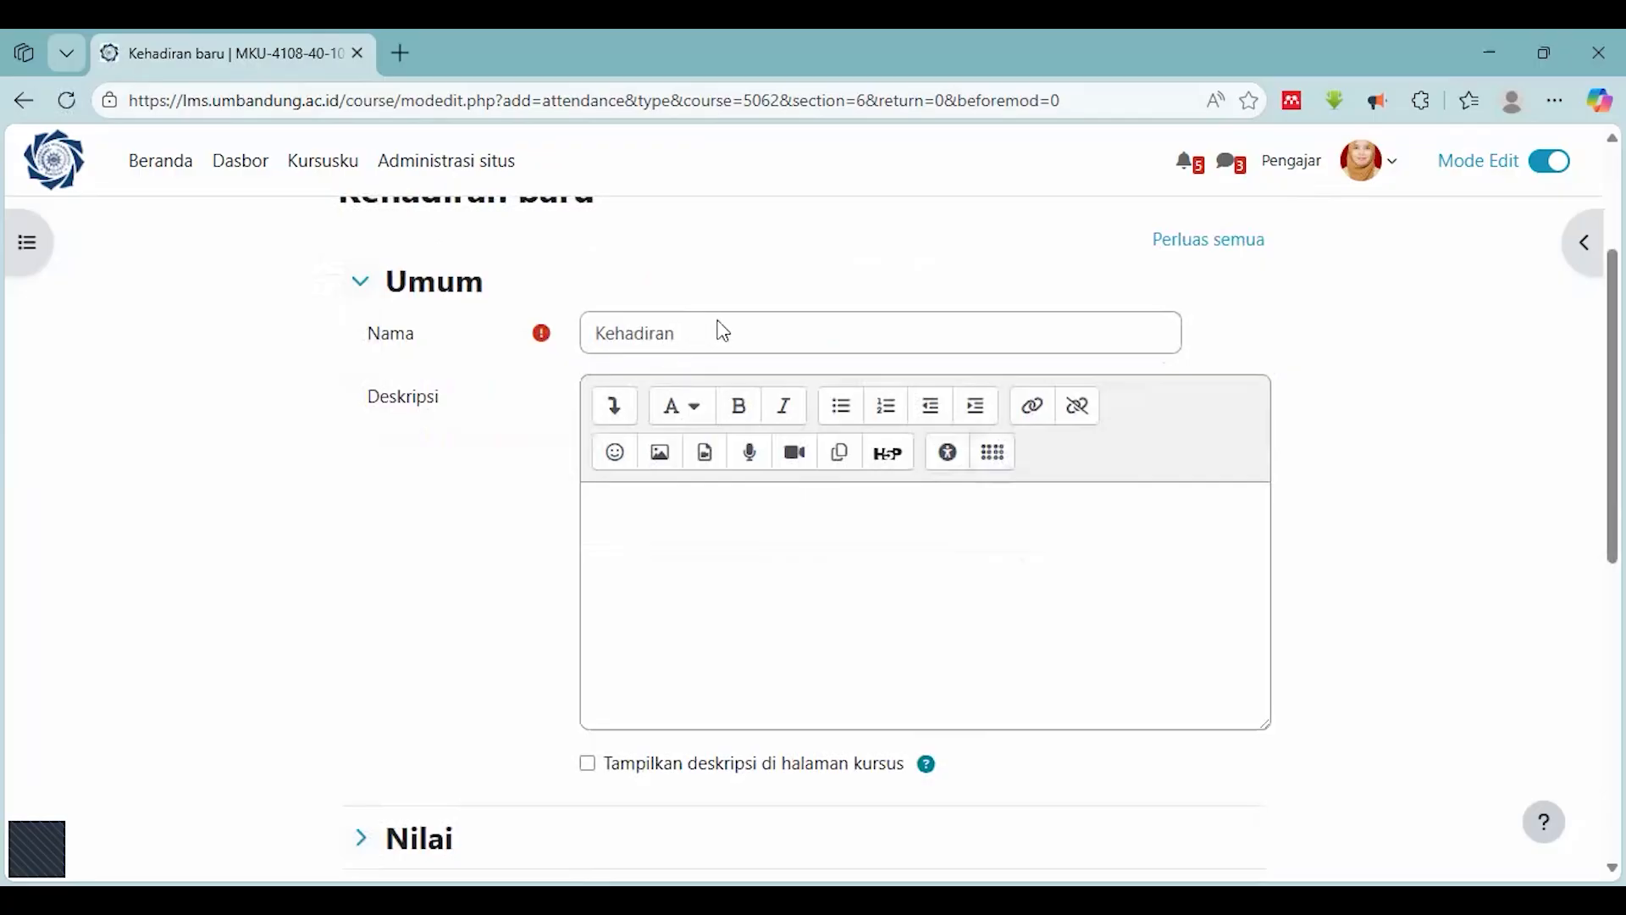
pyautogui.scroll(-2, 721, 331)
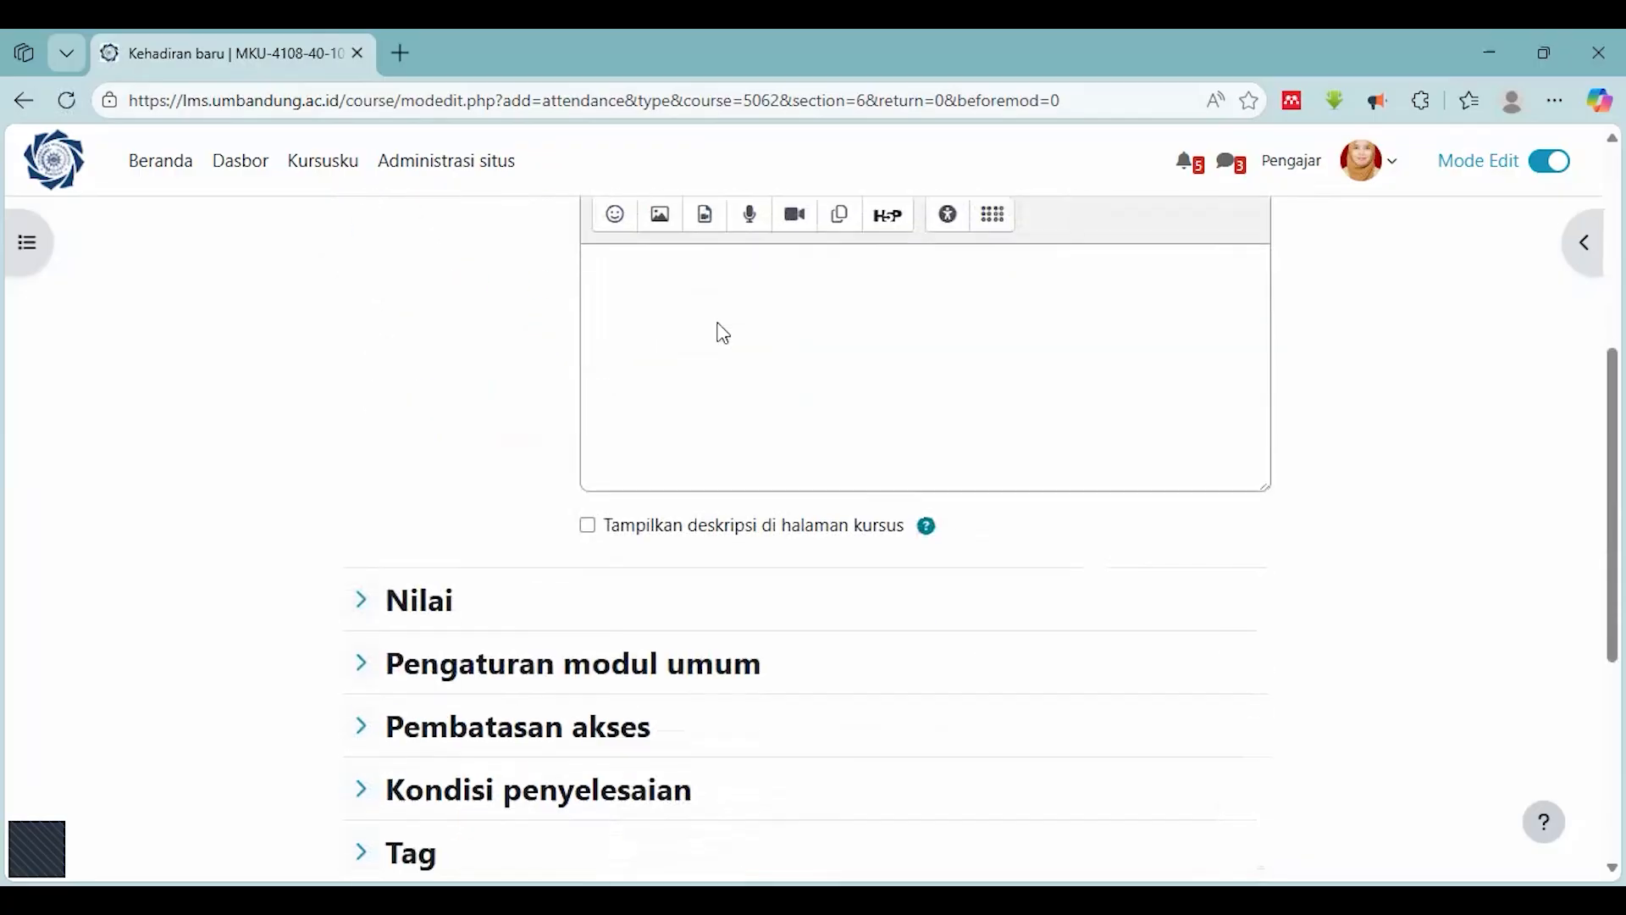
pyautogui.scroll(-2, 723, 333)
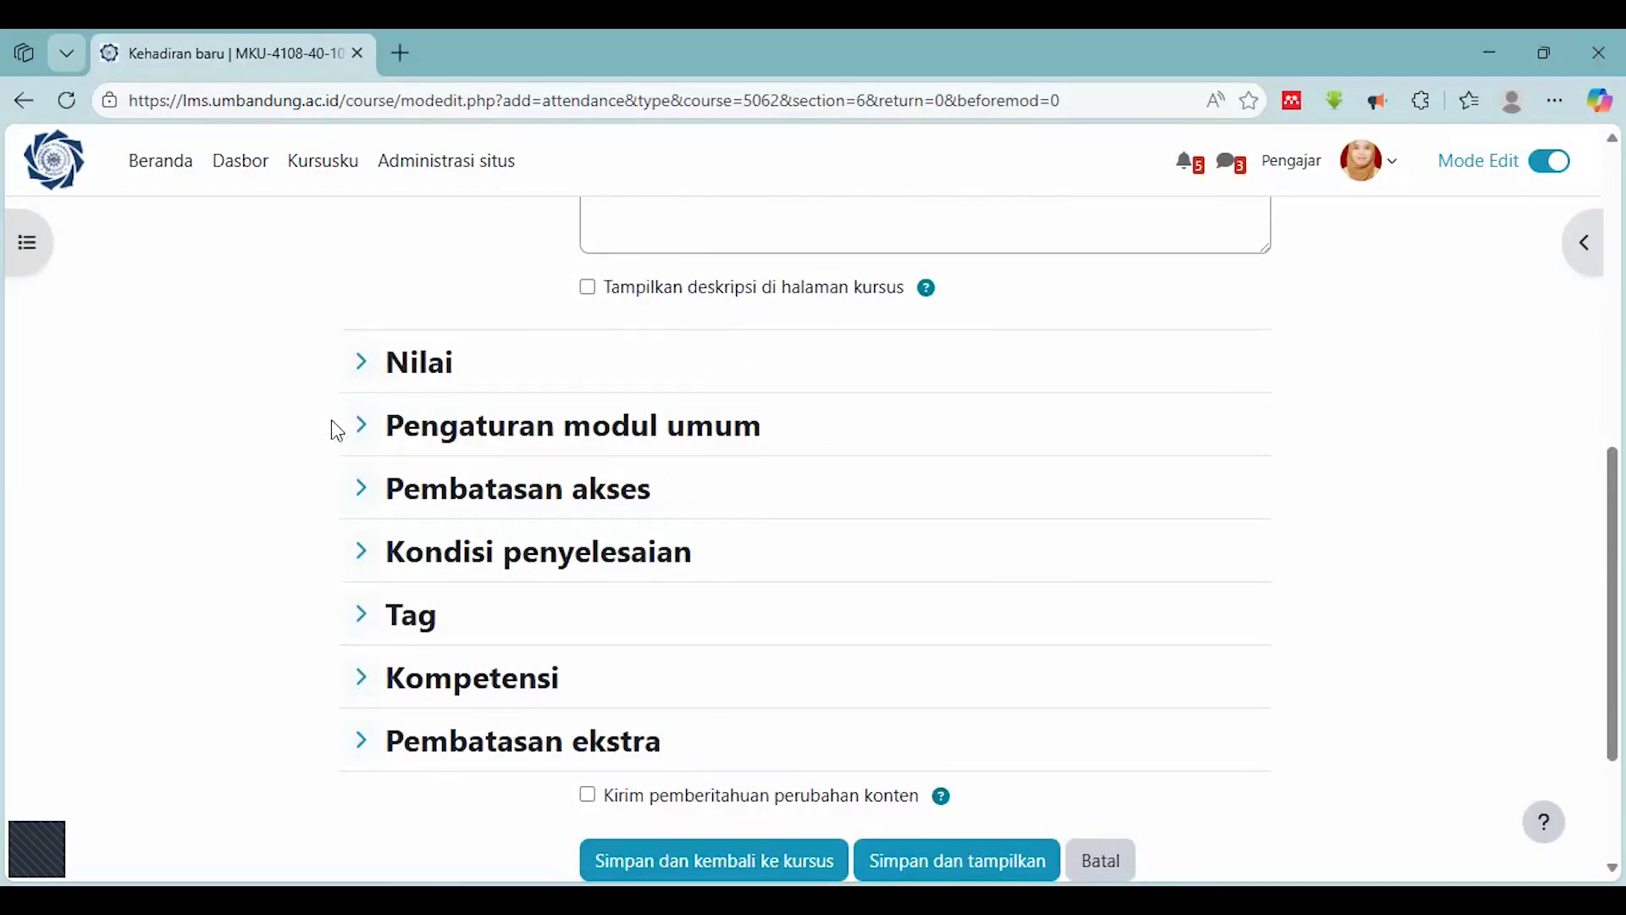
pyautogui.scroll(1, 296, 377)
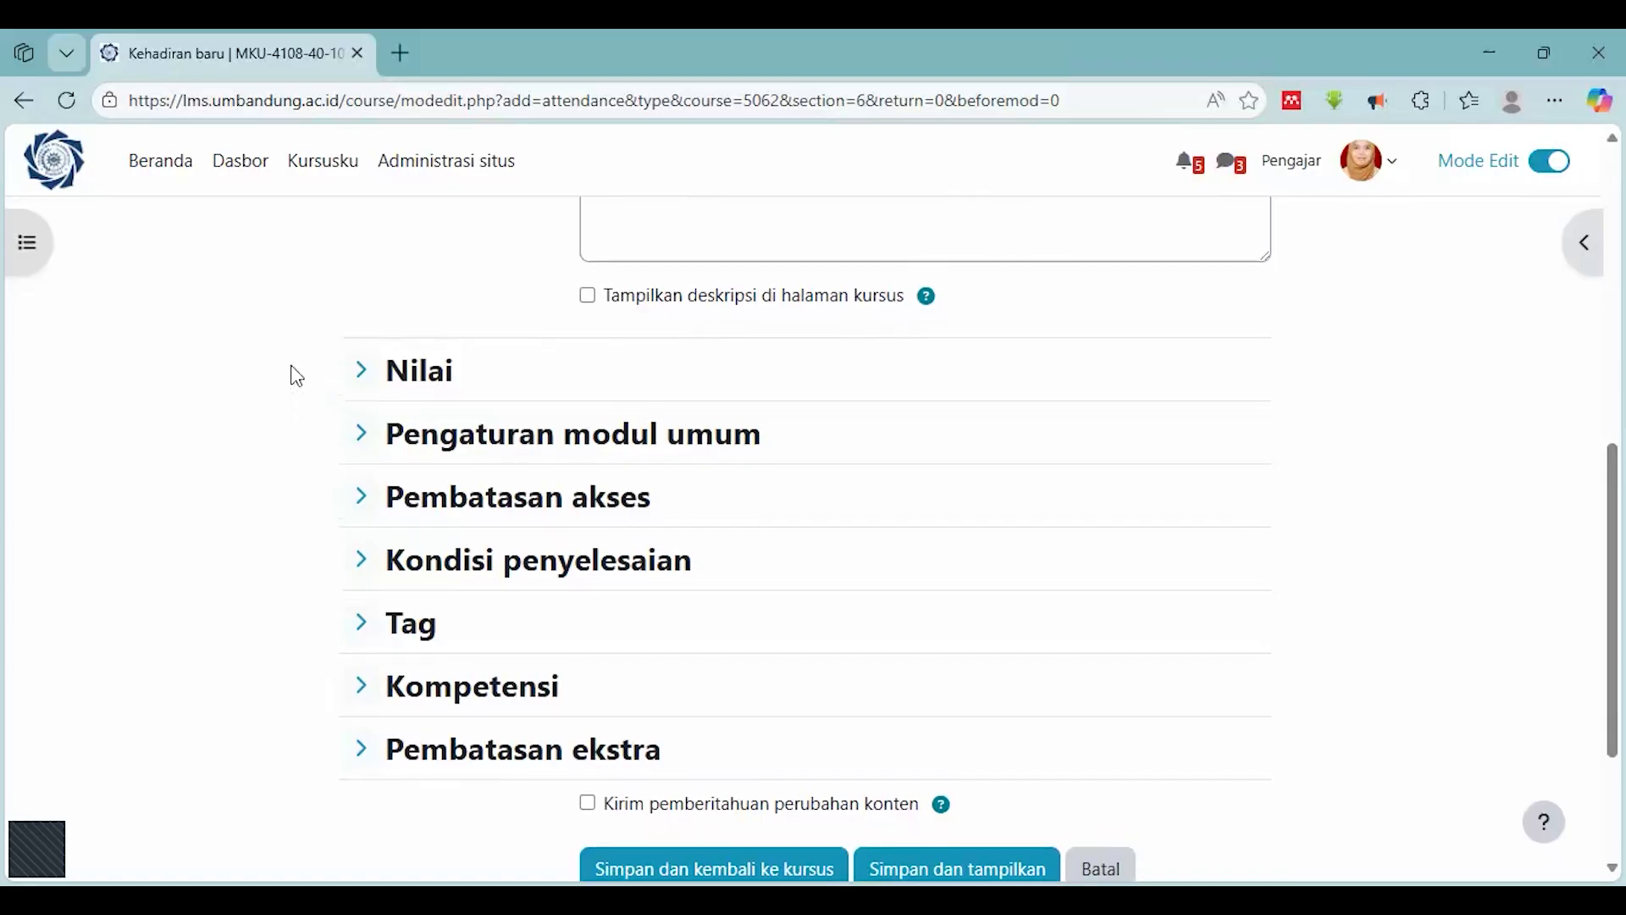
pyautogui.scroll(2, 296, 376)
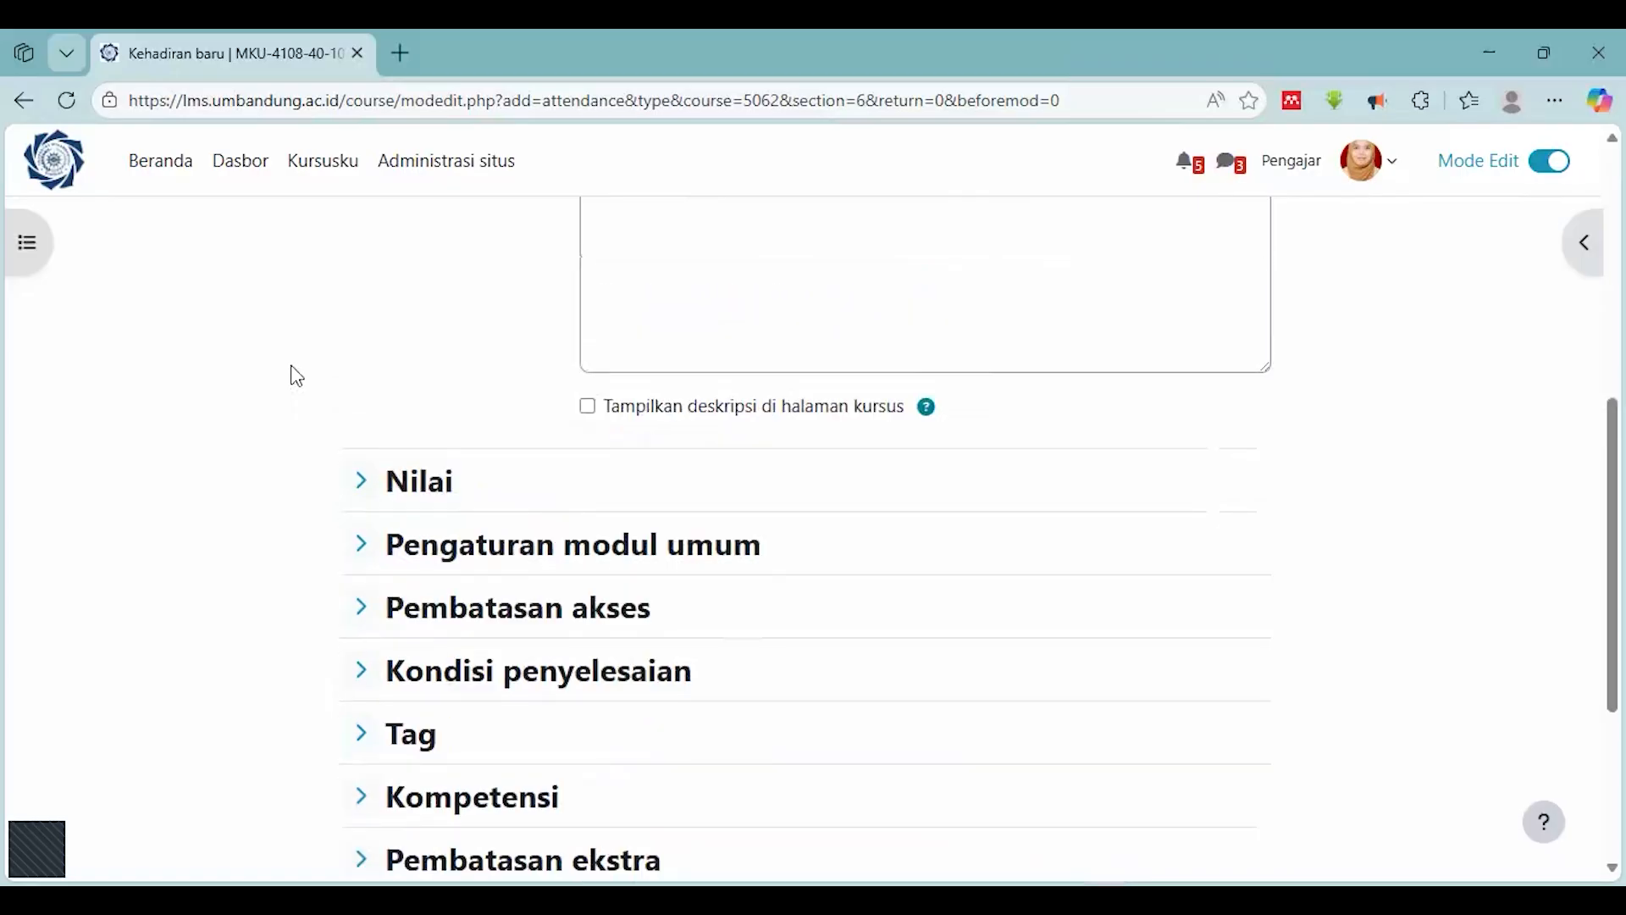
pyautogui.scroll(-2, 296, 376)
pyautogui.click(359, 364)
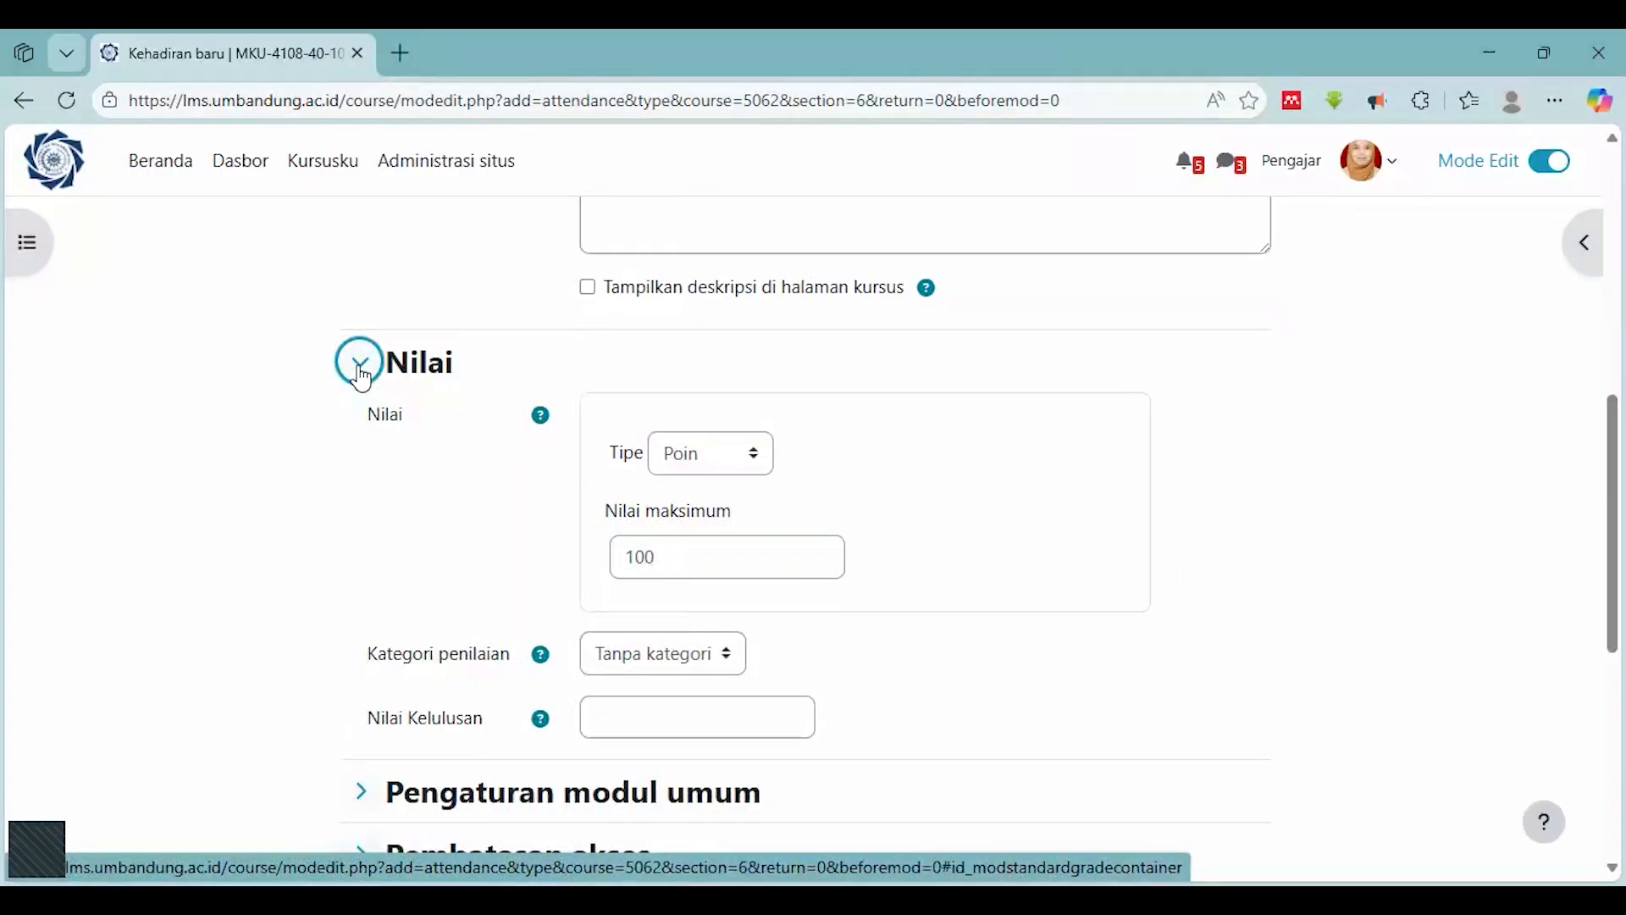
pyautogui.click(359, 371)
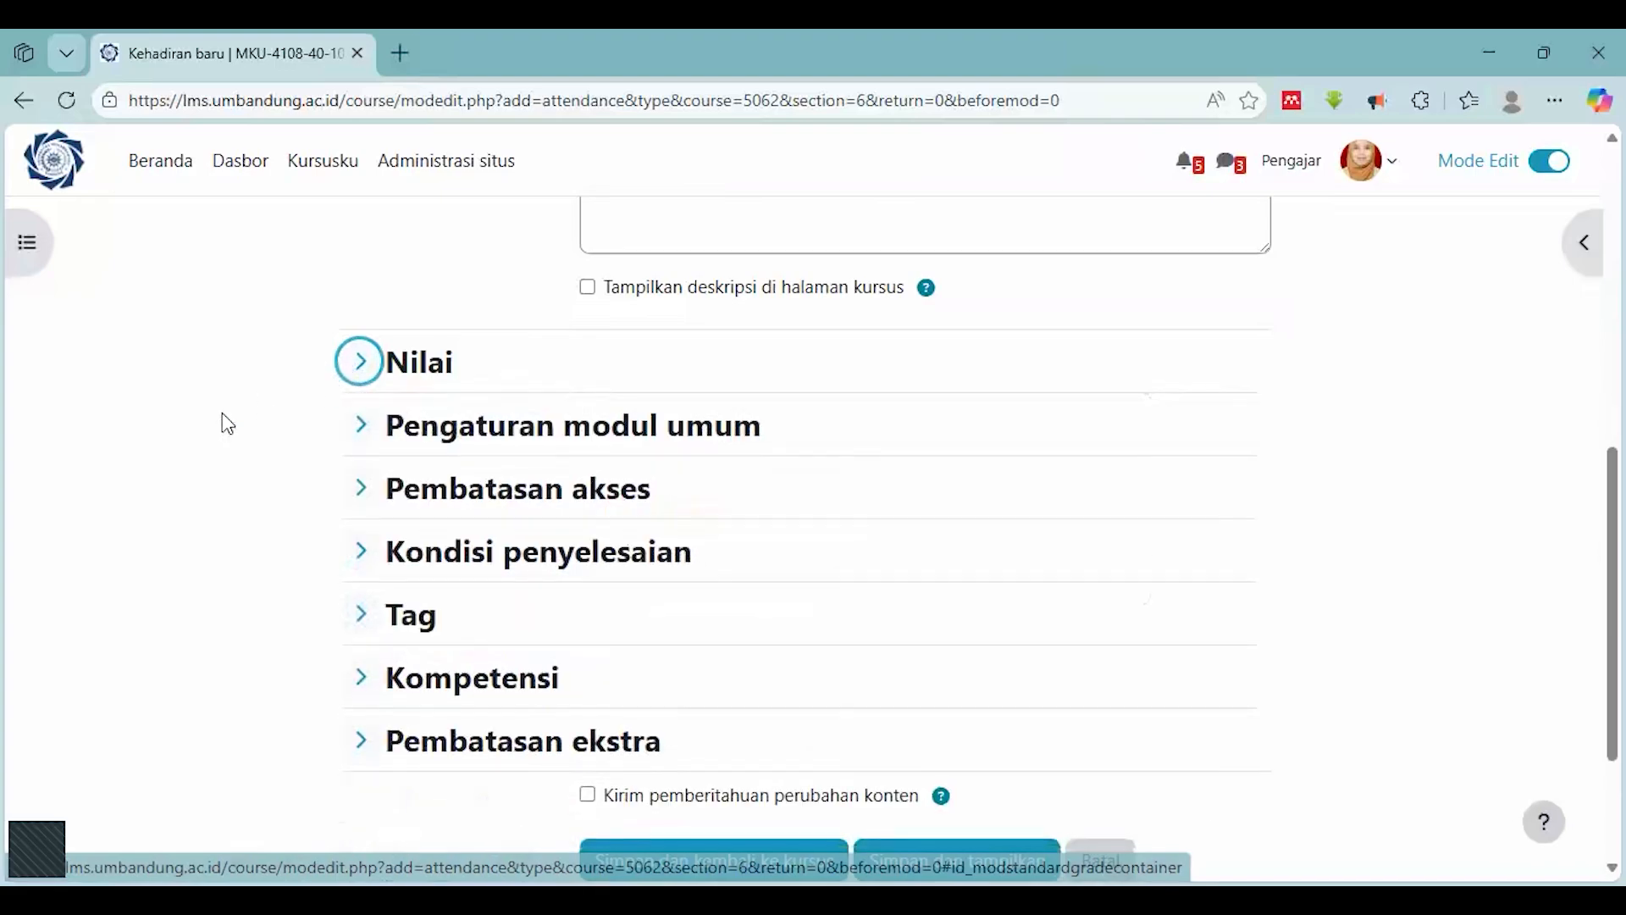
# Save the attendance activity with its default settings and continue to its session overview
pyautogui.scroll(-2, 221, 422)
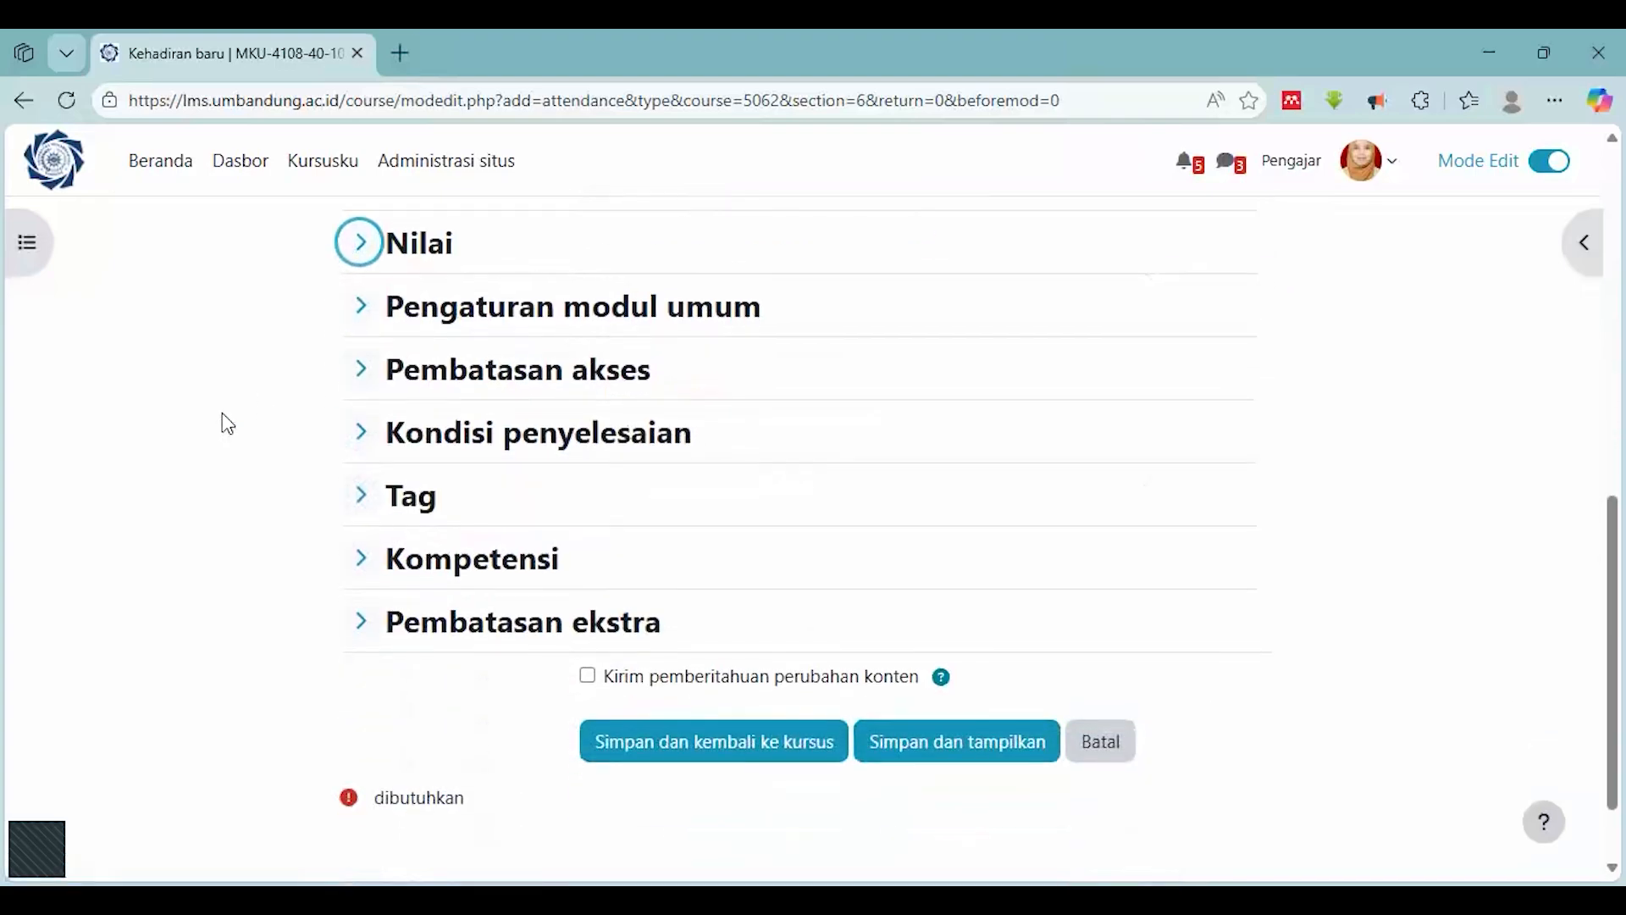
pyautogui.click(929, 753)
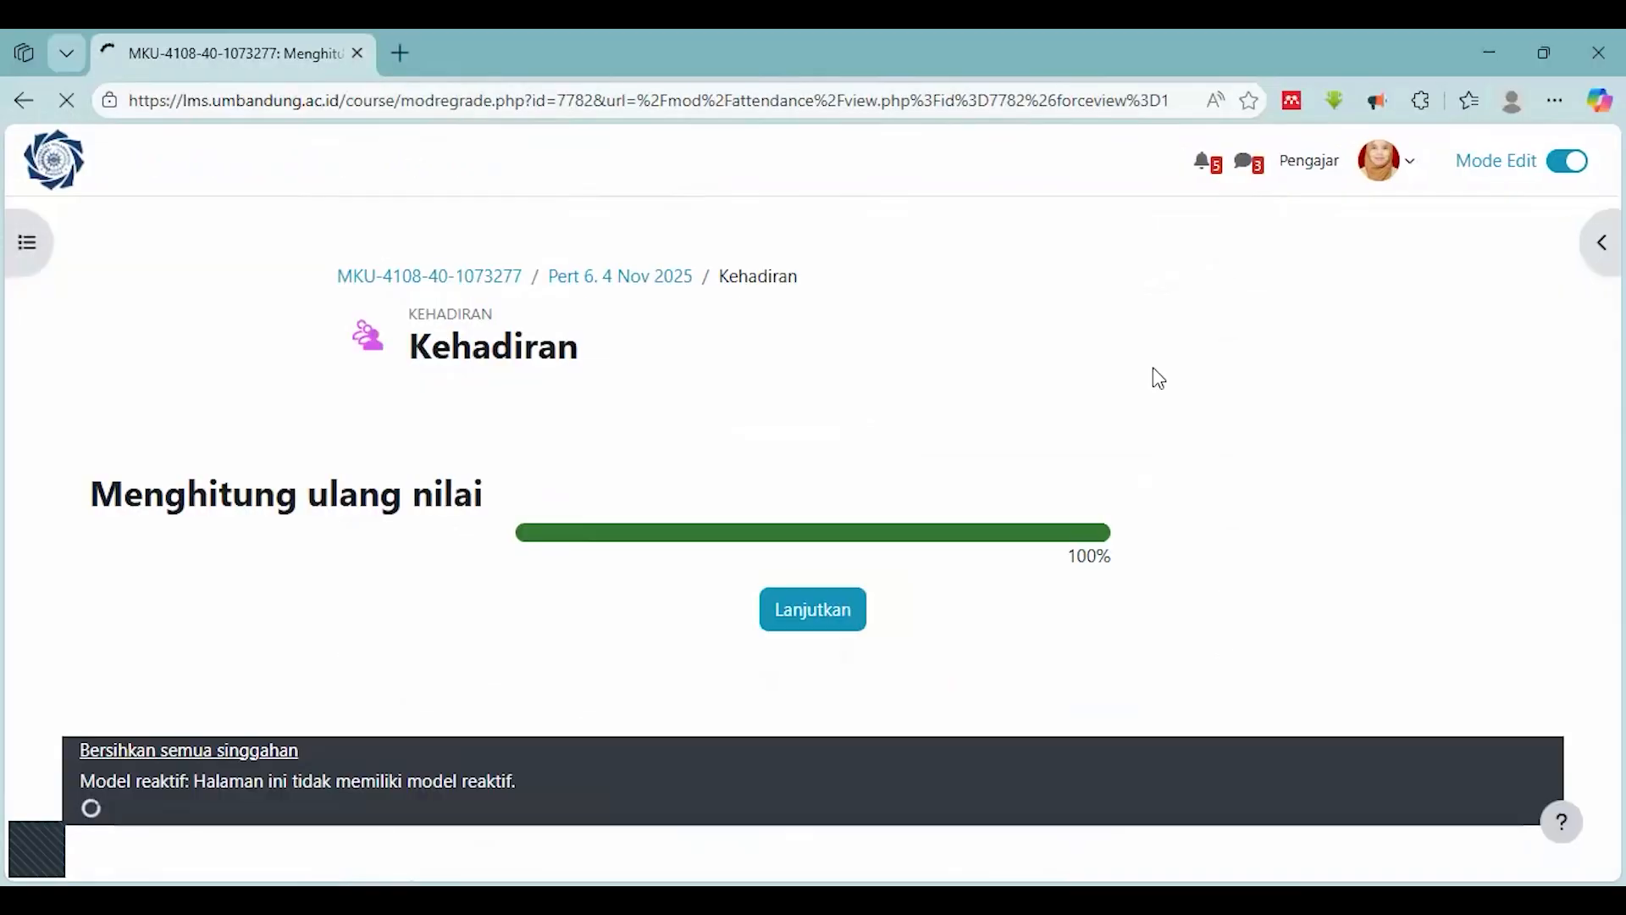
pyautogui.click(815, 623)
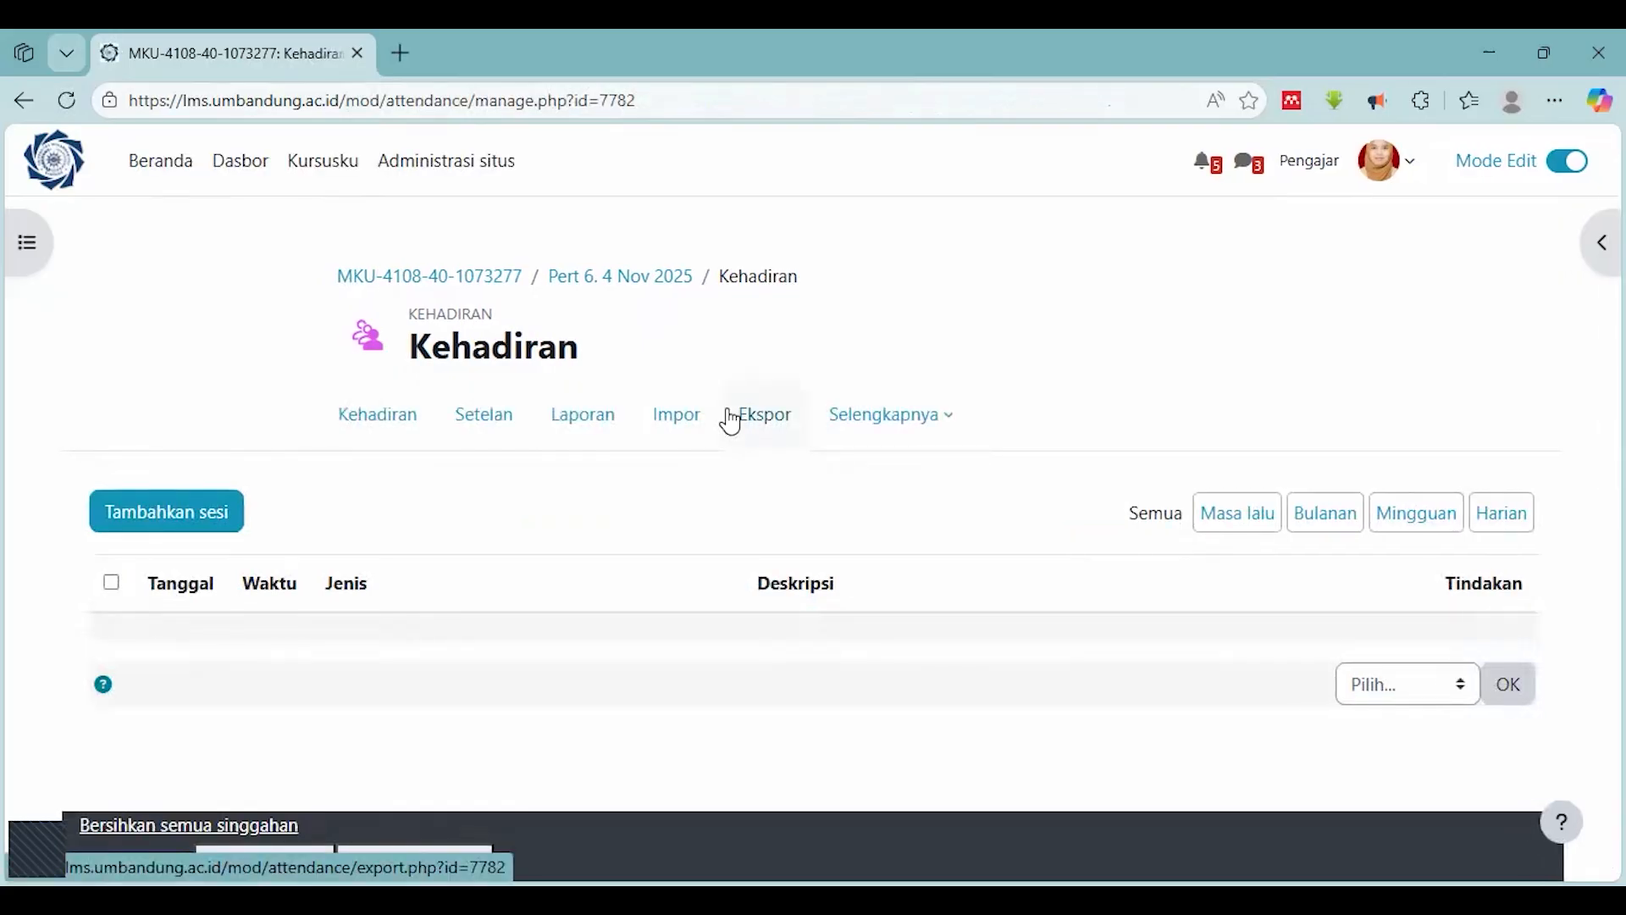
# Start a new attendance session and set its start time to 08:50
pyautogui.click(143, 529)
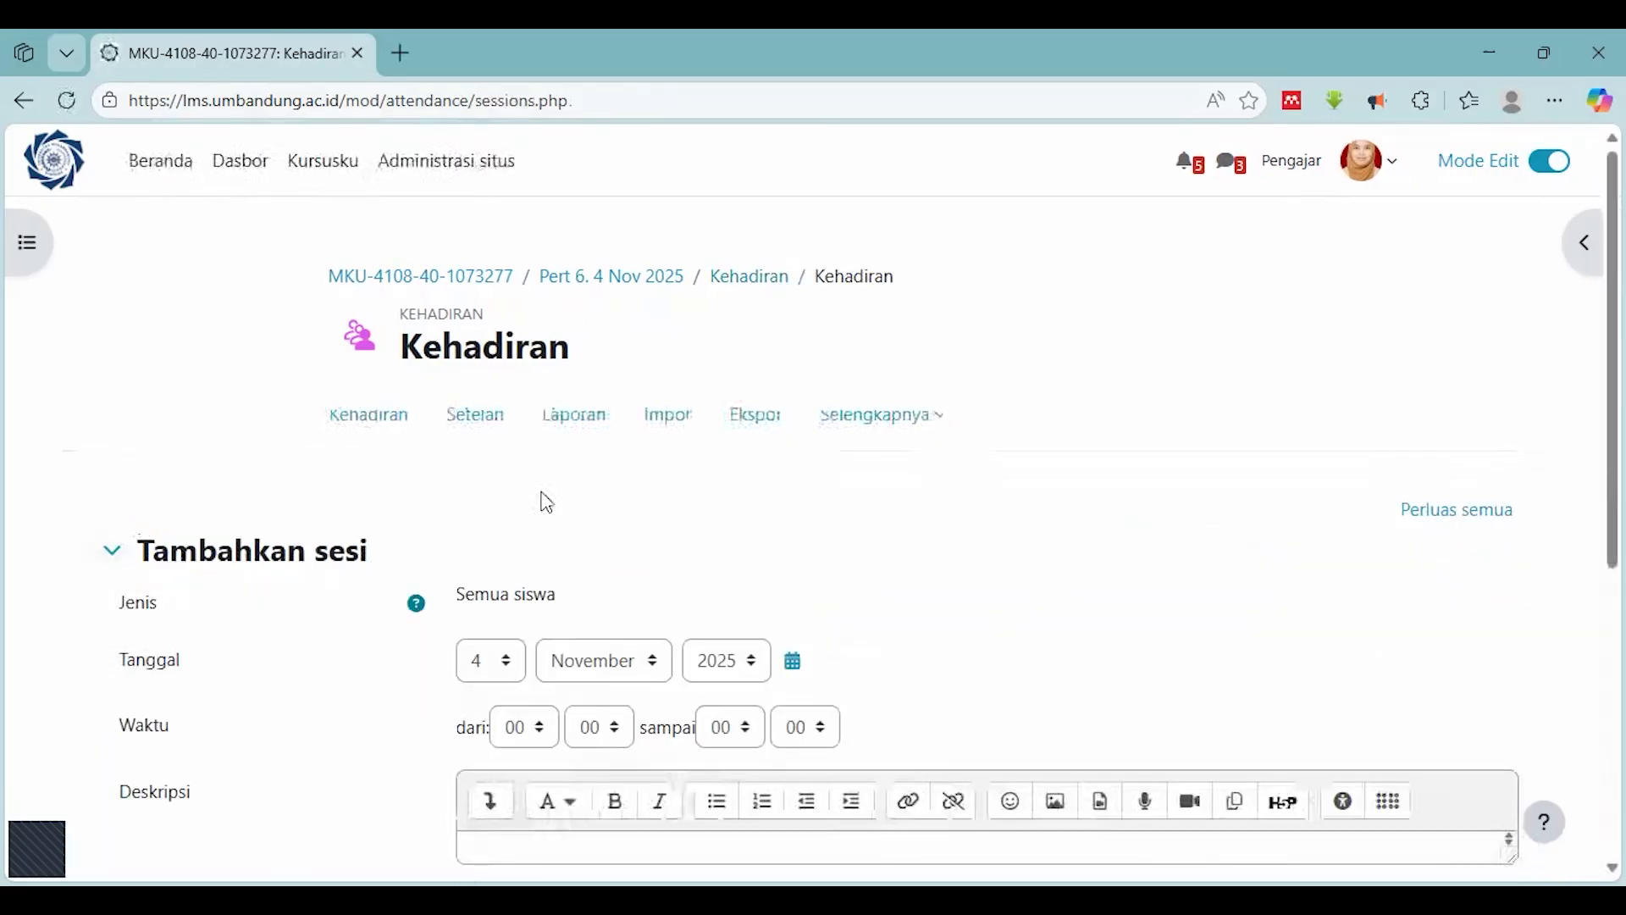
pyautogui.scroll(-3, 547, 501)
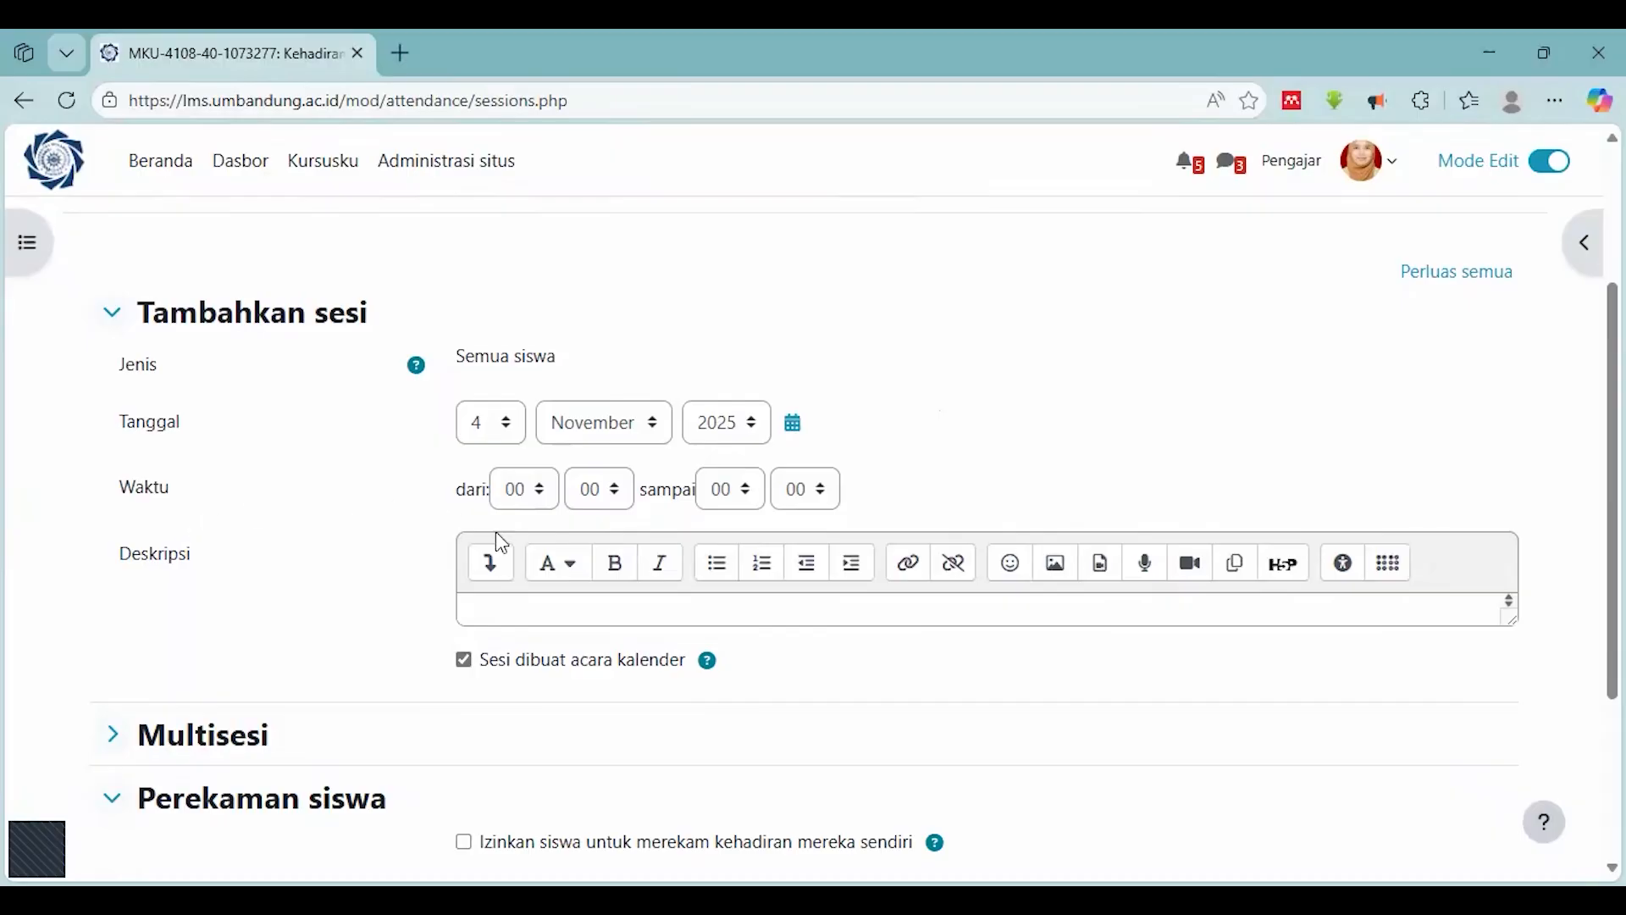
pyautogui.click(524, 490)
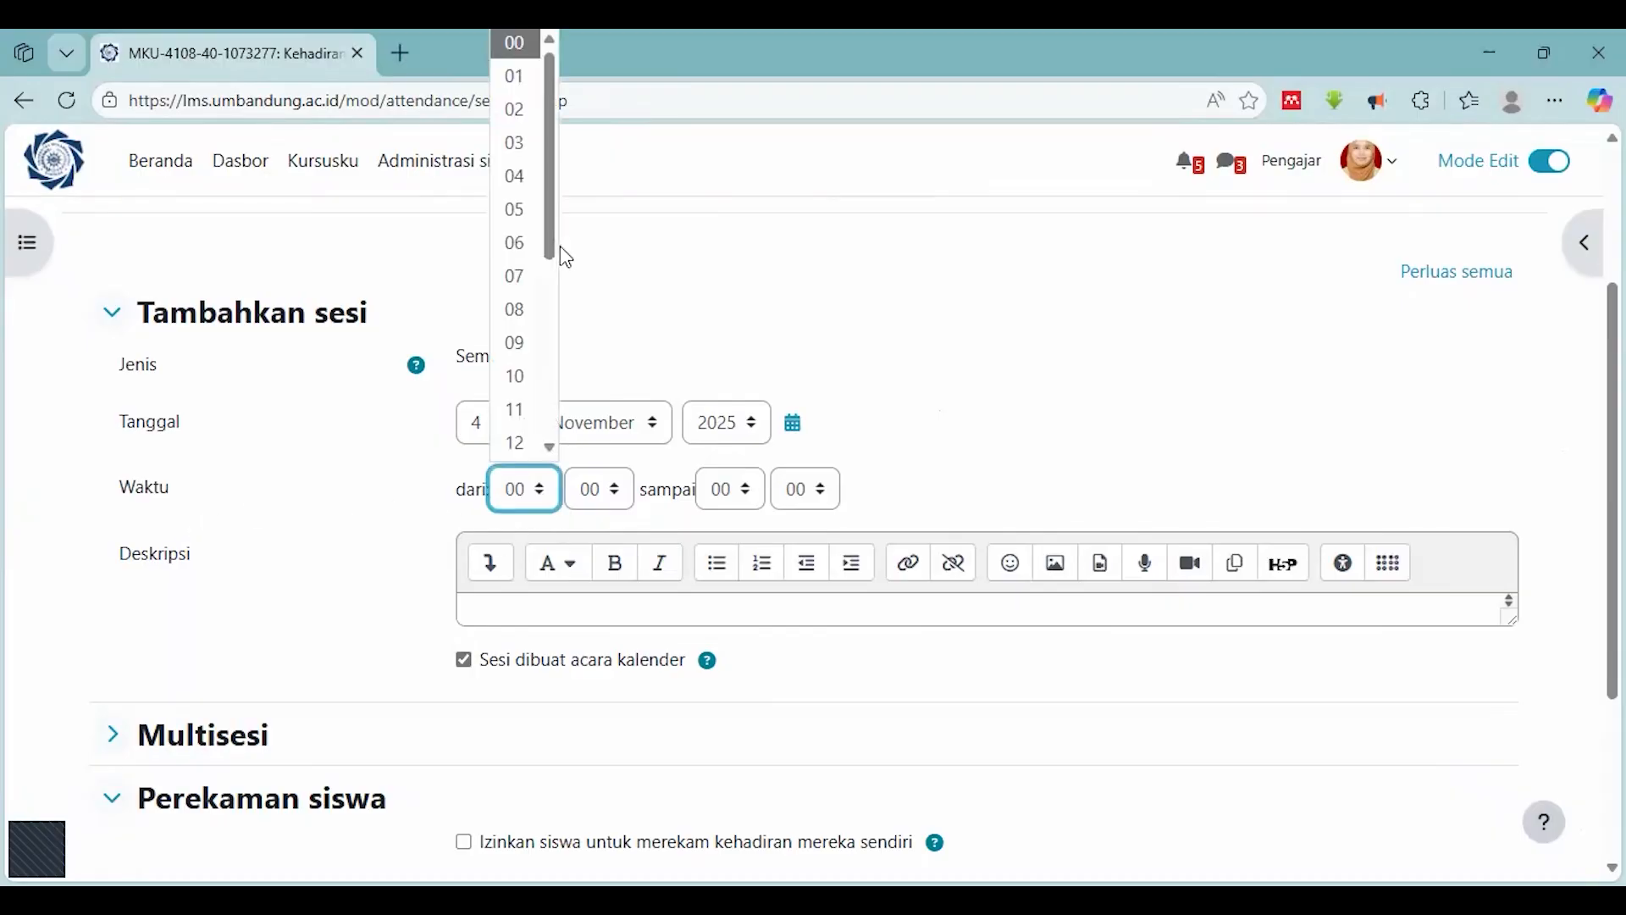
pyautogui.click(515, 310)
pyautogui.click(621, 504)
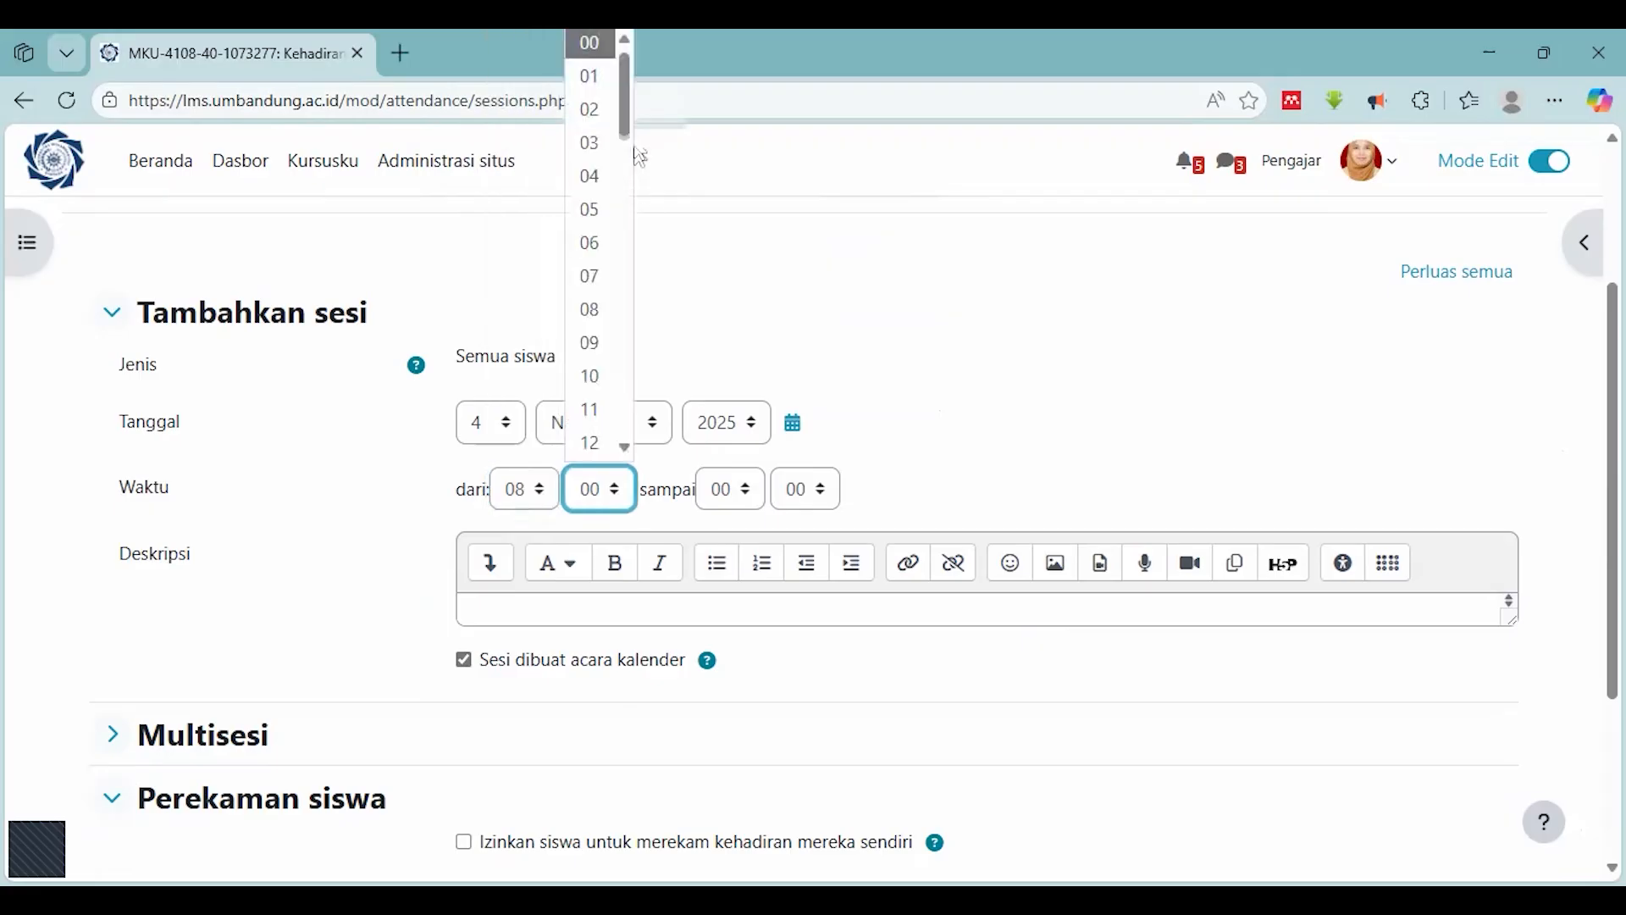
pyautogui.moveTo(626, 44); pyautogui.dragTo(639, 406)
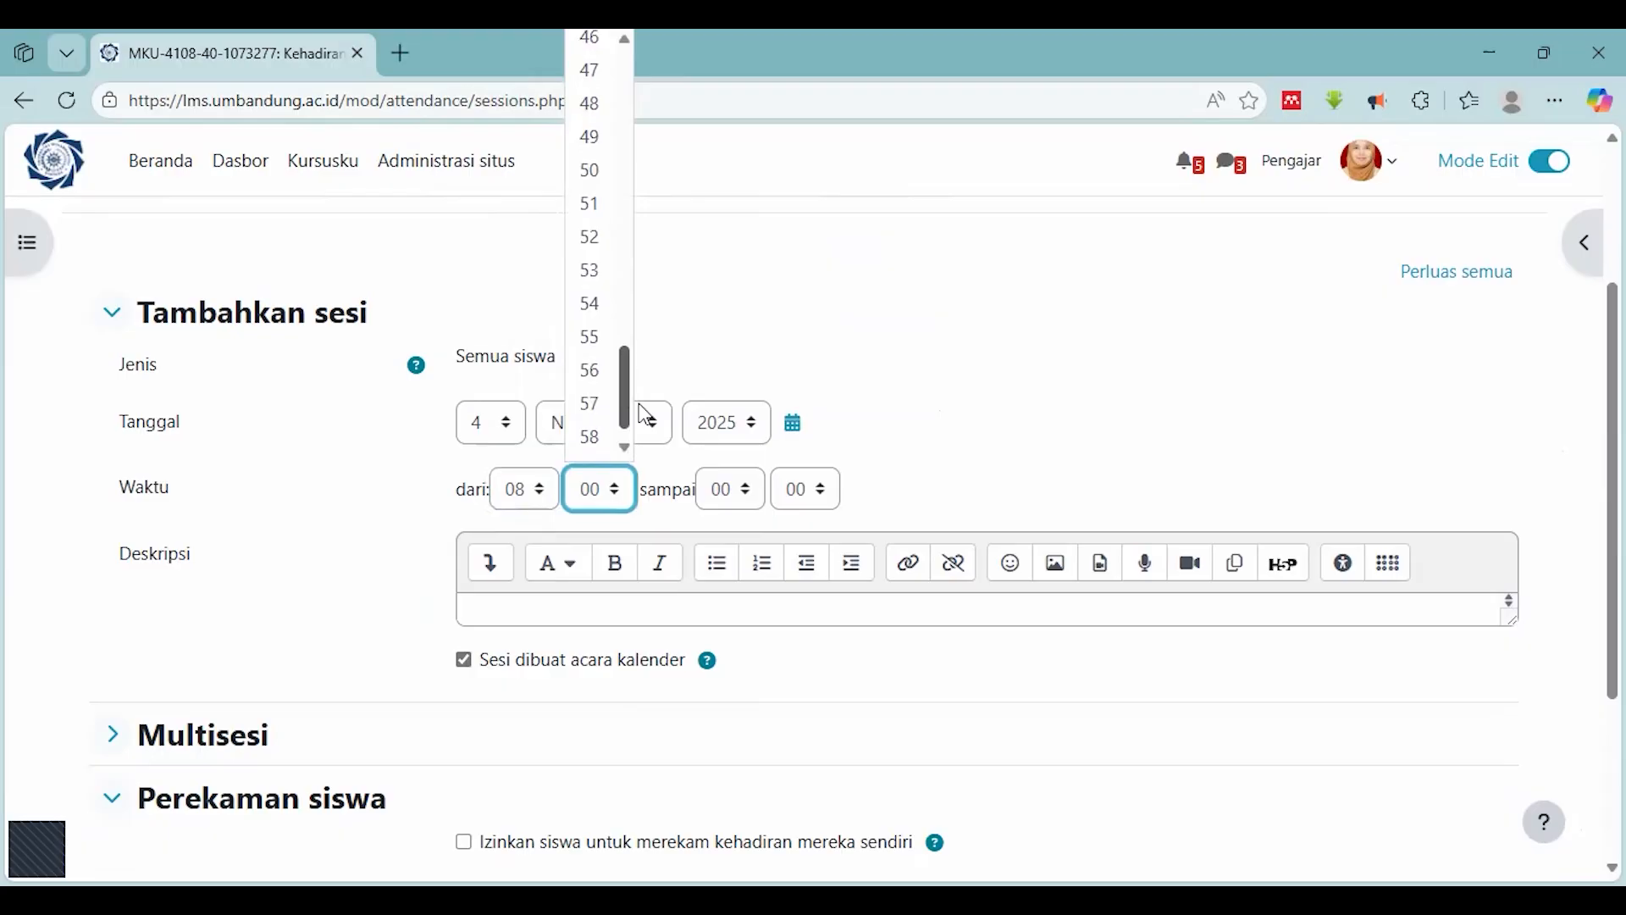
pyautogui.click(598, 171)
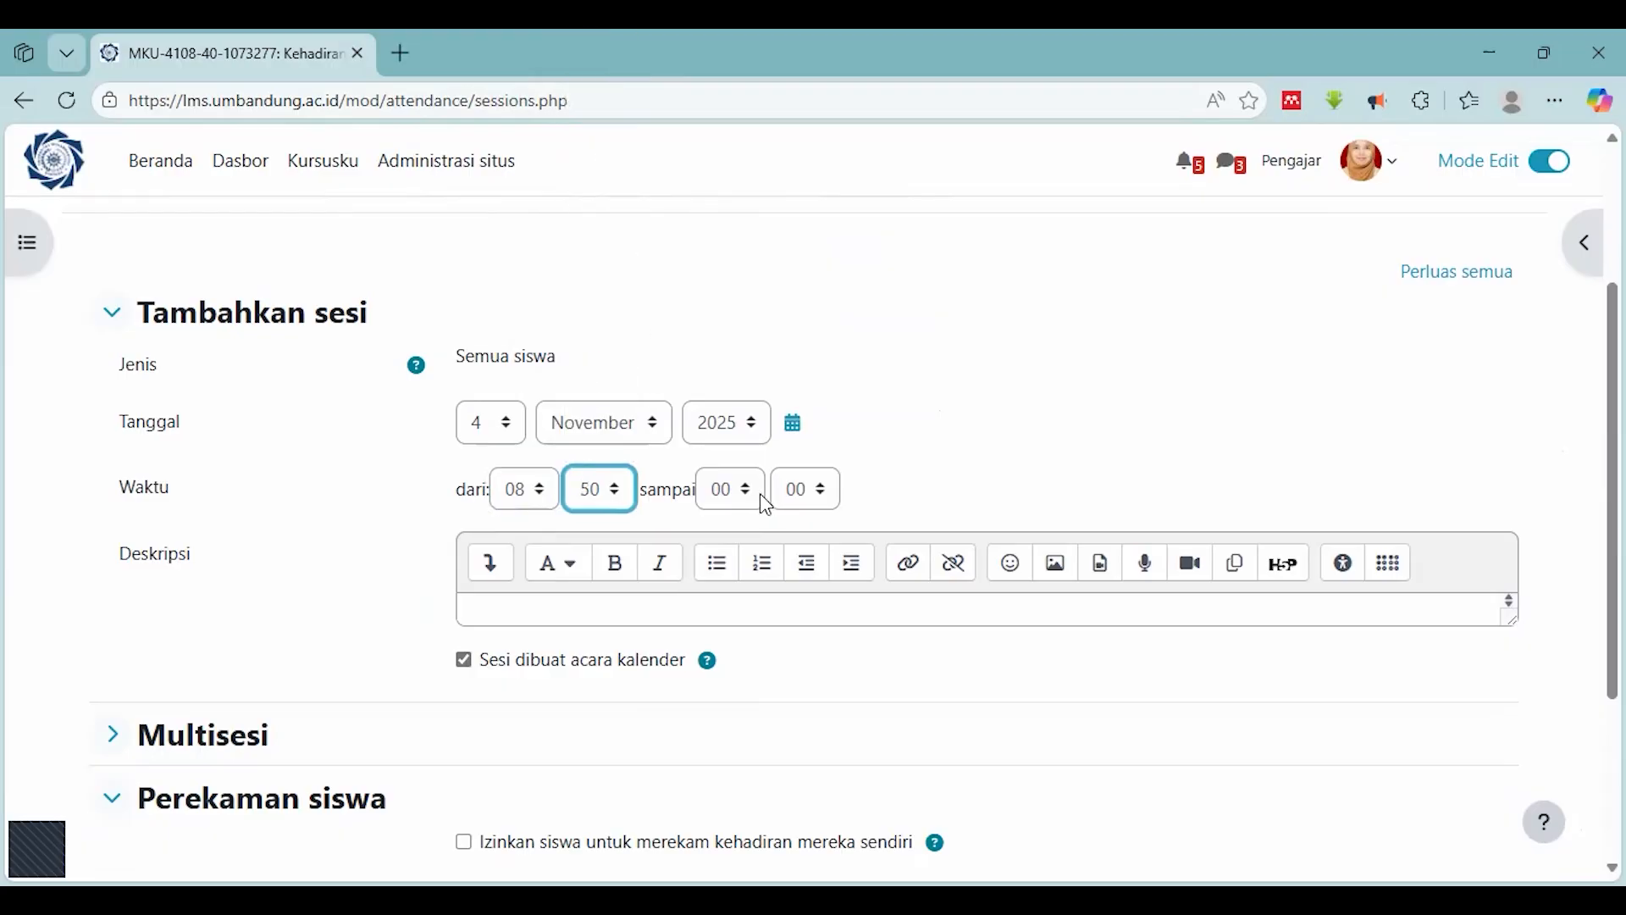
# Set the attendance session's end time to 10:30
pyautogui.click(758, 500)
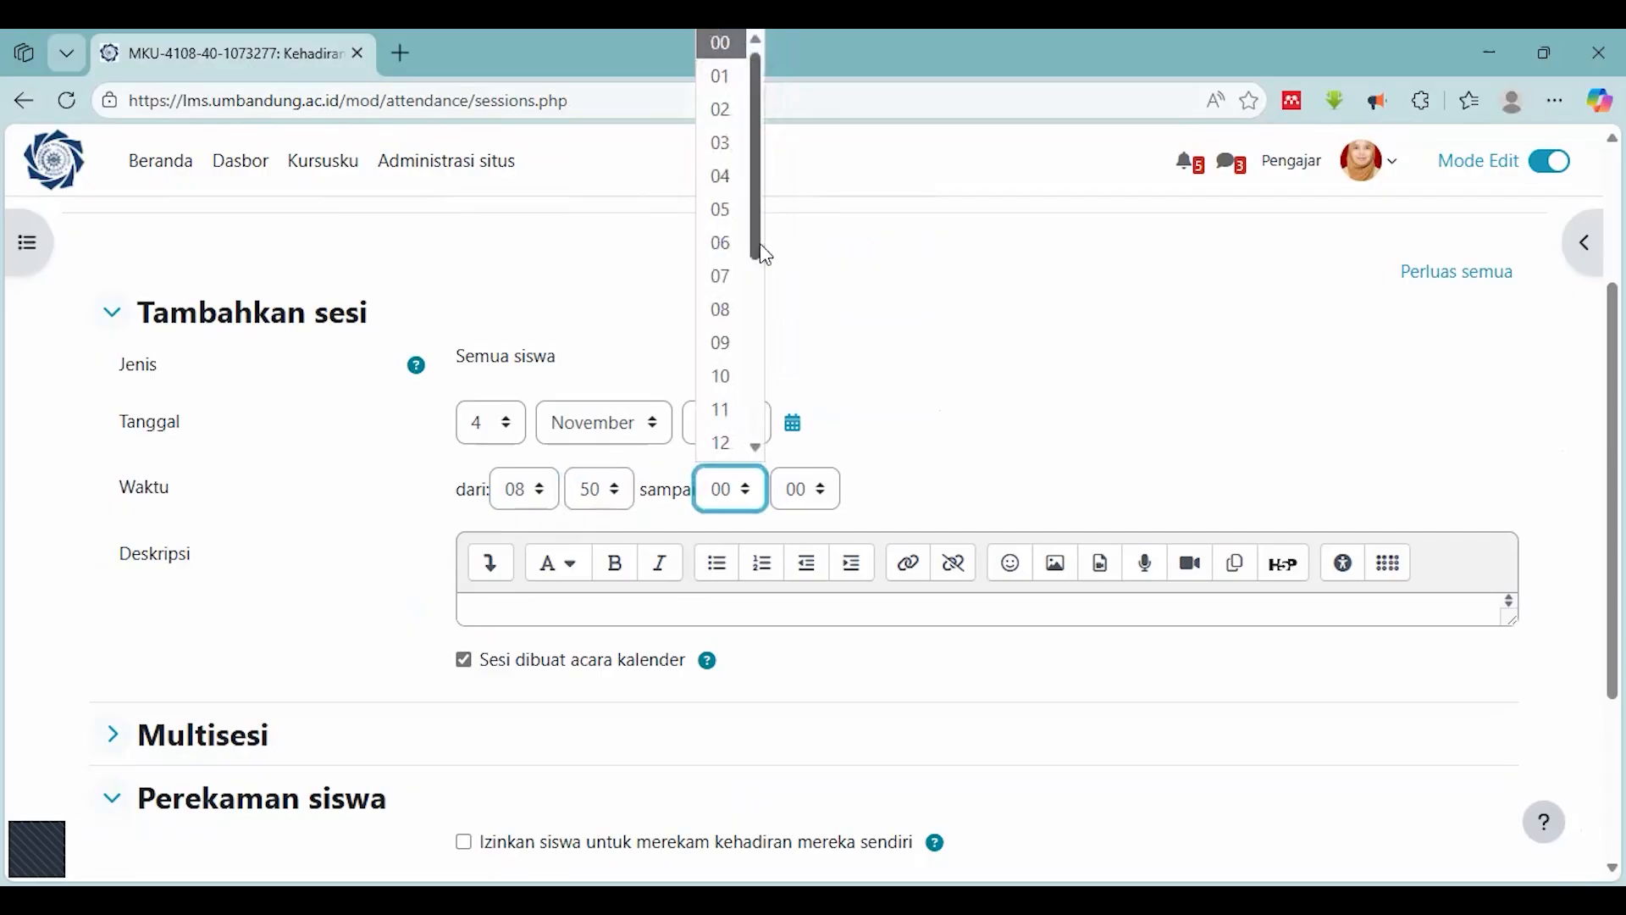
pyautogui.click(730, 353)
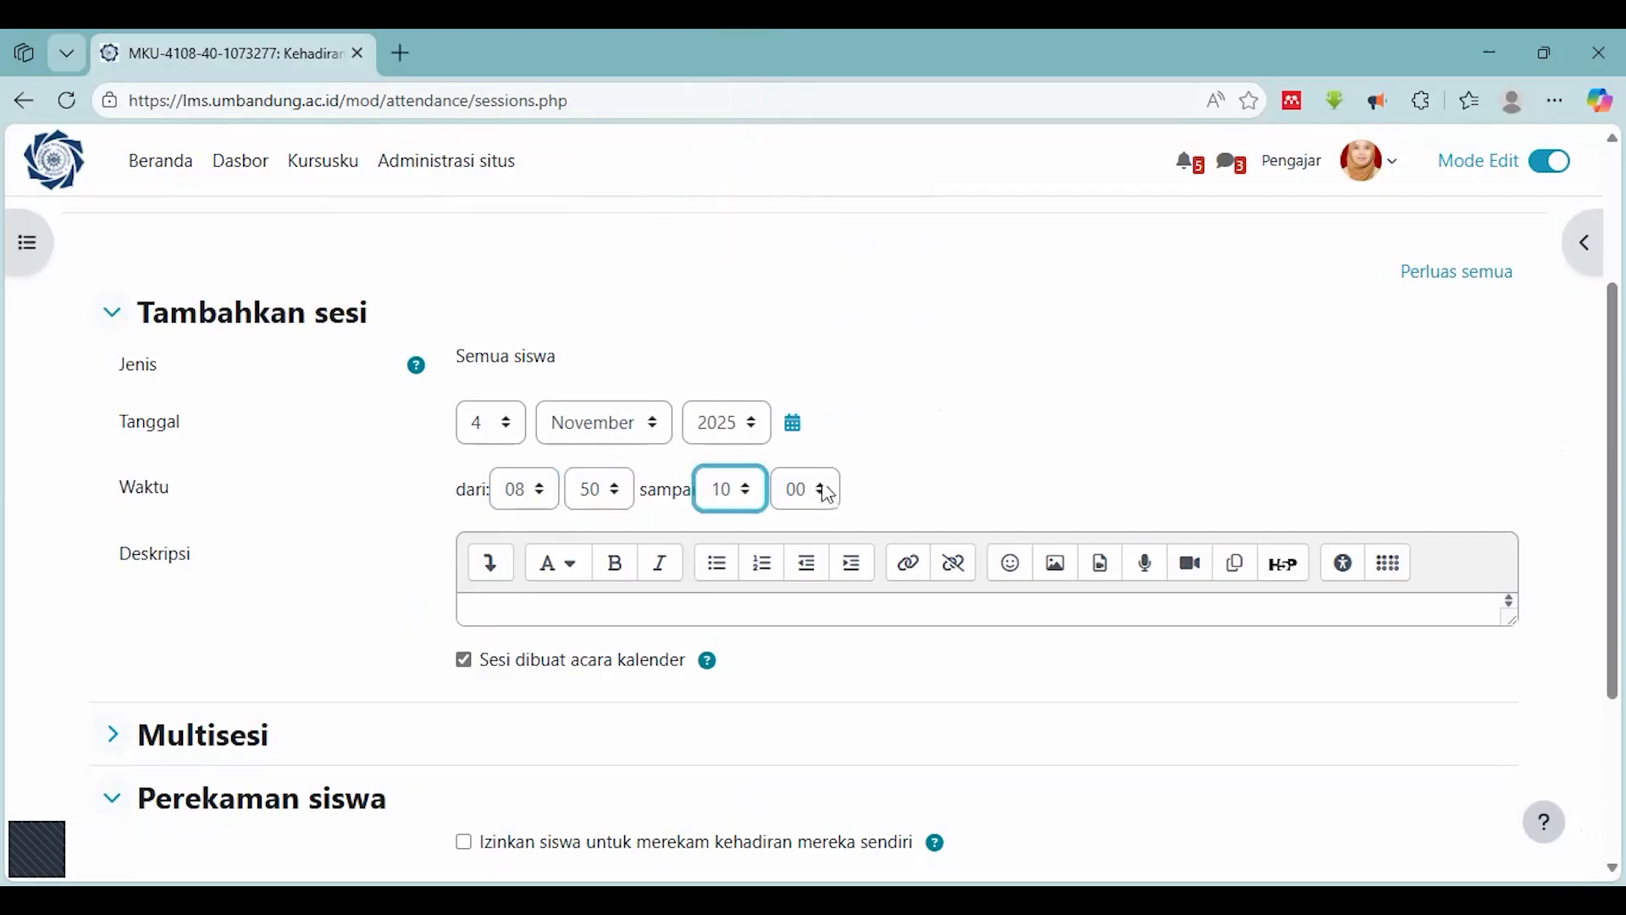
pyautogui.click(826, 490)
pyautogui.scroll(-10, 801, 373)
pyautogui.scroll(3, 798, 322)
pyautogui.click(800, 180)
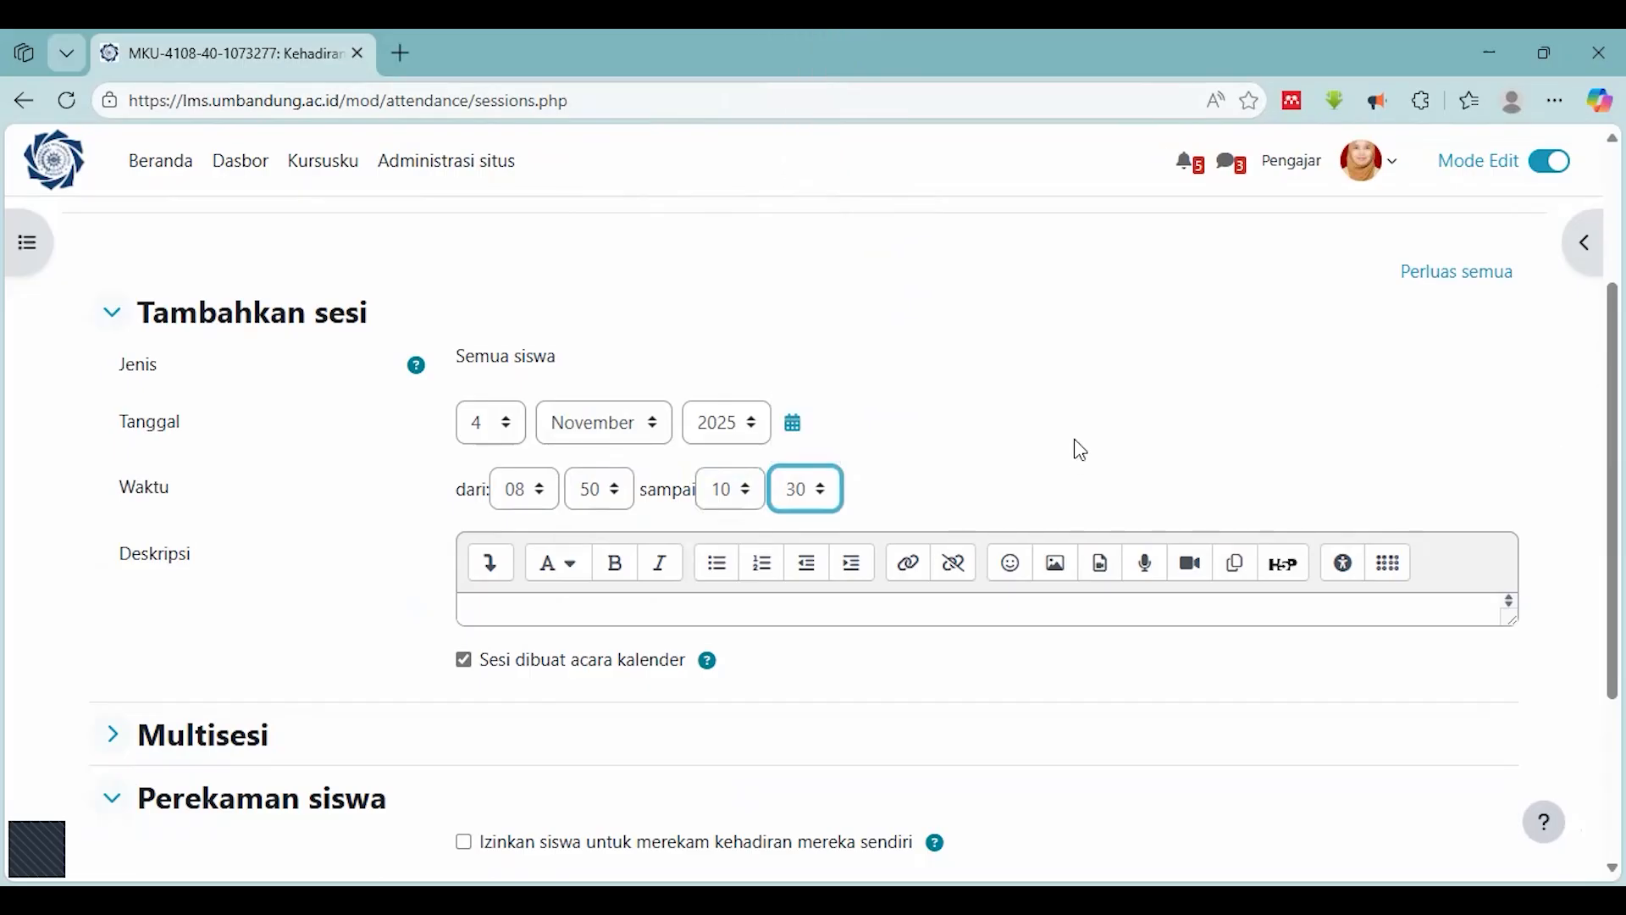
# Try repeating the session on Selasa with the Multisesi options, and turn the repetition back off
pyautogui.scroll(-1, 1064, 408)
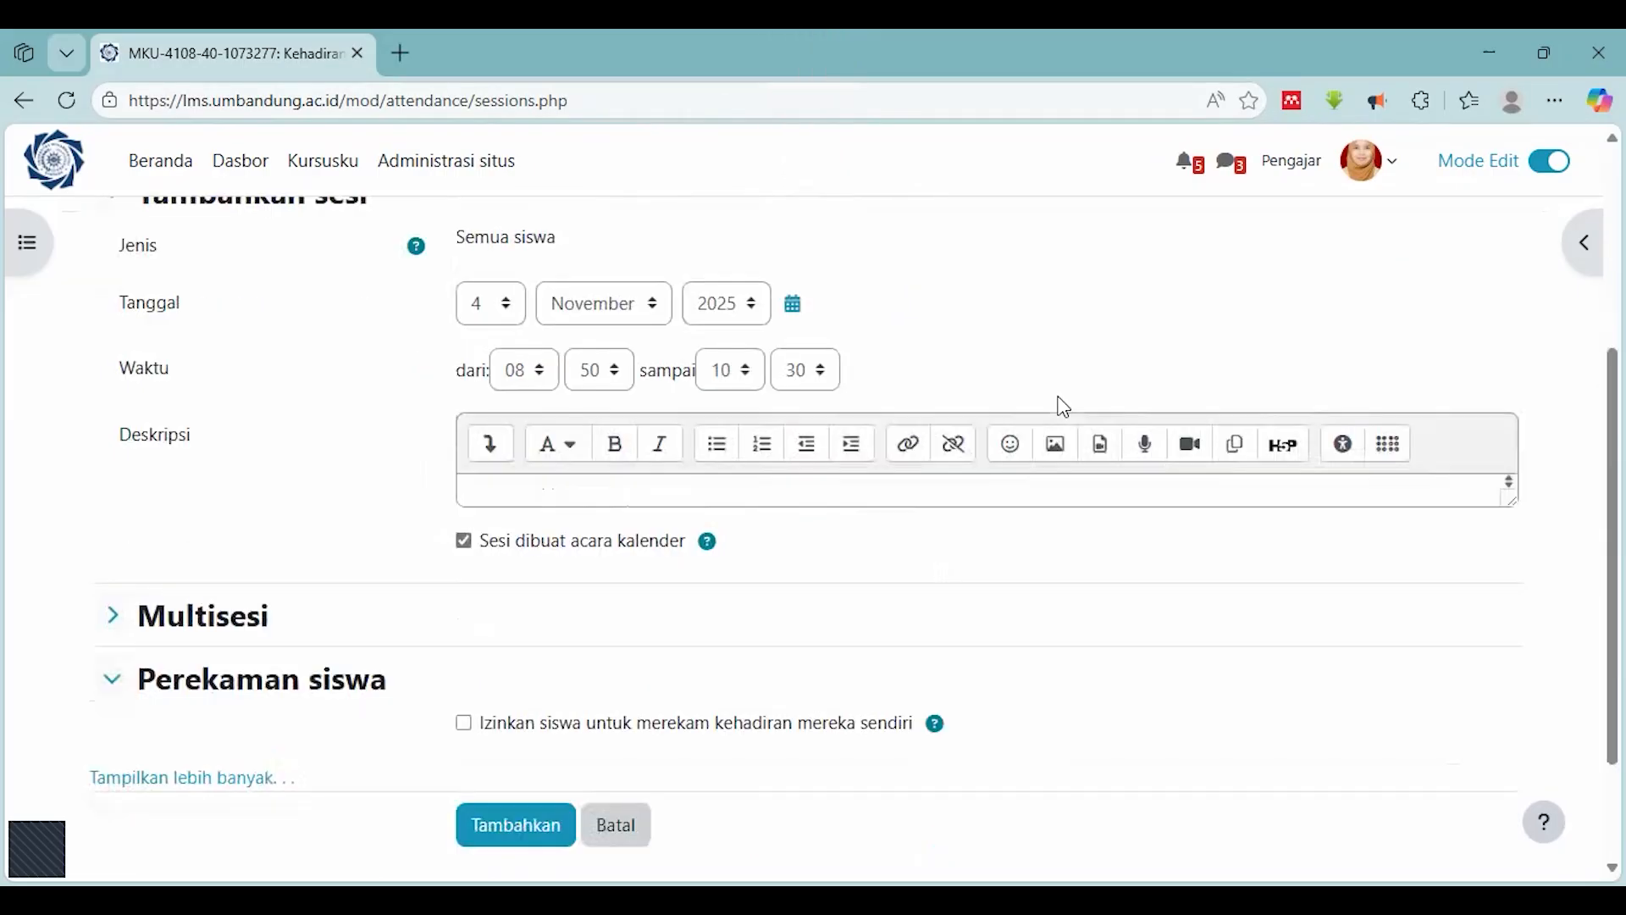
pyautogui.scroll(-1, 511, 729)
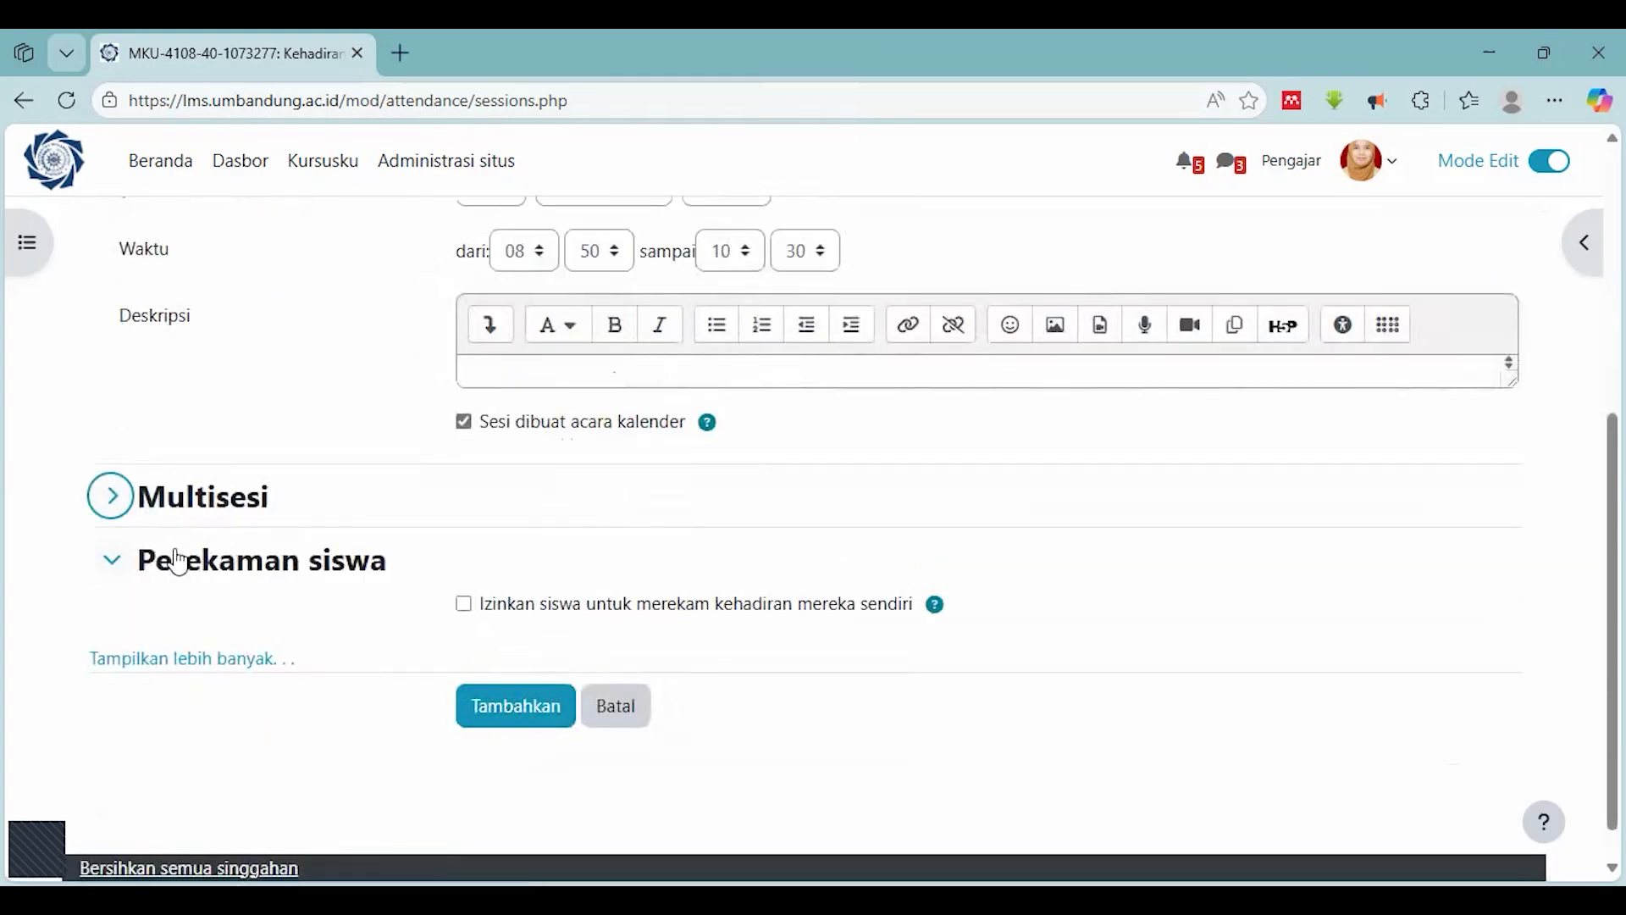
pyautogui.click(118, 510)
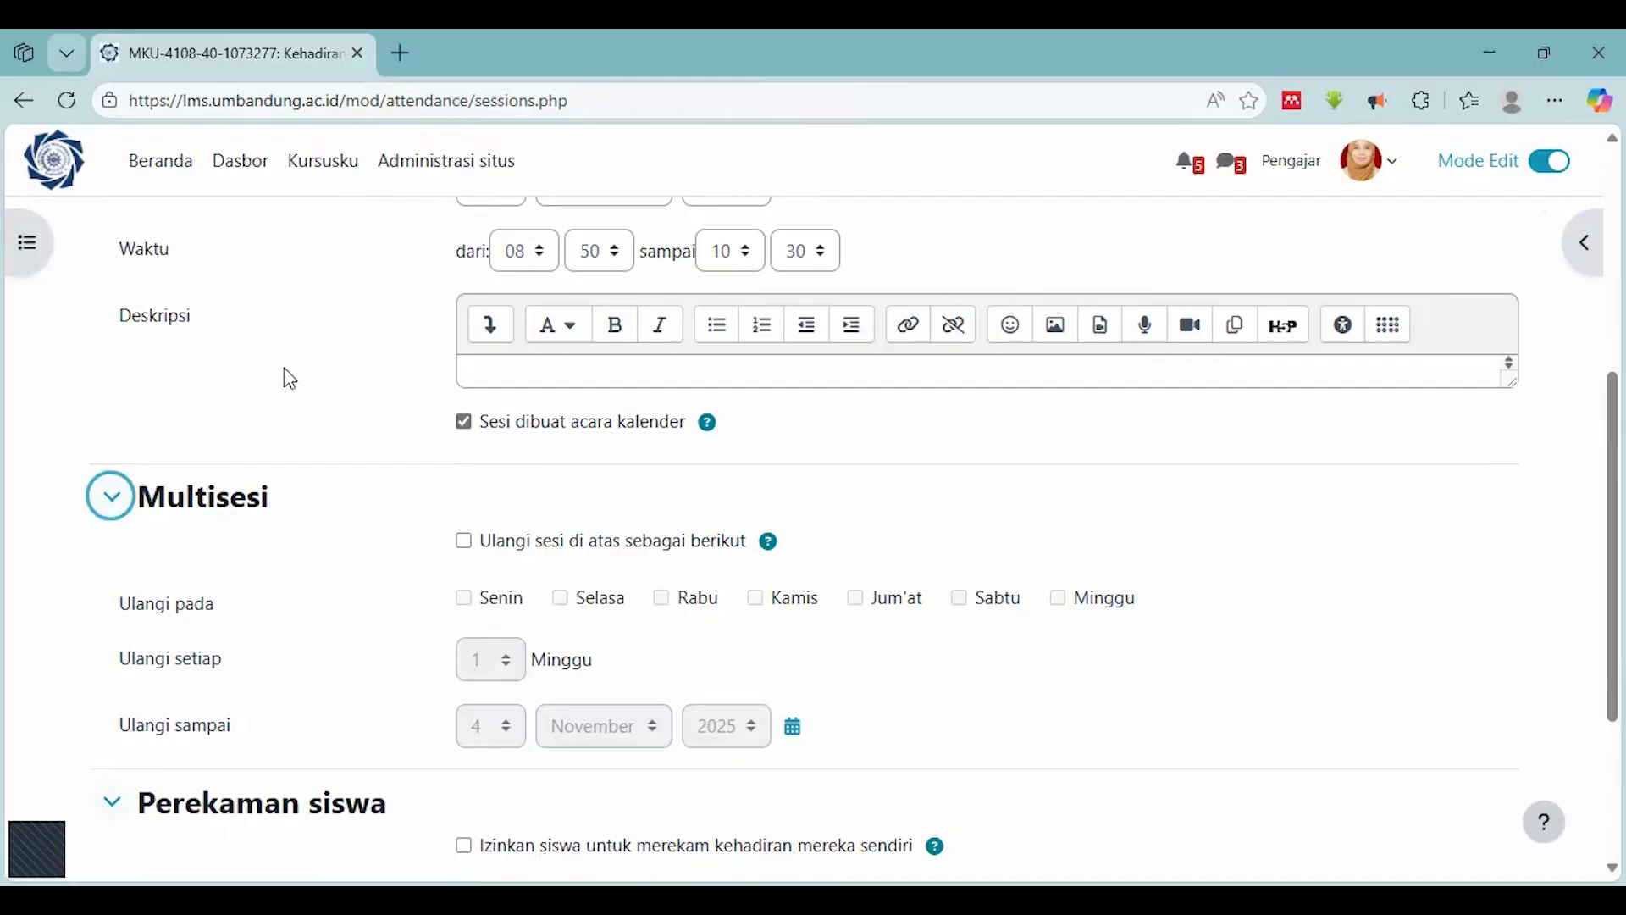
pyautogui.scroll(3, 288, 364)
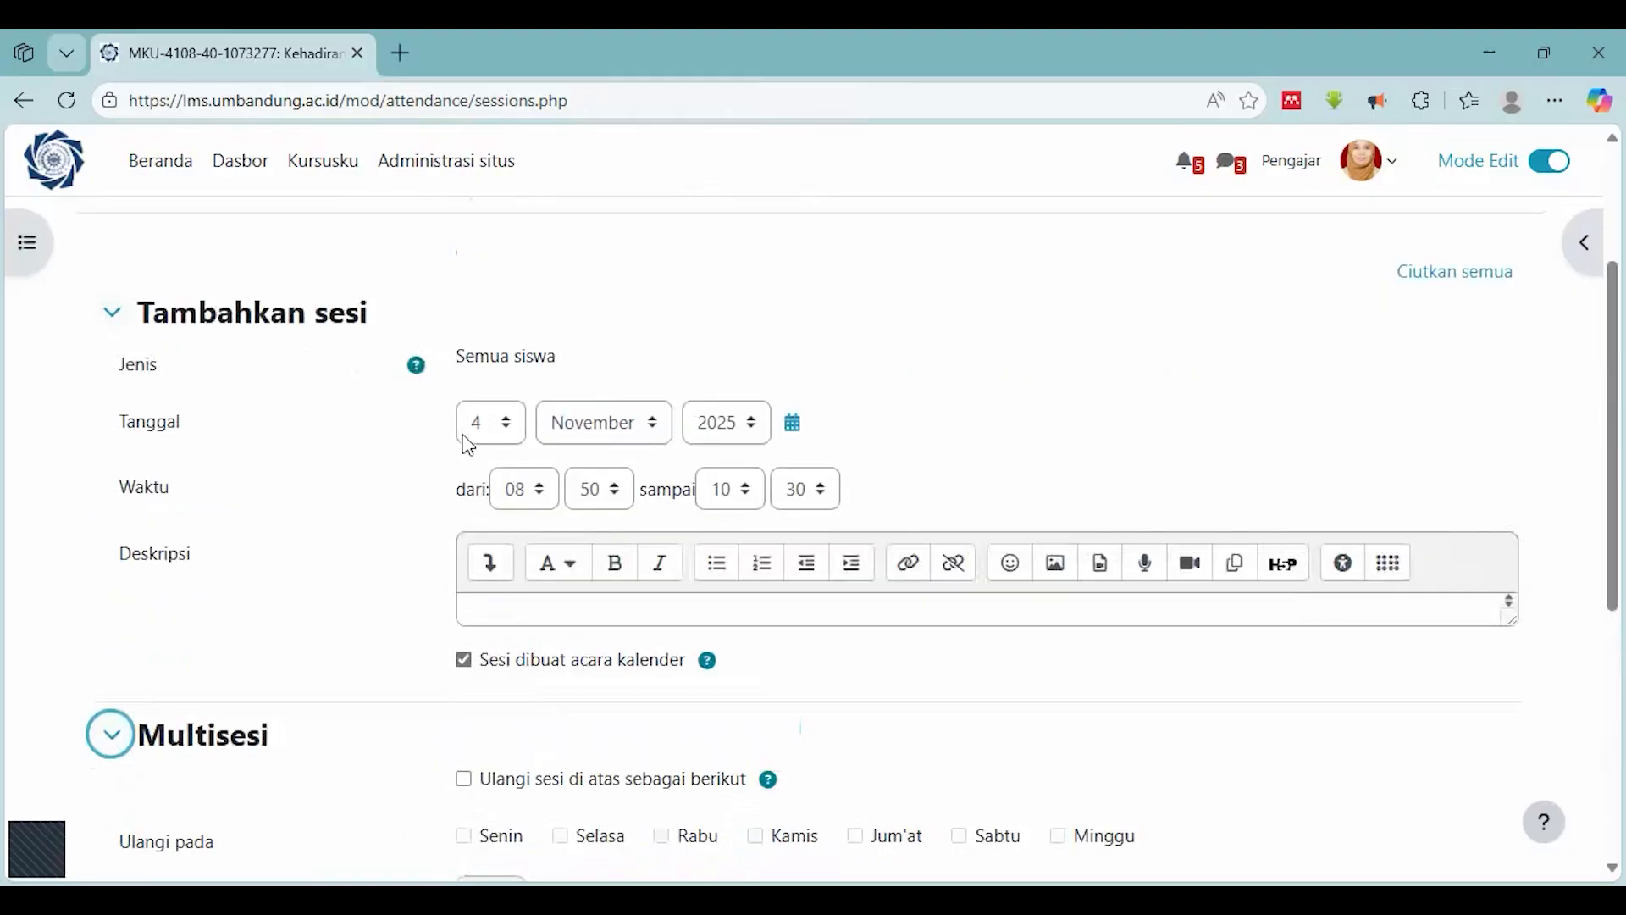
pyautogui.scroll(-1, 398, 449)
pyautogui.scroll(-3, 384, 455)
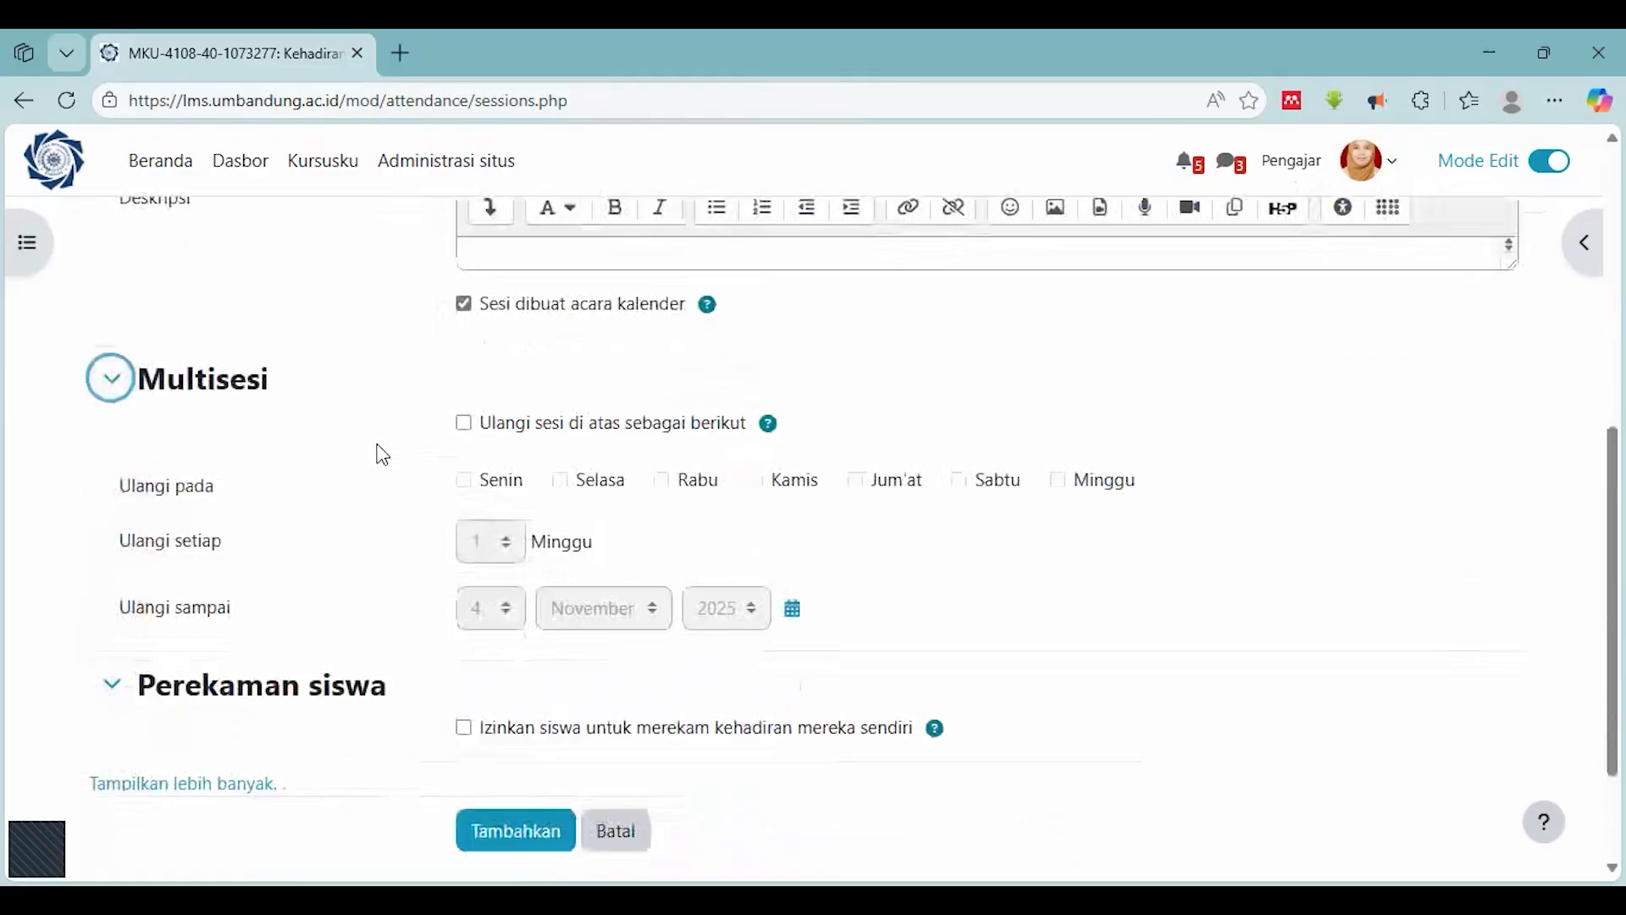
pyautogui.click(468, 426)
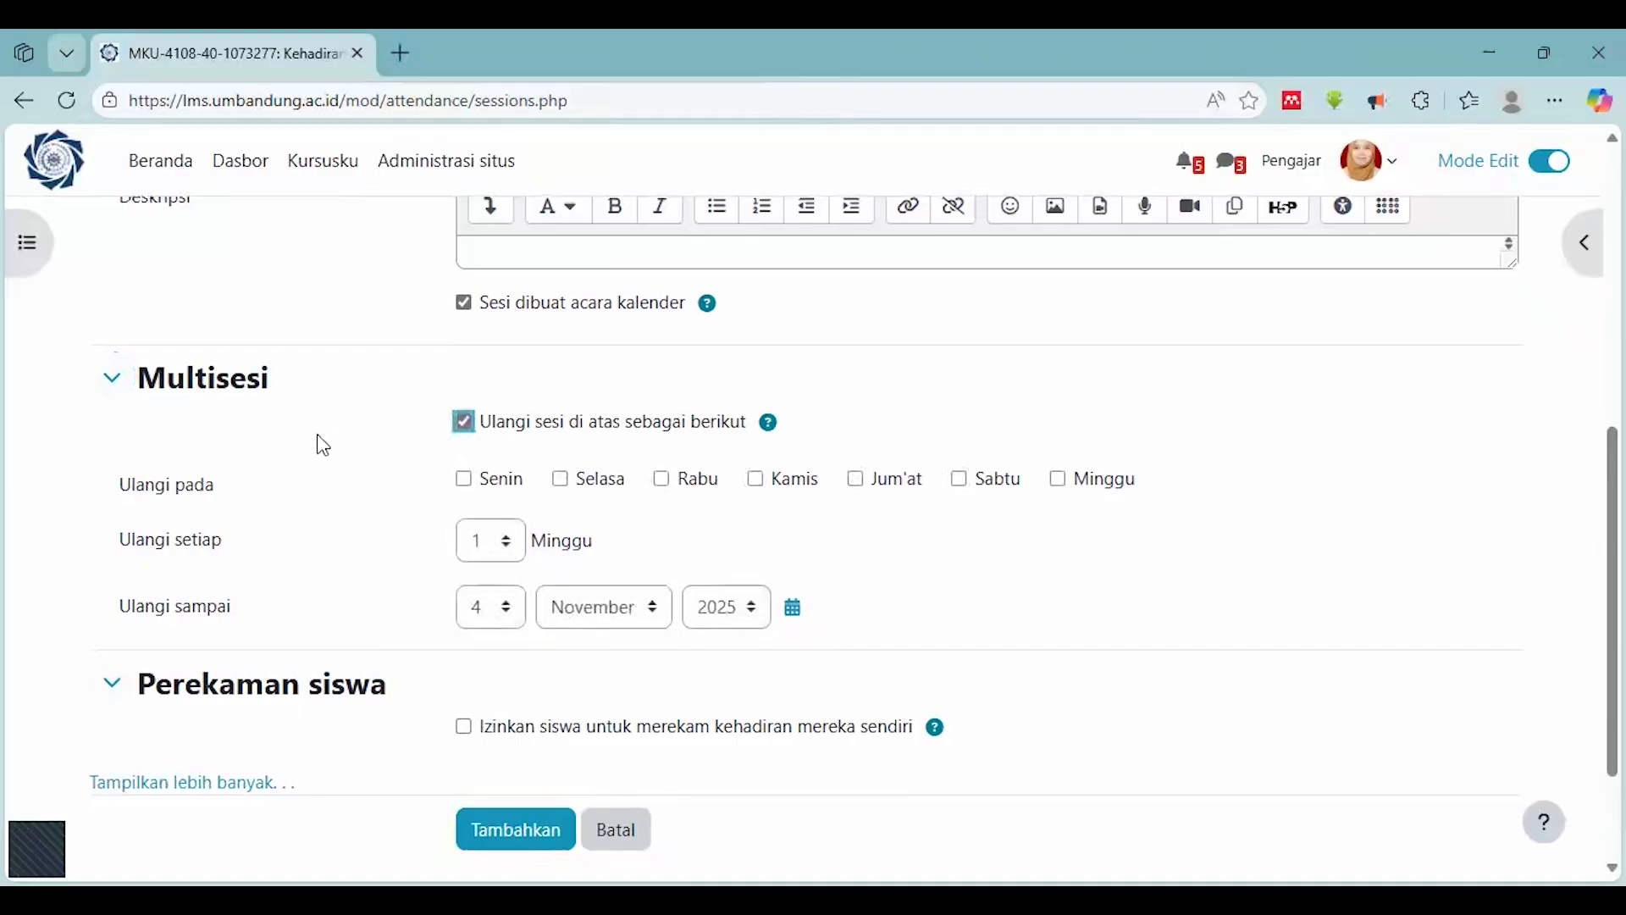
pyautogui.click(560, 479)
pyautogui.click(465, 423)
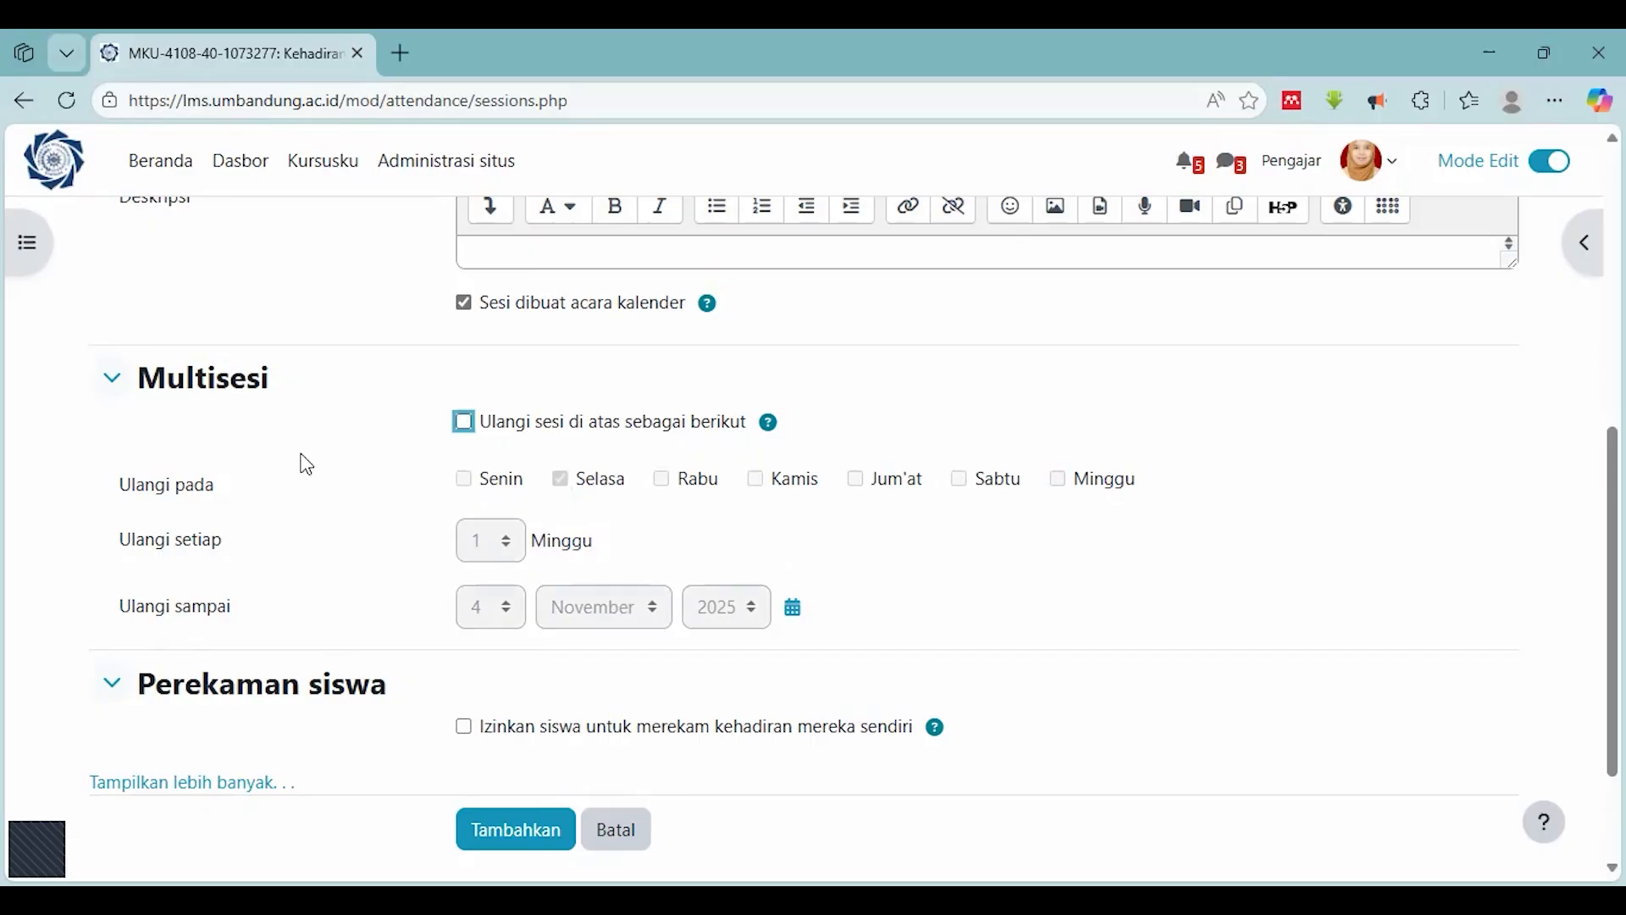
# Try allowing students to record their own attendance, and turn the option back off
pyautogui.scroll(-2, 298, 464)
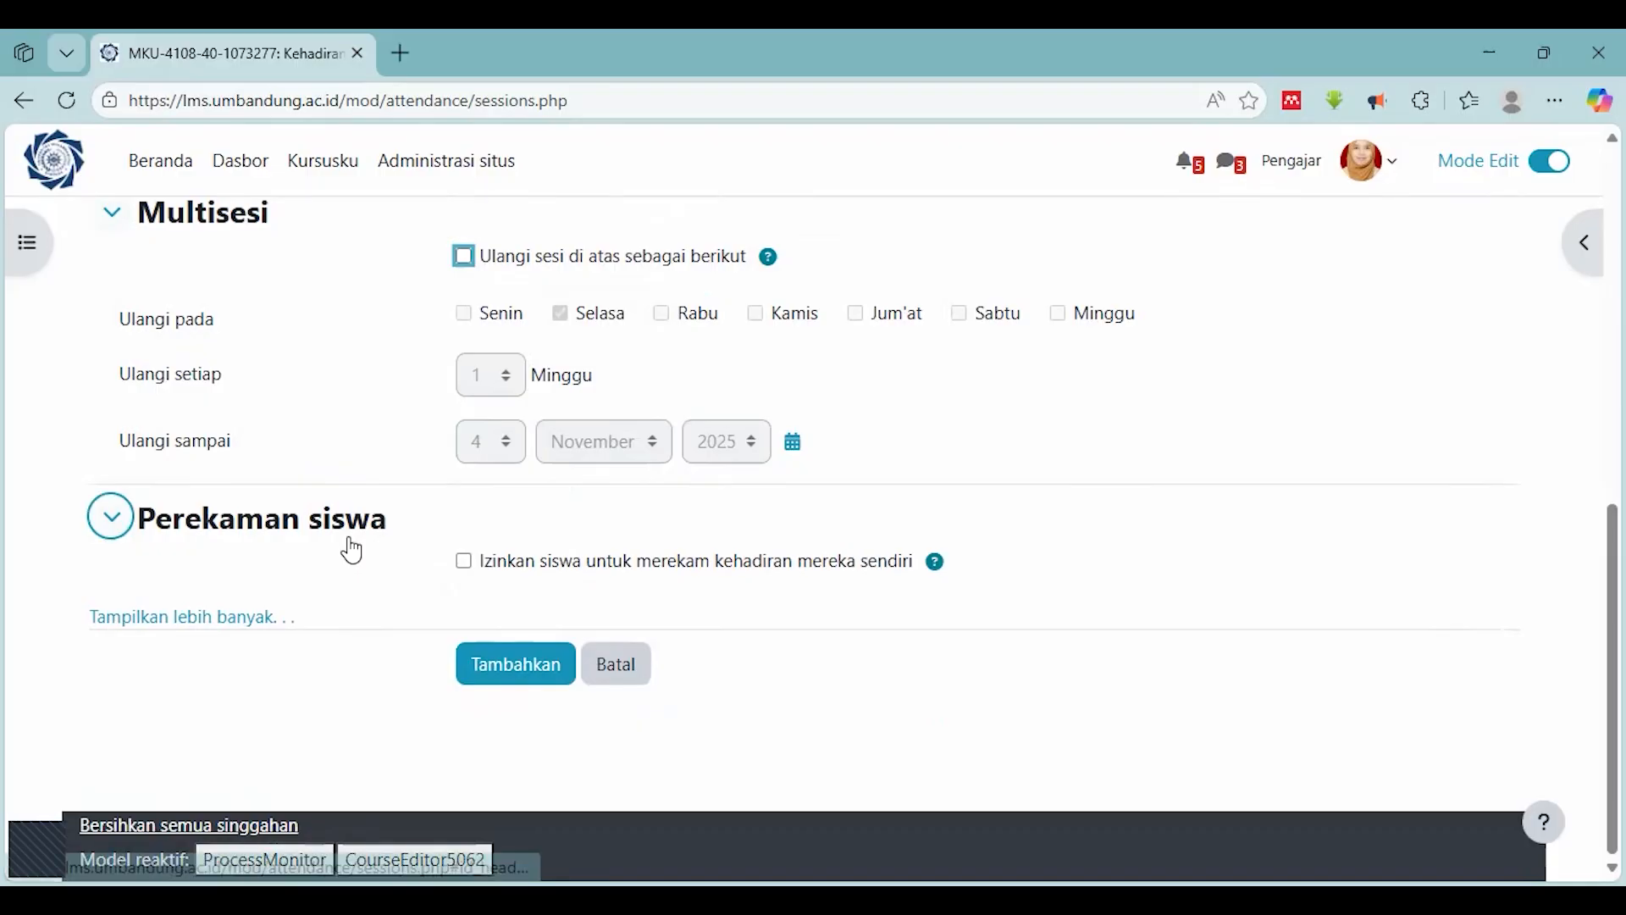
pyautogui.click(464, 563)
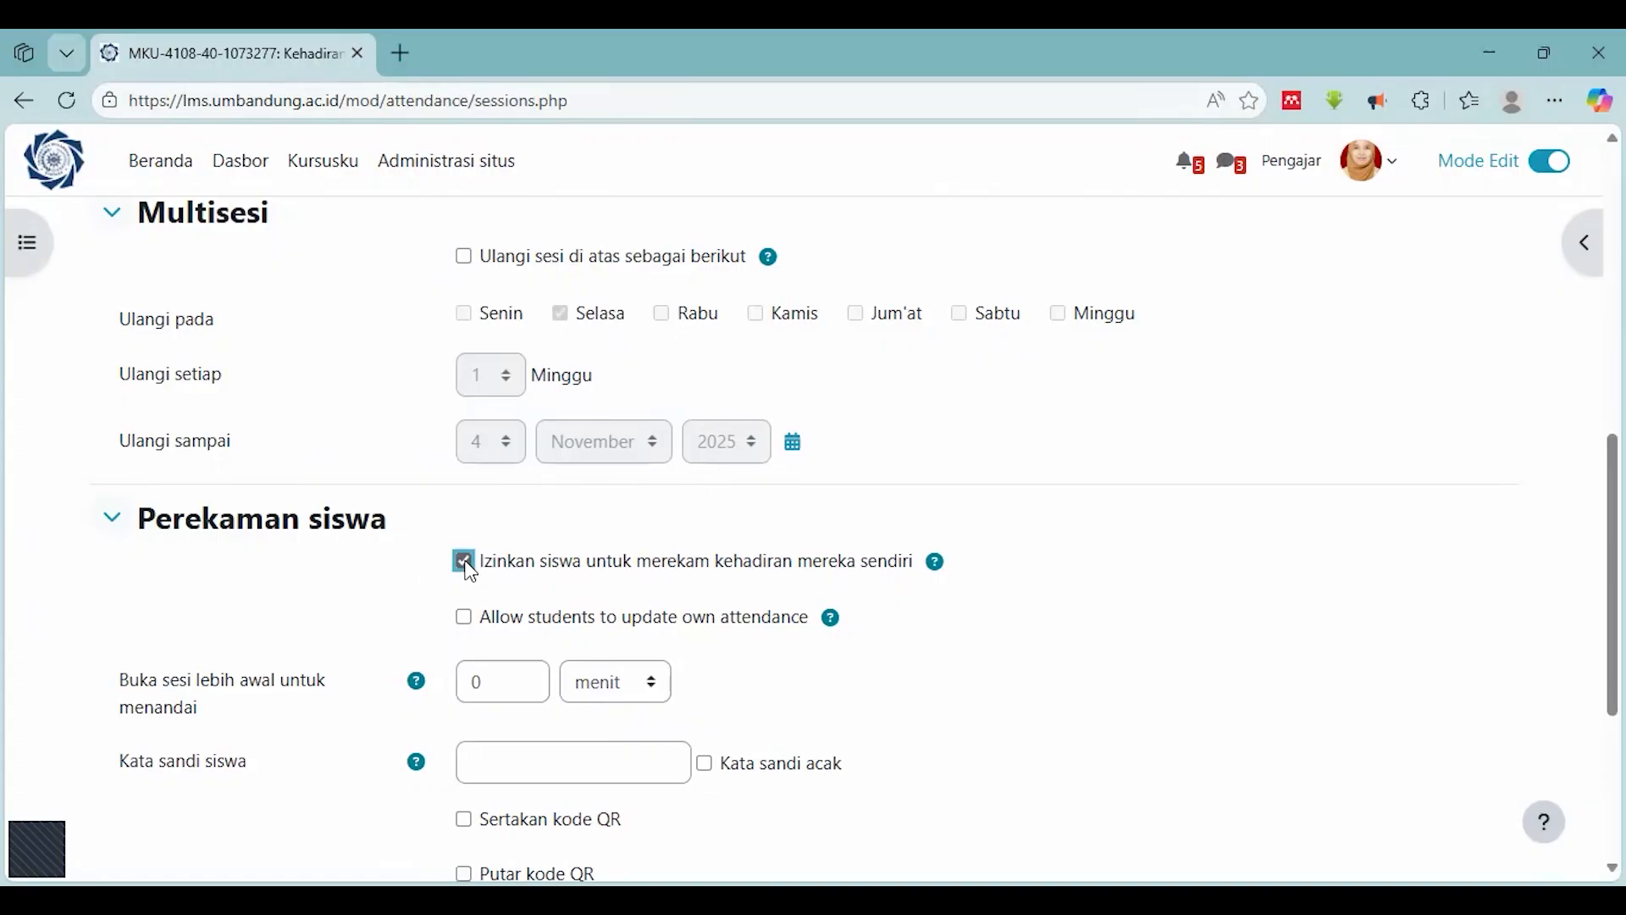
pyautogui.press('space')
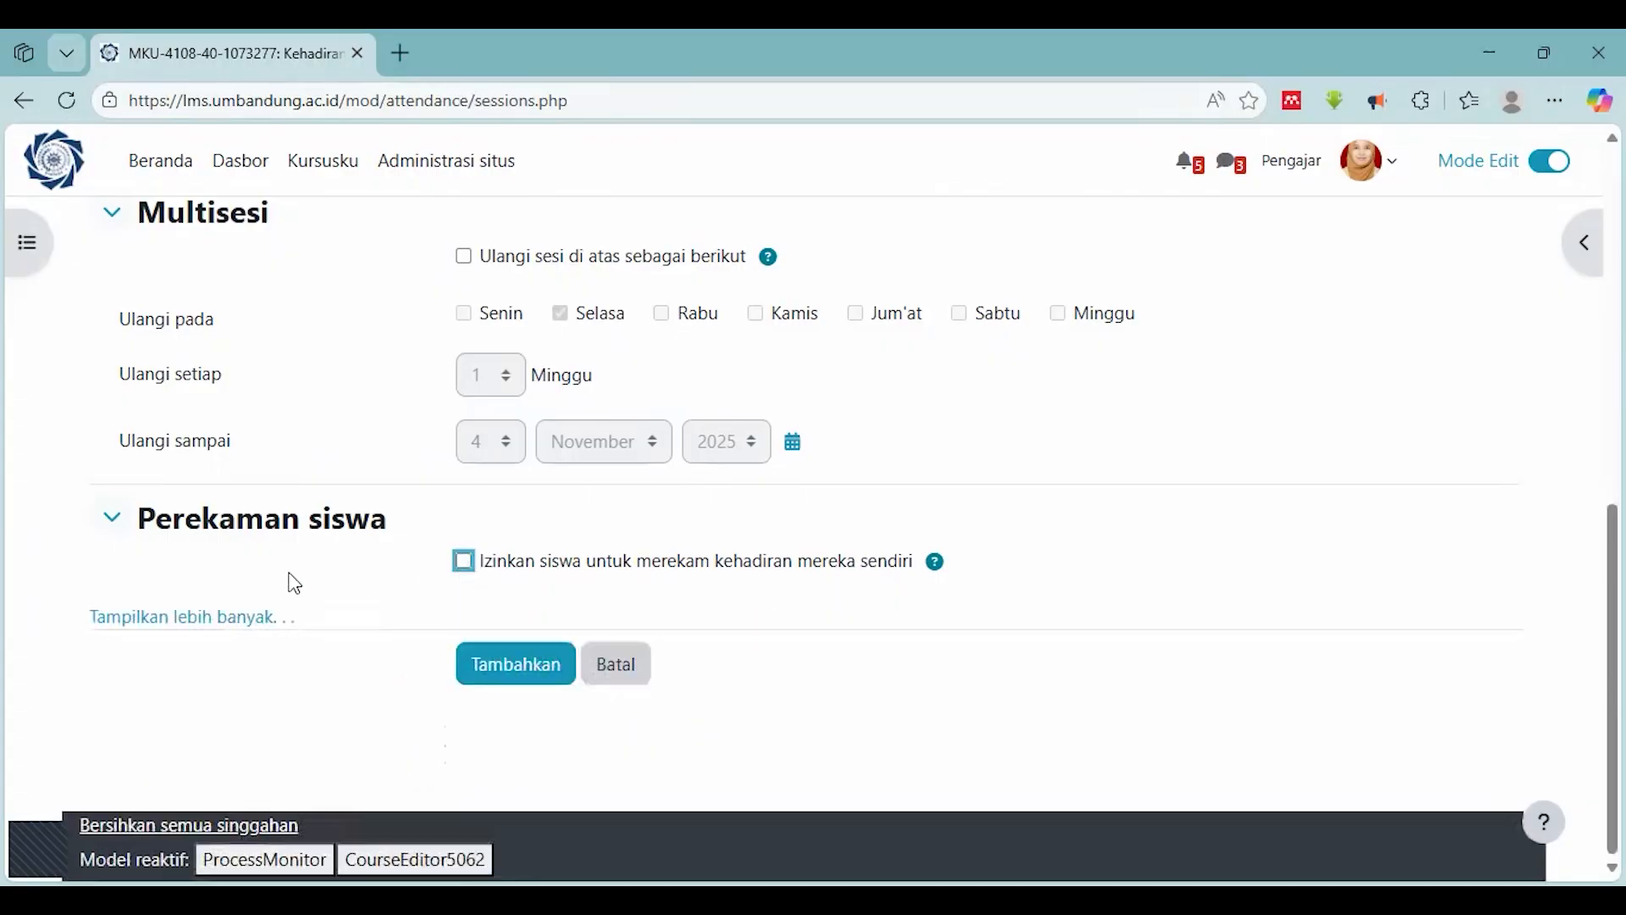
# Check the session's date, time and repetition settings, and add the session for 4 November 2025, 08:50 to 10:30
pyautogui.scroll(3, 1001, 610)
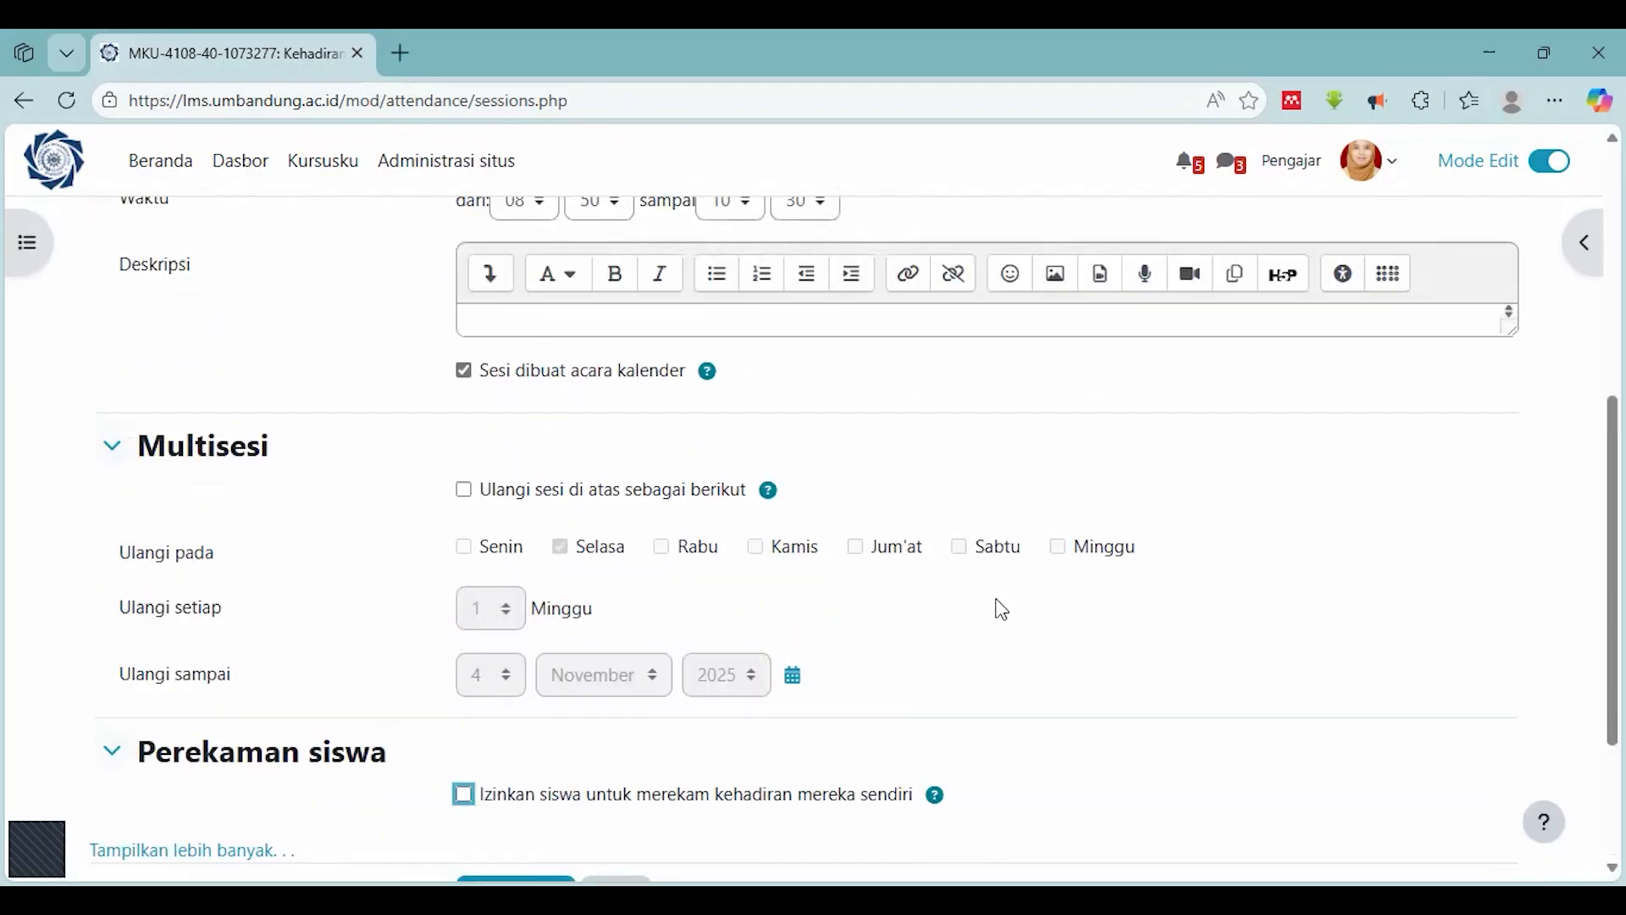
pyautogui.scroll(4, 1001, 610)
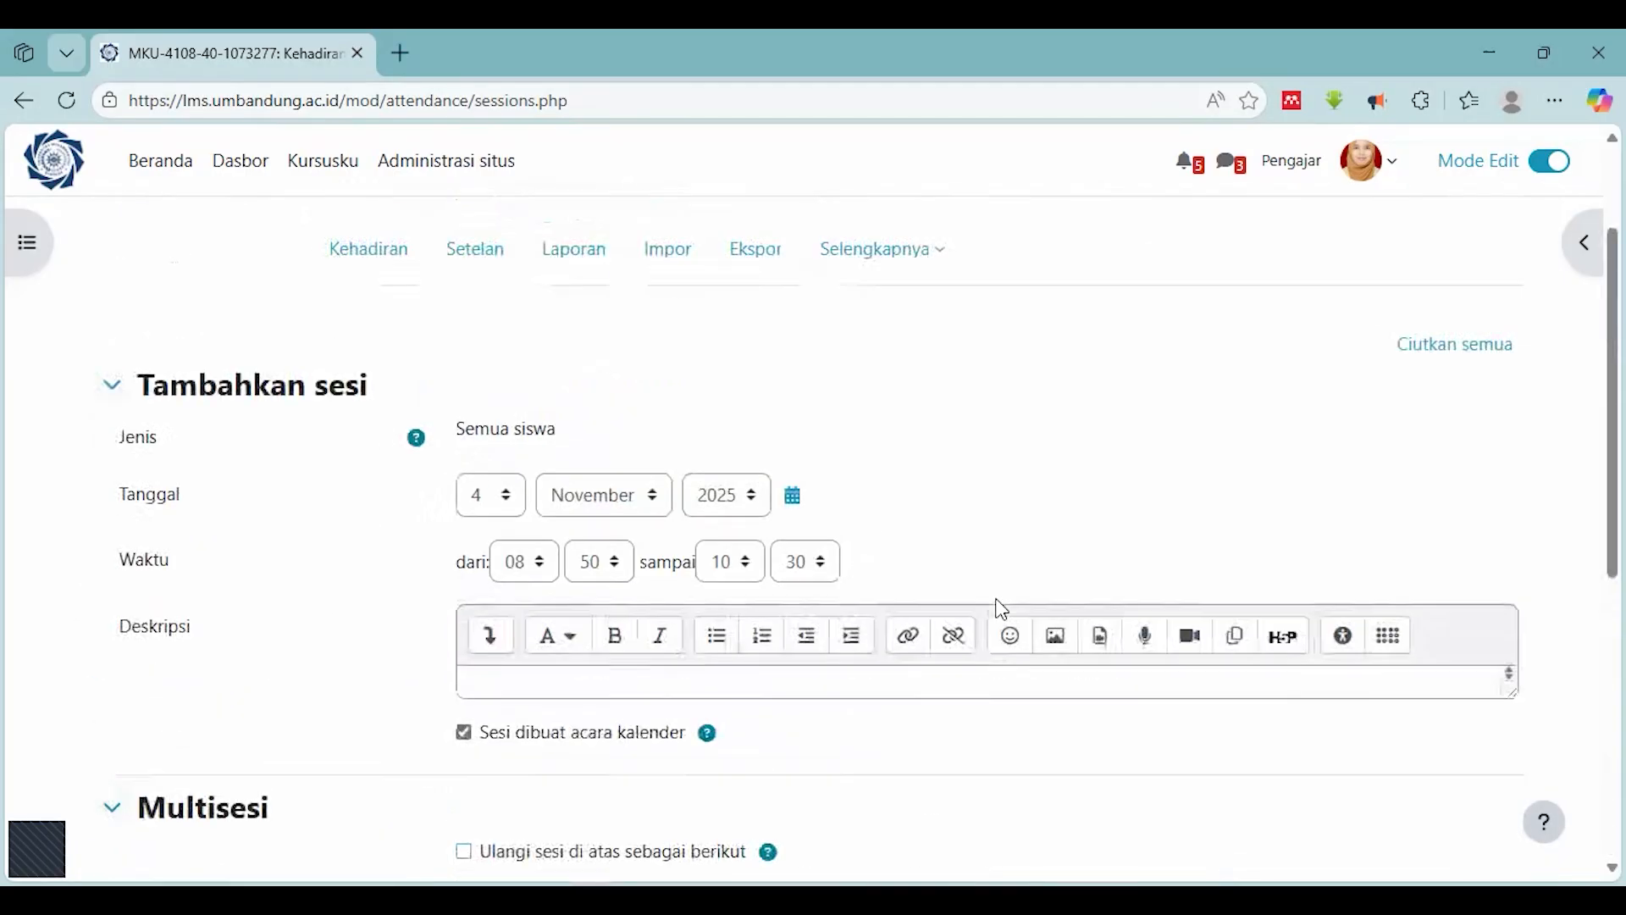
pyautogui.scroll(-4, 1001, 610)
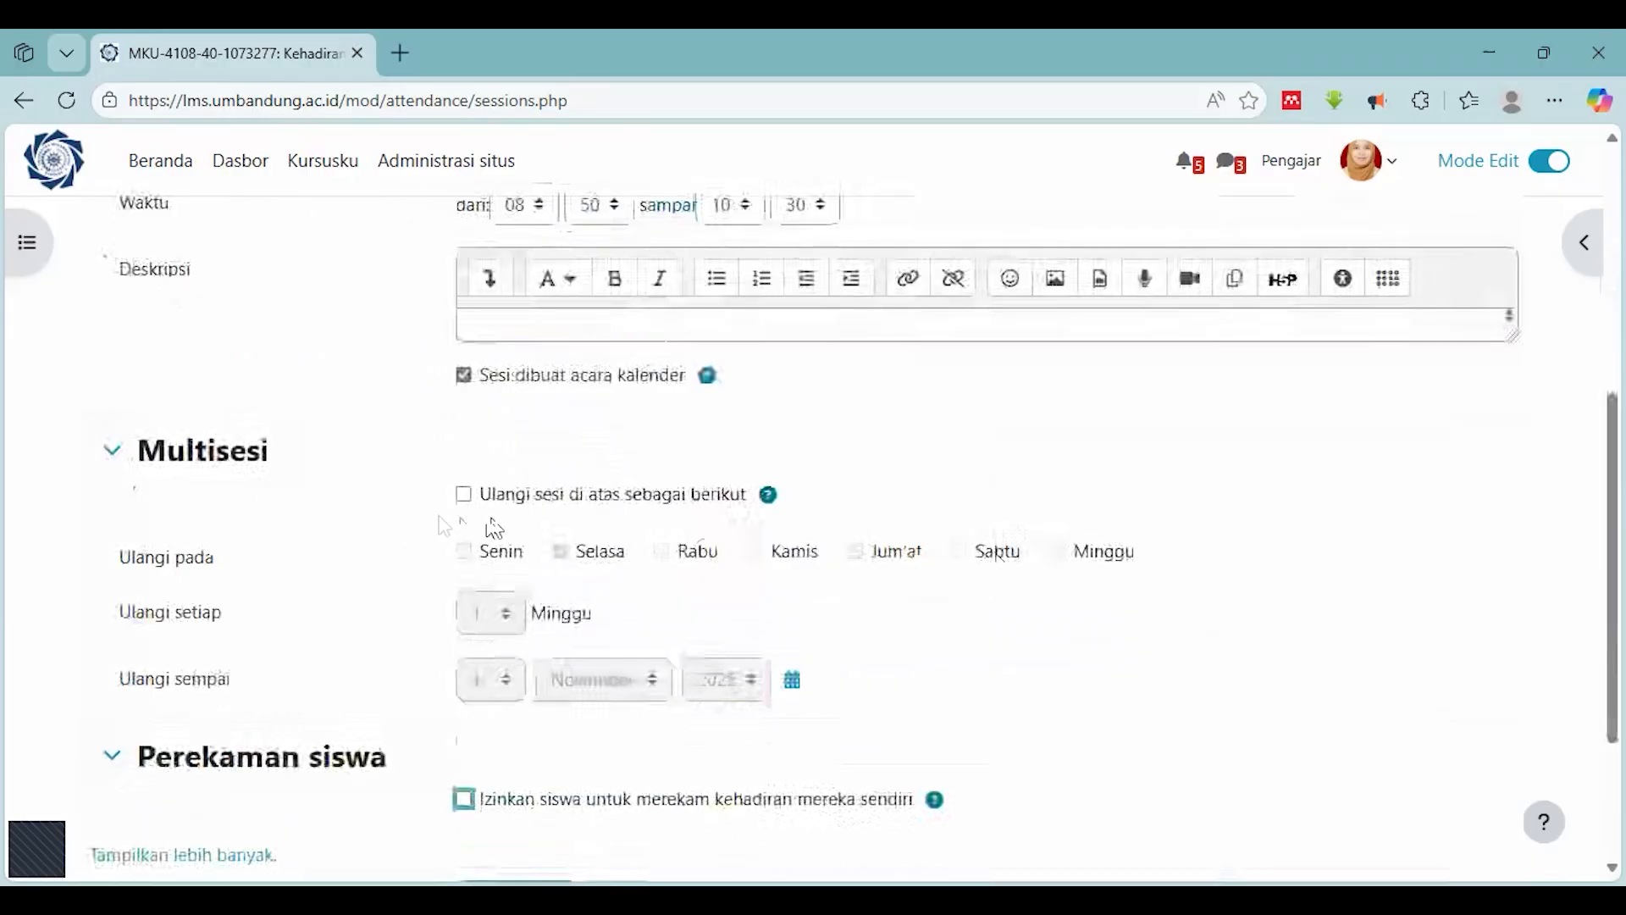
pyautogui.scroll(-3, 373, 534)
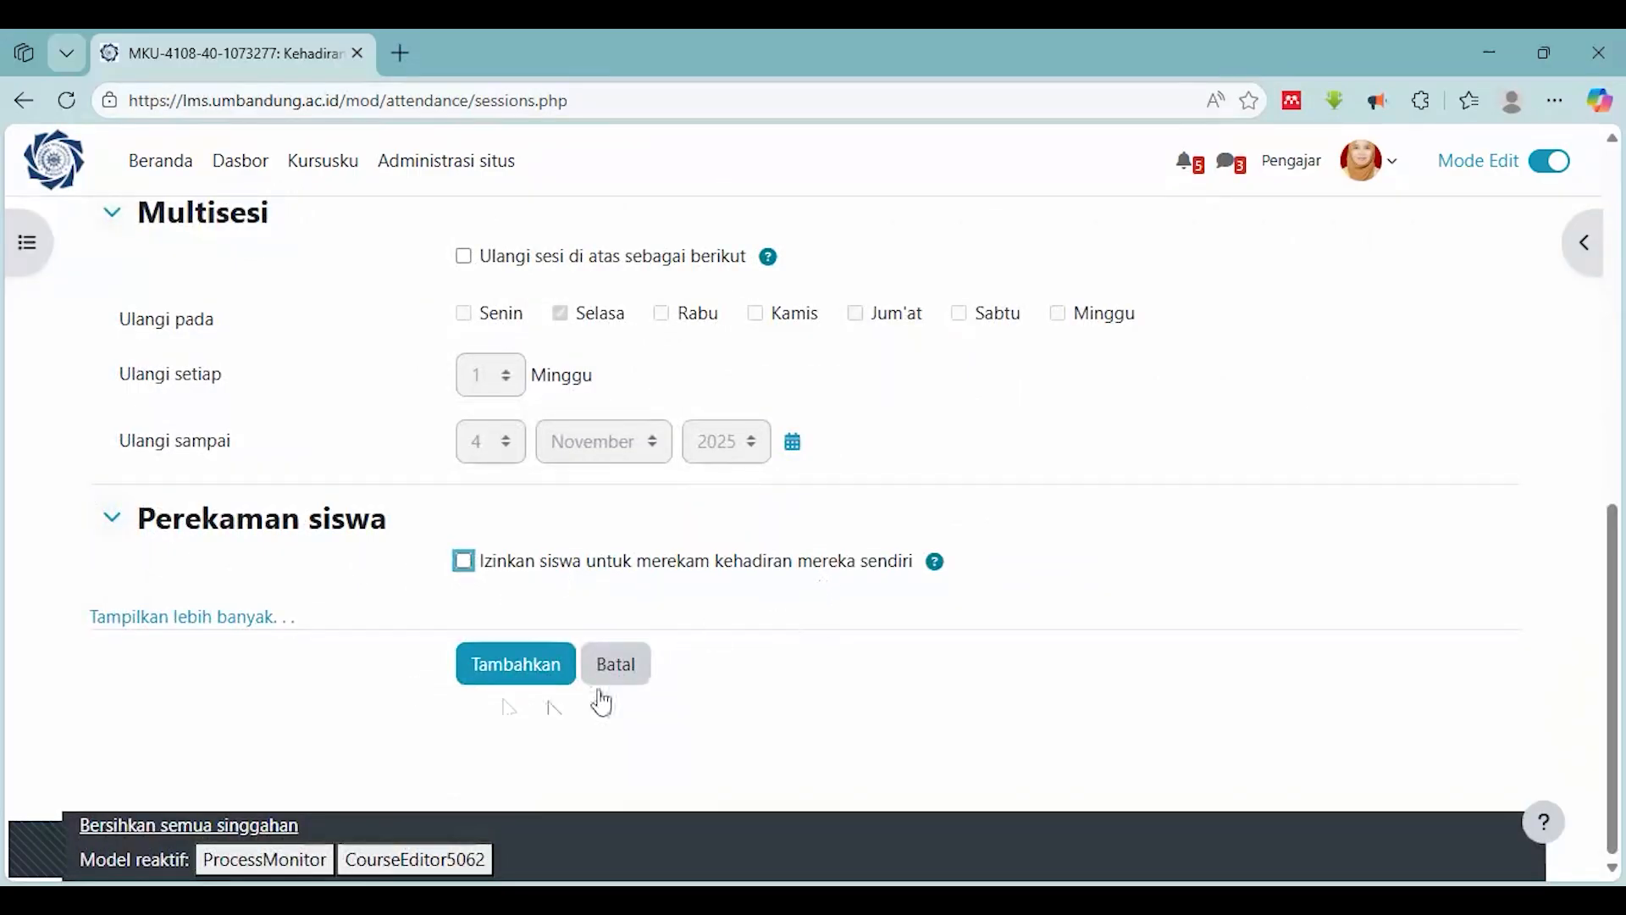
pyautogui.click(499, 681)
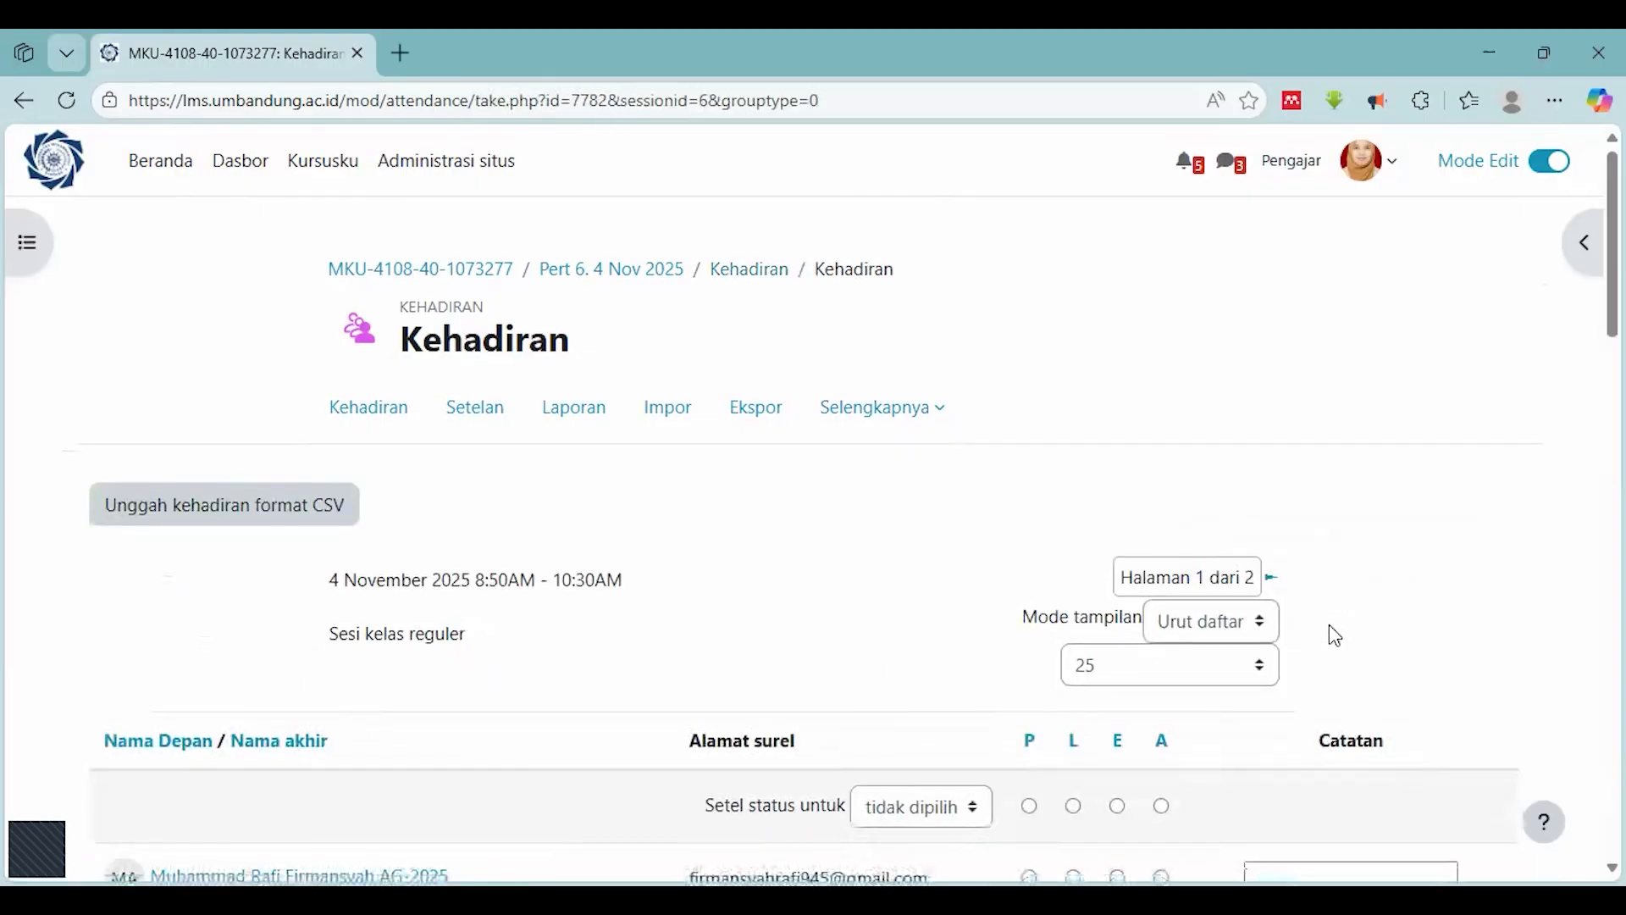
# Look through the session's student list and open the attendance activity's status settings (Setelan status)
pyautogui.scroll(-5, 1329, 626)
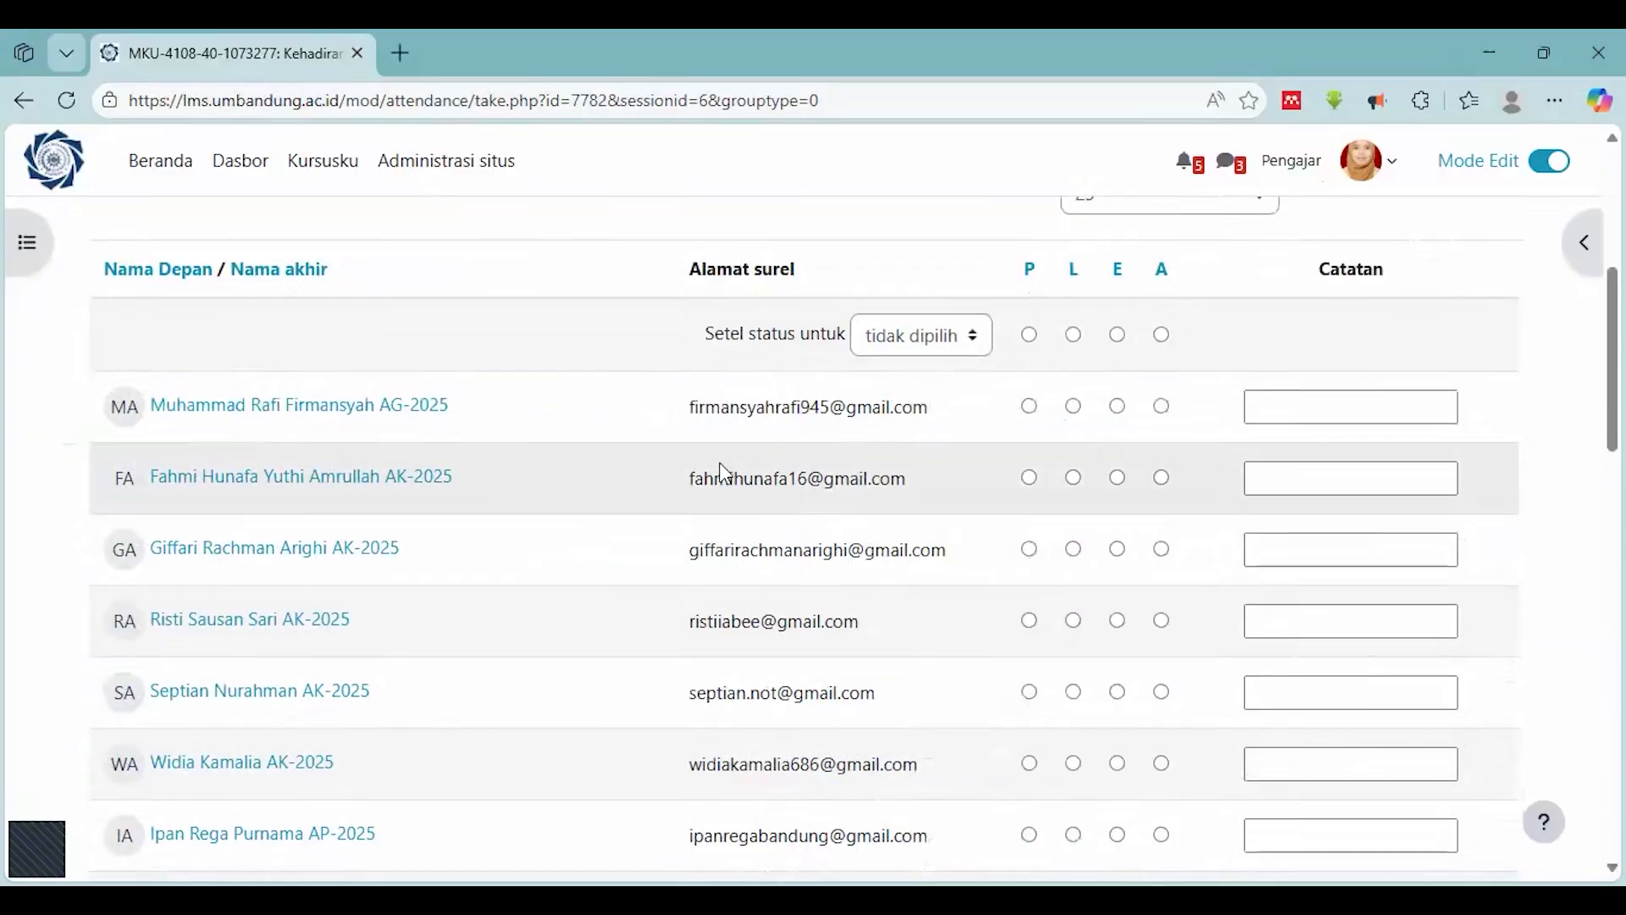
pyautogui.scroll(-15, 724, 470)
pyautogui.scroll(-4, 970, 676)
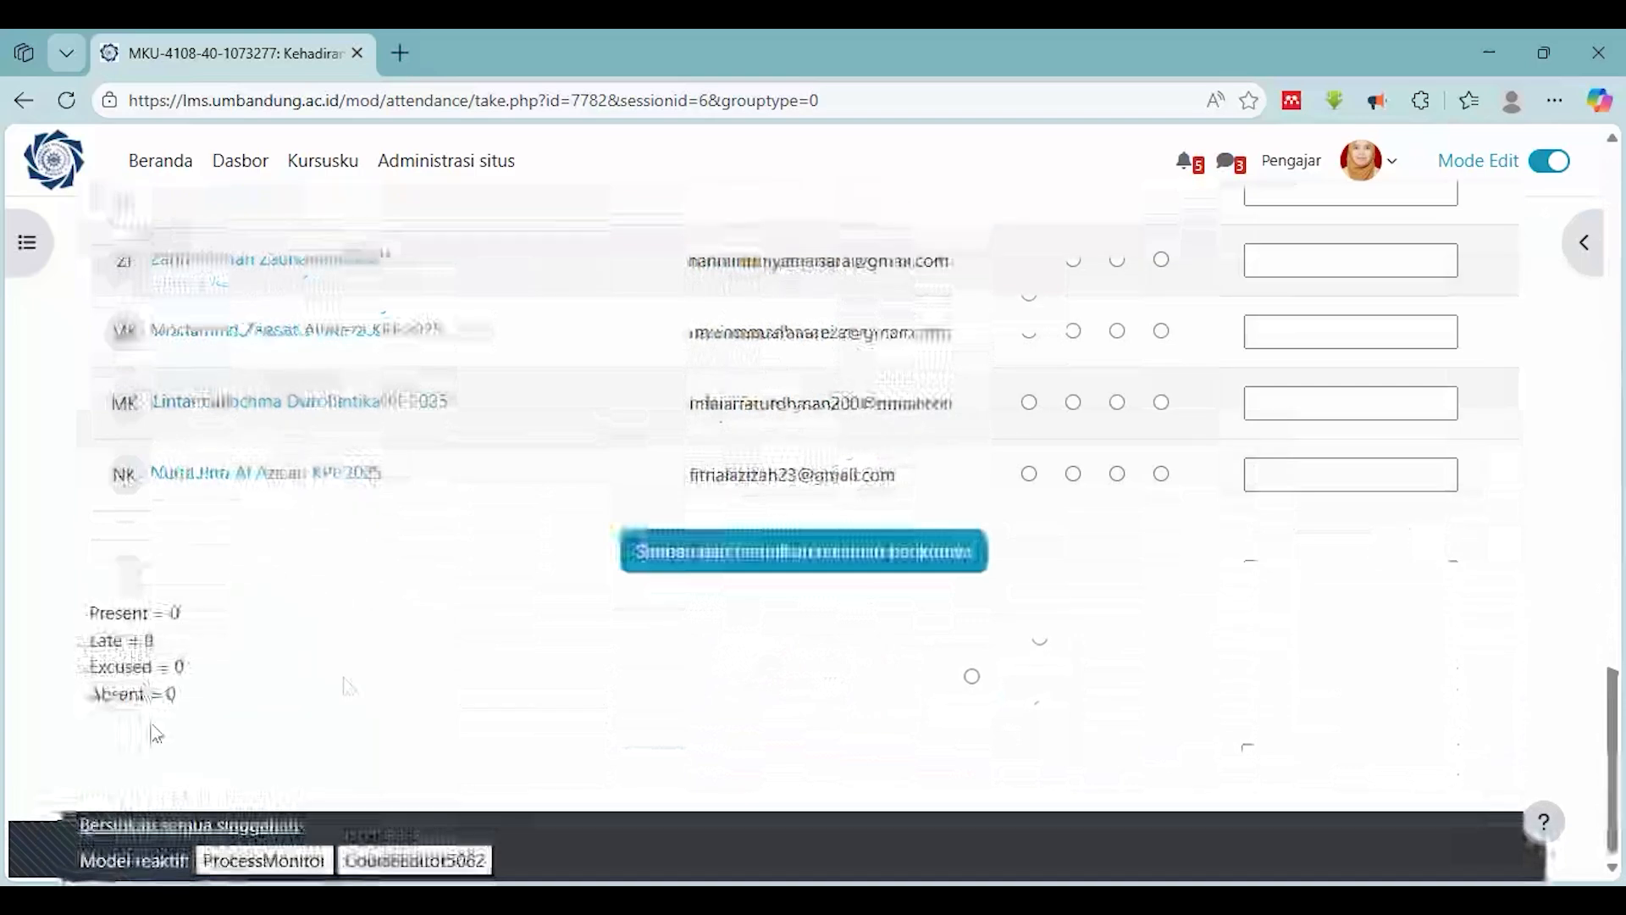
pyautogui.scroll(5, 624, 604)
pyautogui.scroll(6, 624, 604)
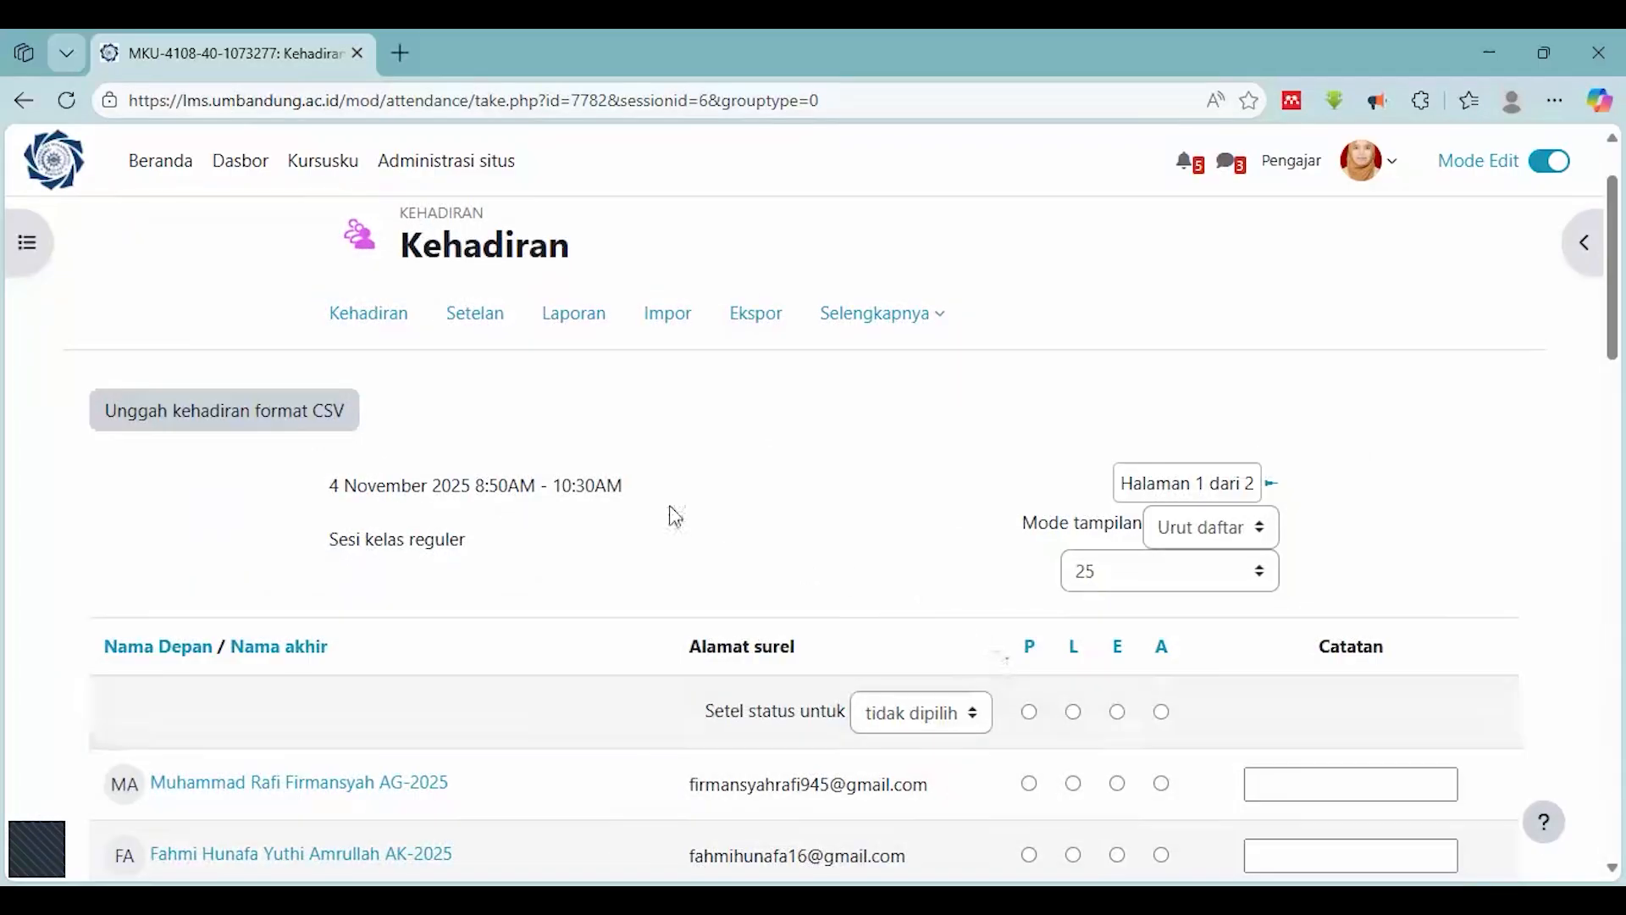
pyautogui.click(940, 328)
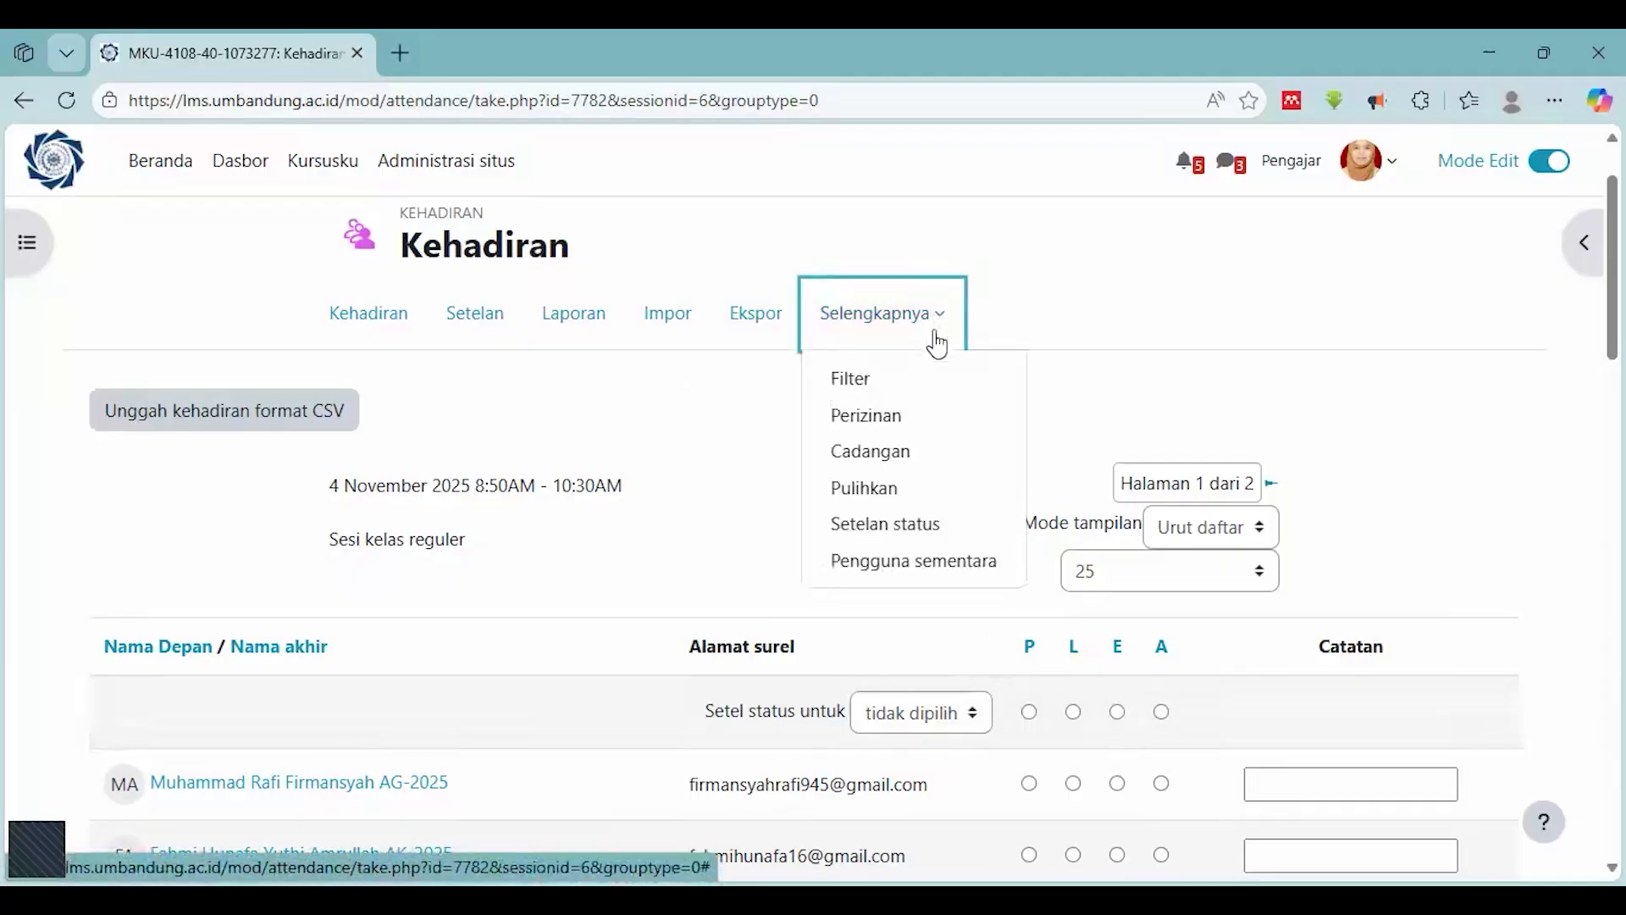
pyautogui.click(863, 524)
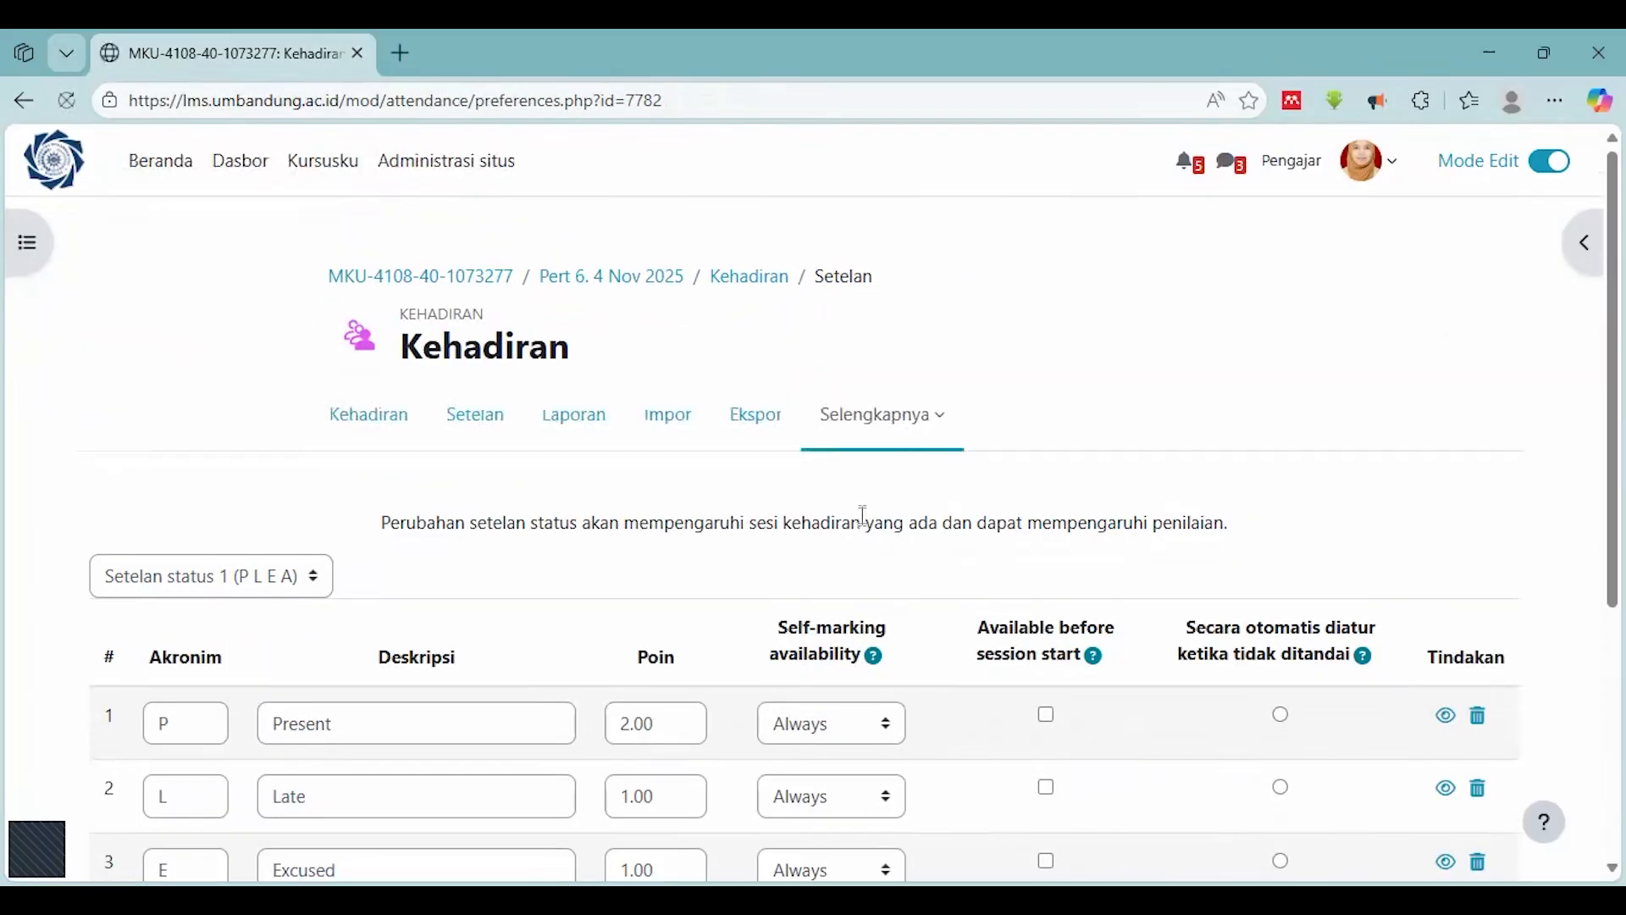
# Change the first attendance status to acronym H with the description Hadir
pyautogui.scroll(-3, 832, 489)
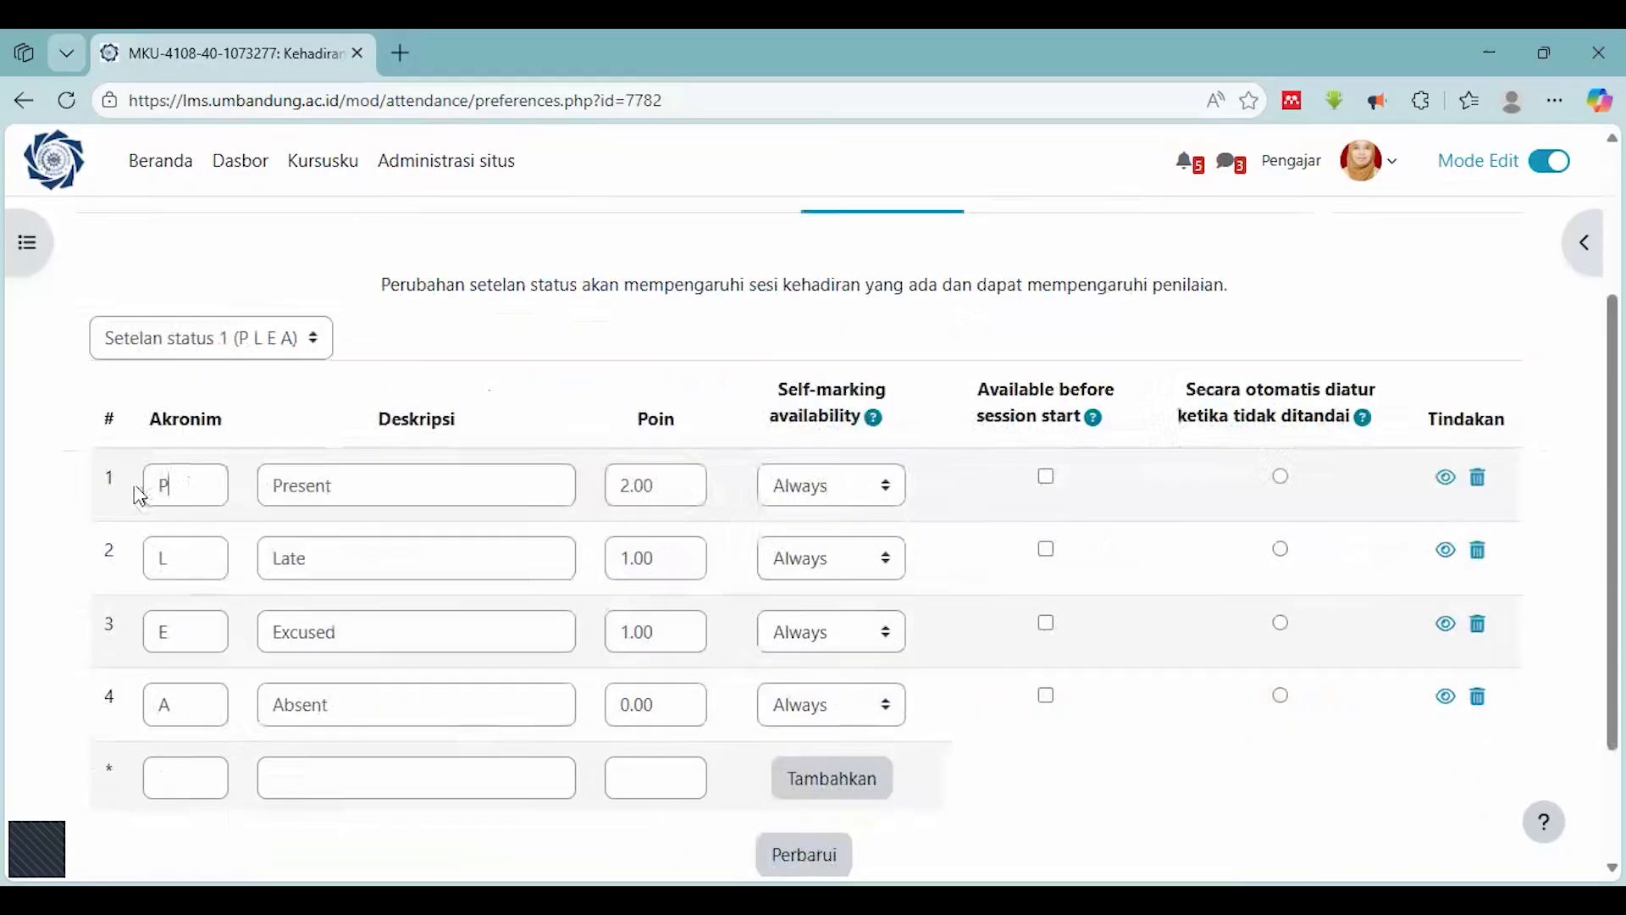
pyautogui.moveTo(170, 485); pyautogui.dragTo(134, 486)
pyautogui.press('Tab')
pyautogui.write('Hadir')
pyautogui.press('Tab')
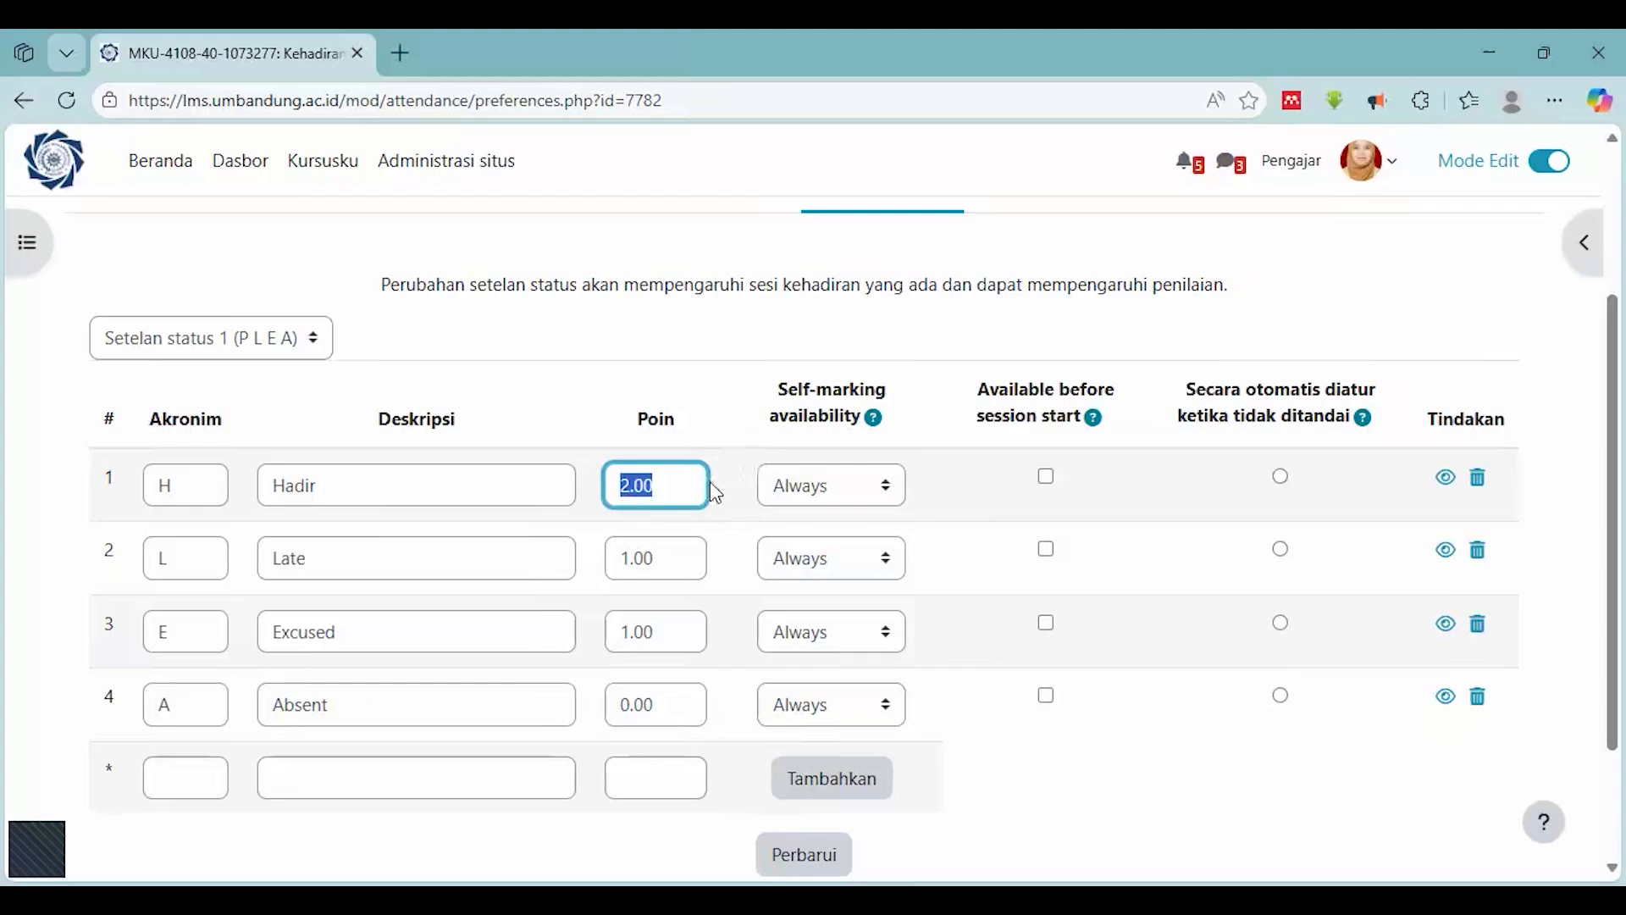
# Change the second attendance status to acronym I with the description Ijin
pyautogui.click(199, 556)
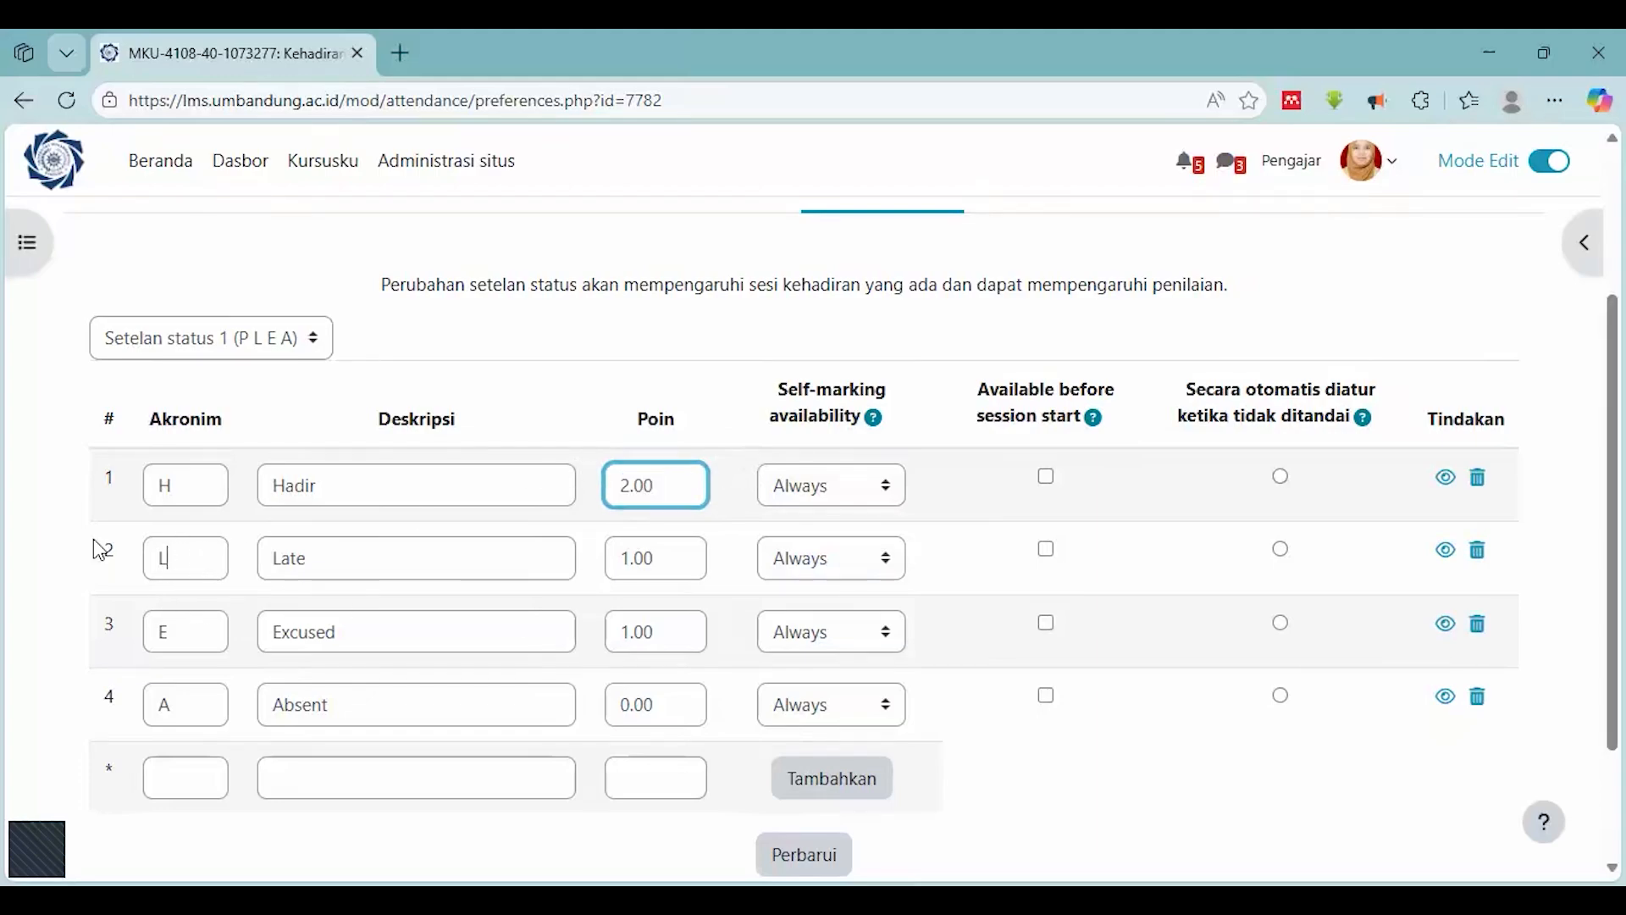
pyautogui.moveTo(199, 556); pyautogui.dragTo(93, 539)
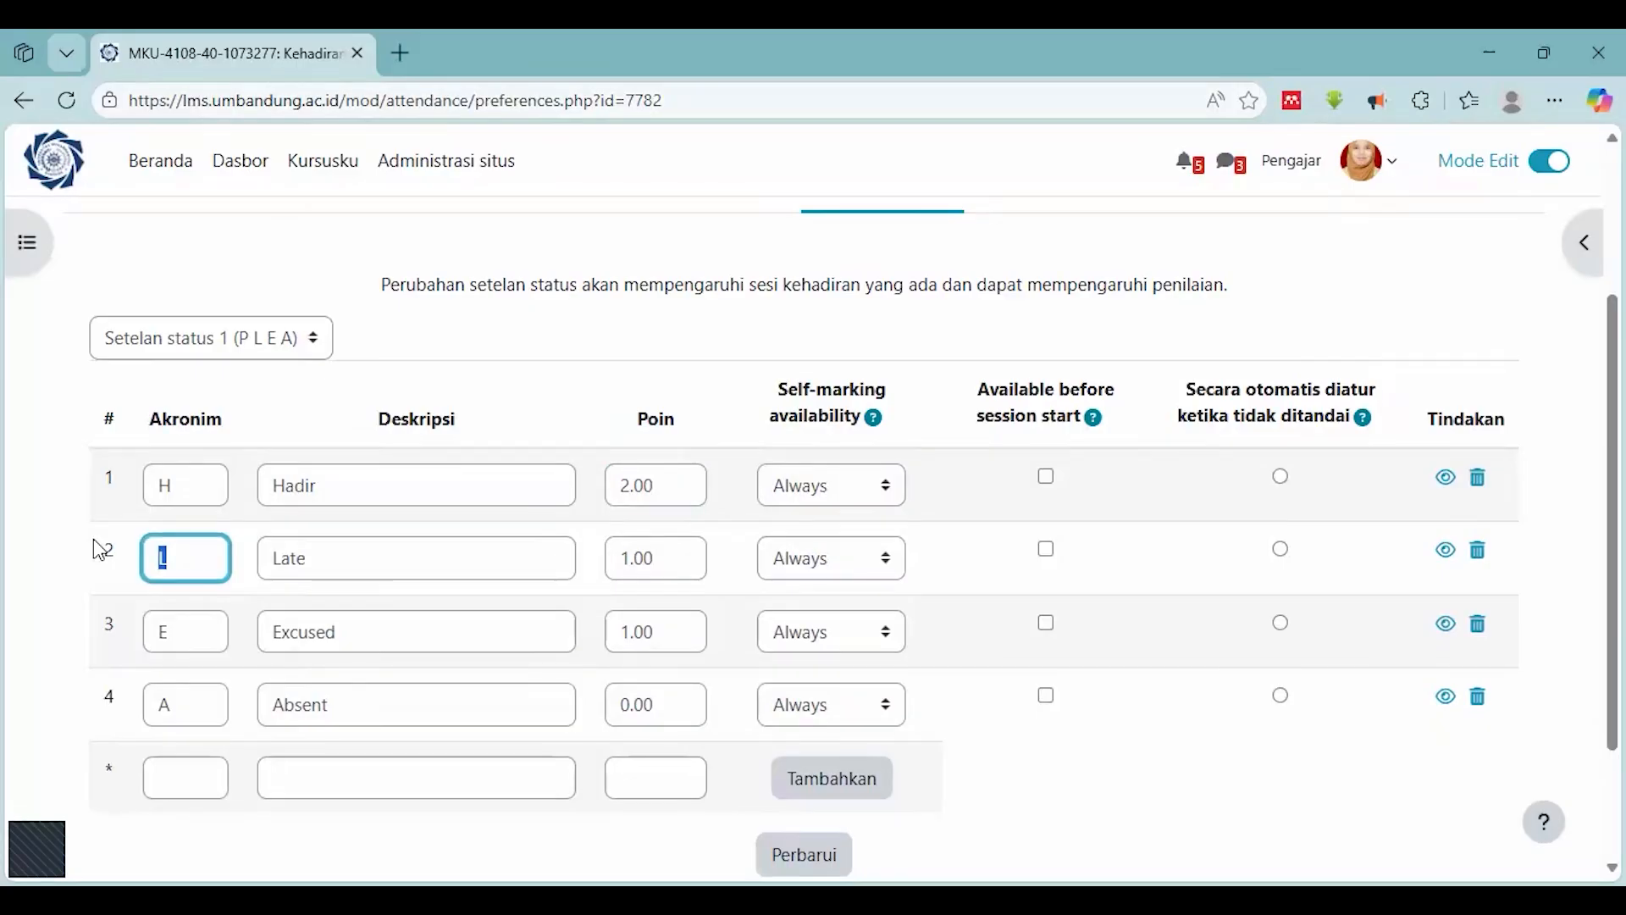
pyautogui.write('I')
pyautogui.press('Tab')
pyautogui.write('Ijin')
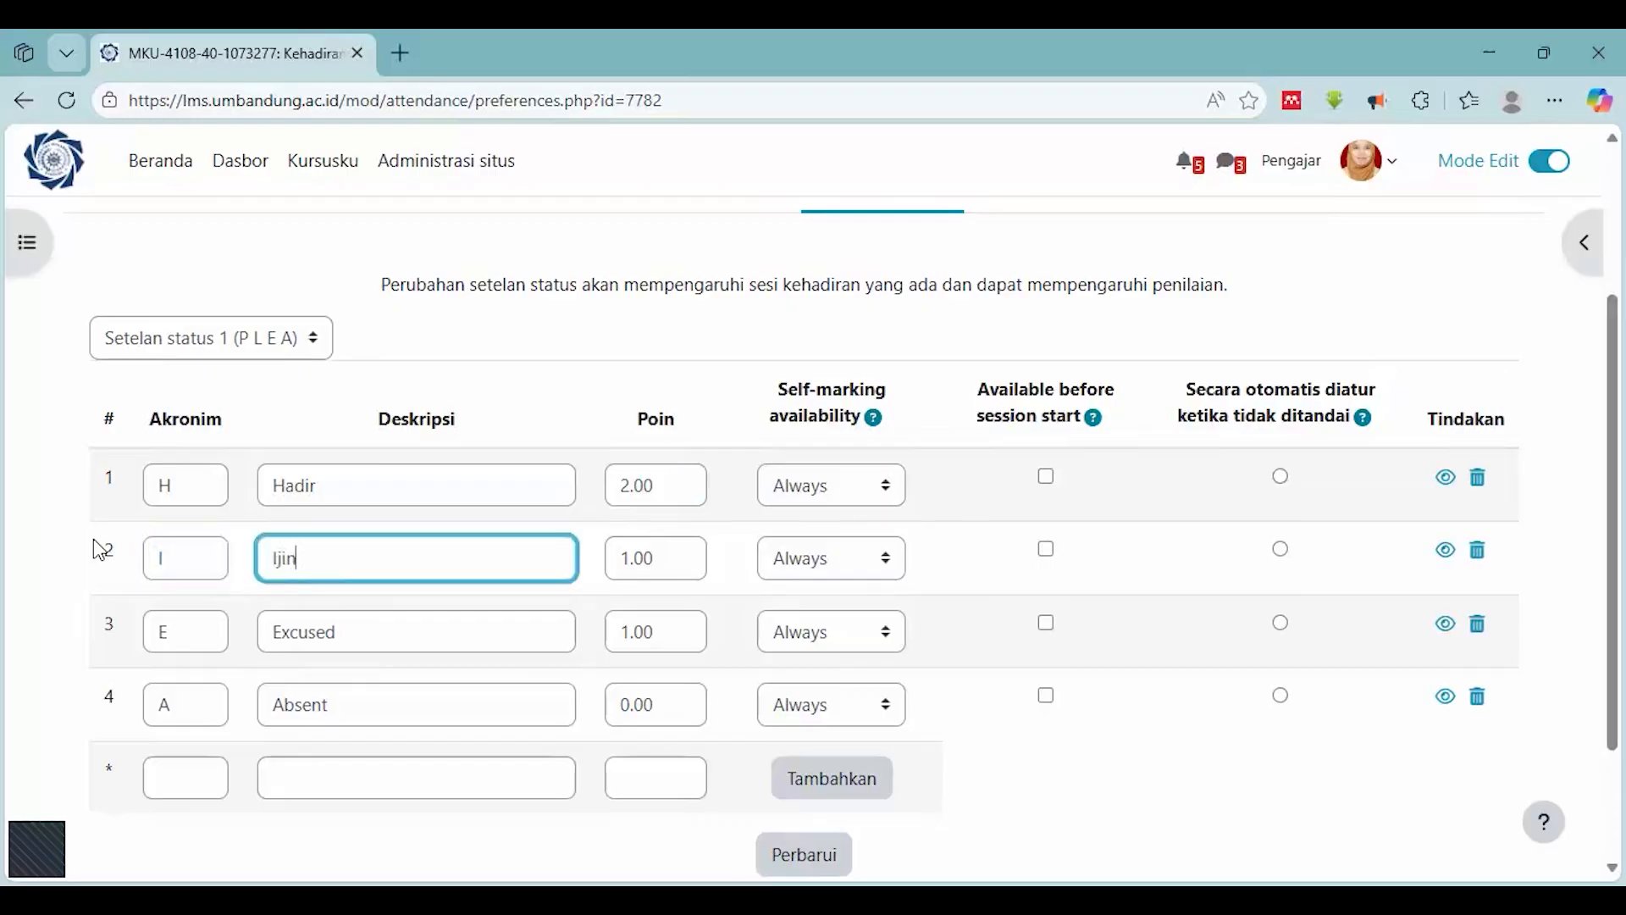
# Change the third attendance status to acronym S with the description Sakit
pyautogui.doubleClick(182, 631)
pyautogui.write('S')
pyautogui.press('Tab')
pyautogui.write('Sakit')
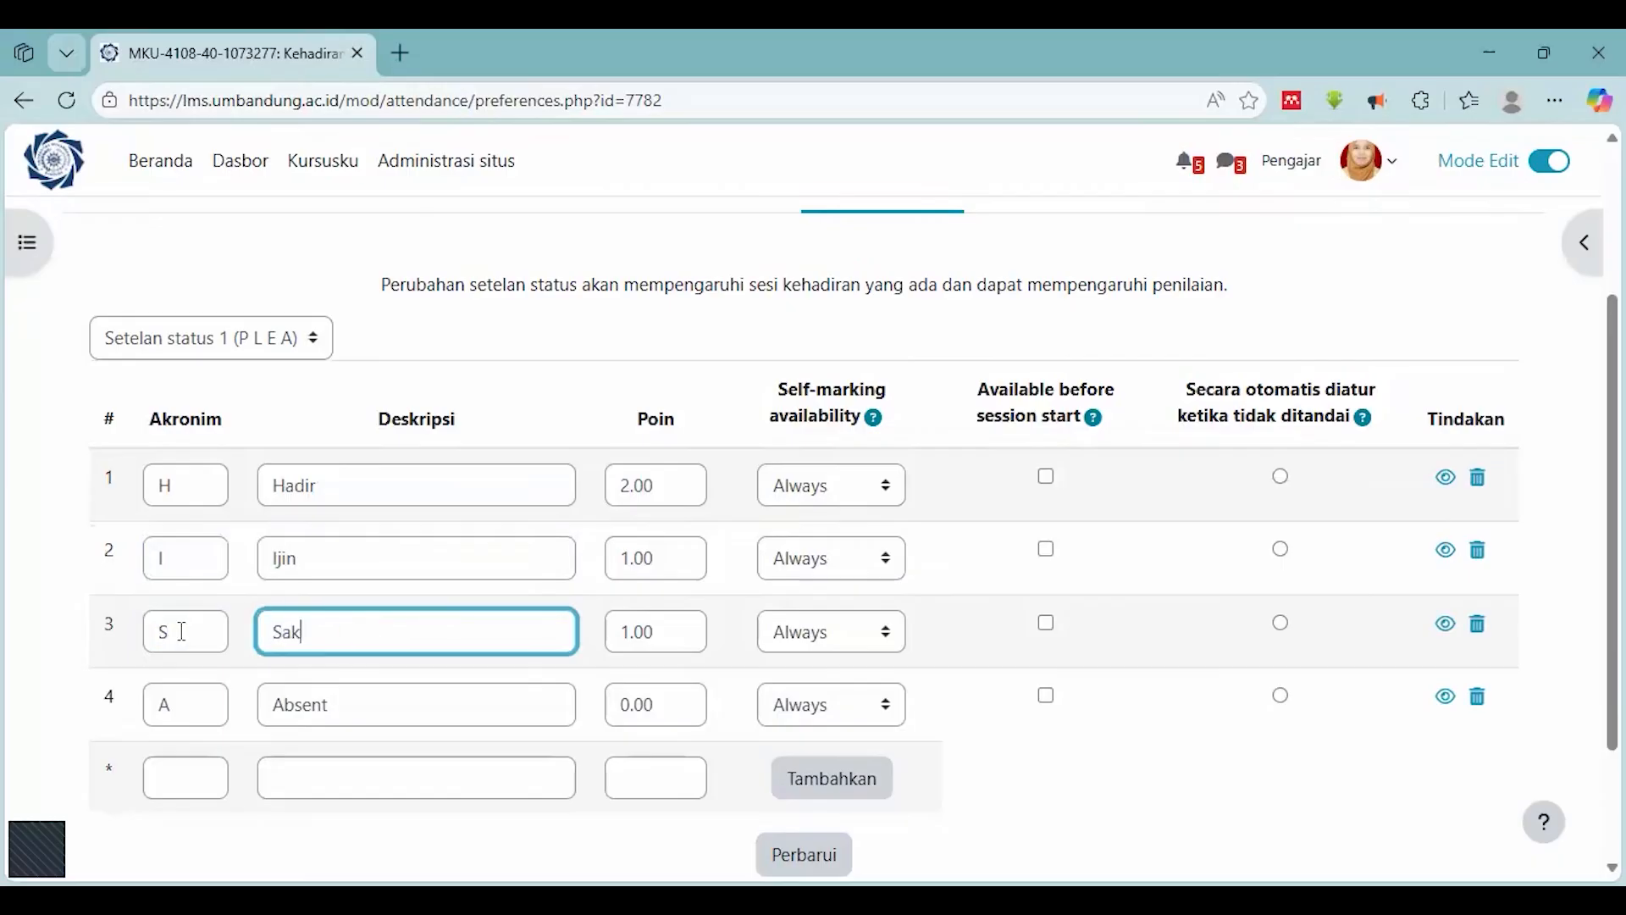
# Change the fourth status's description to Alpa and save the updated status set
pyautogui.click(410, 721)
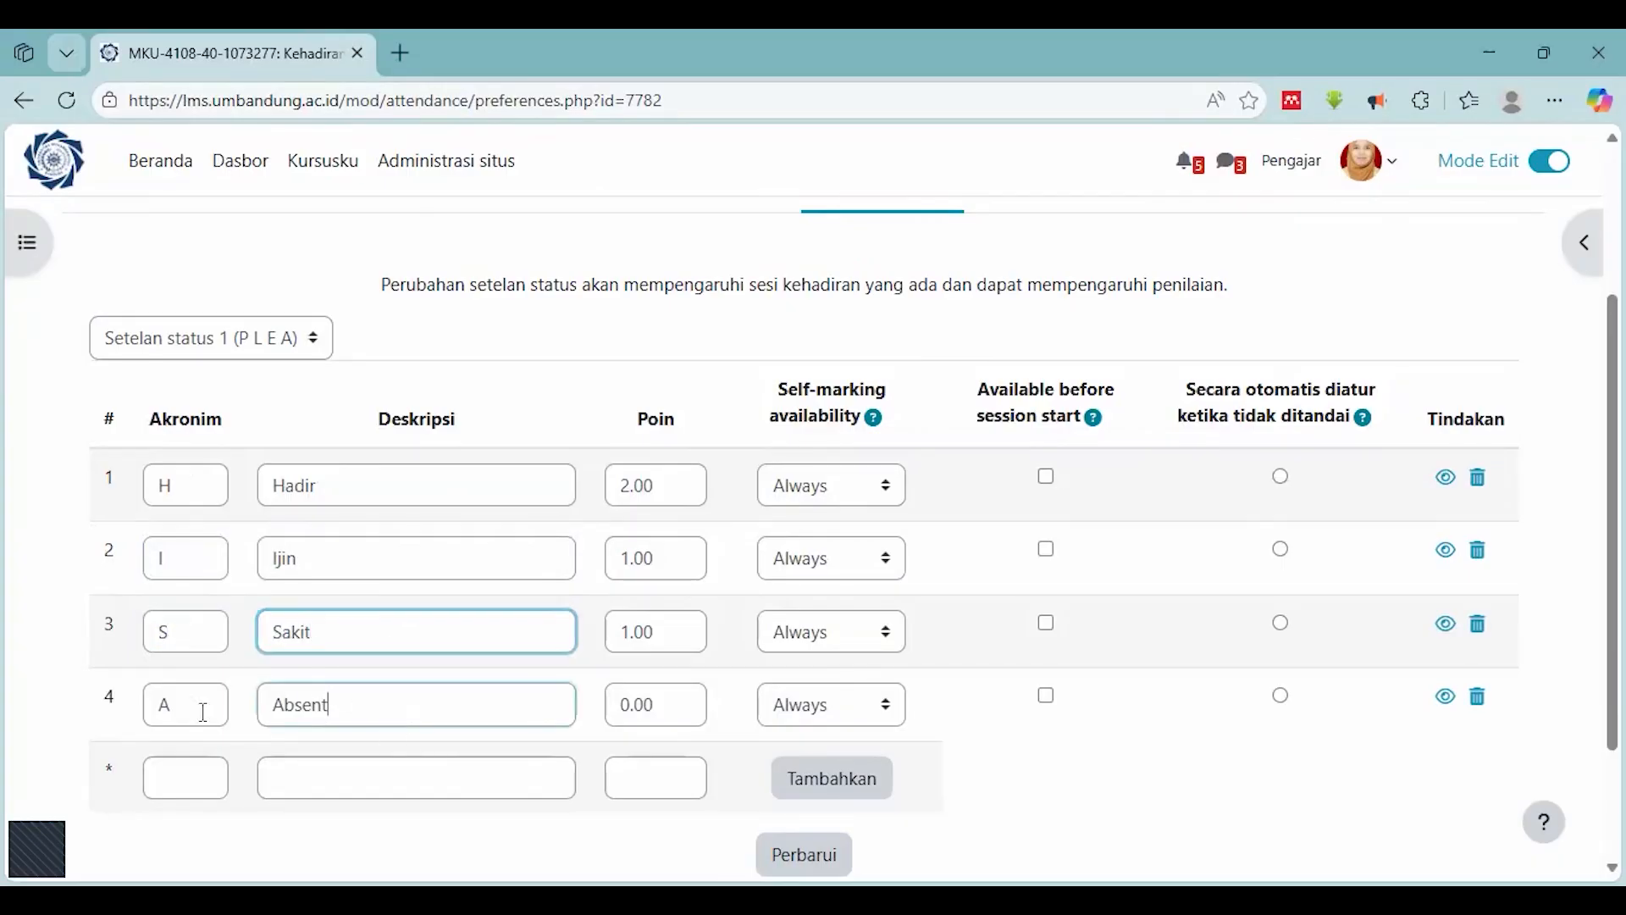
pyautogui.hotkey('ctrl', 'a')
pyautogui.write('Alp')
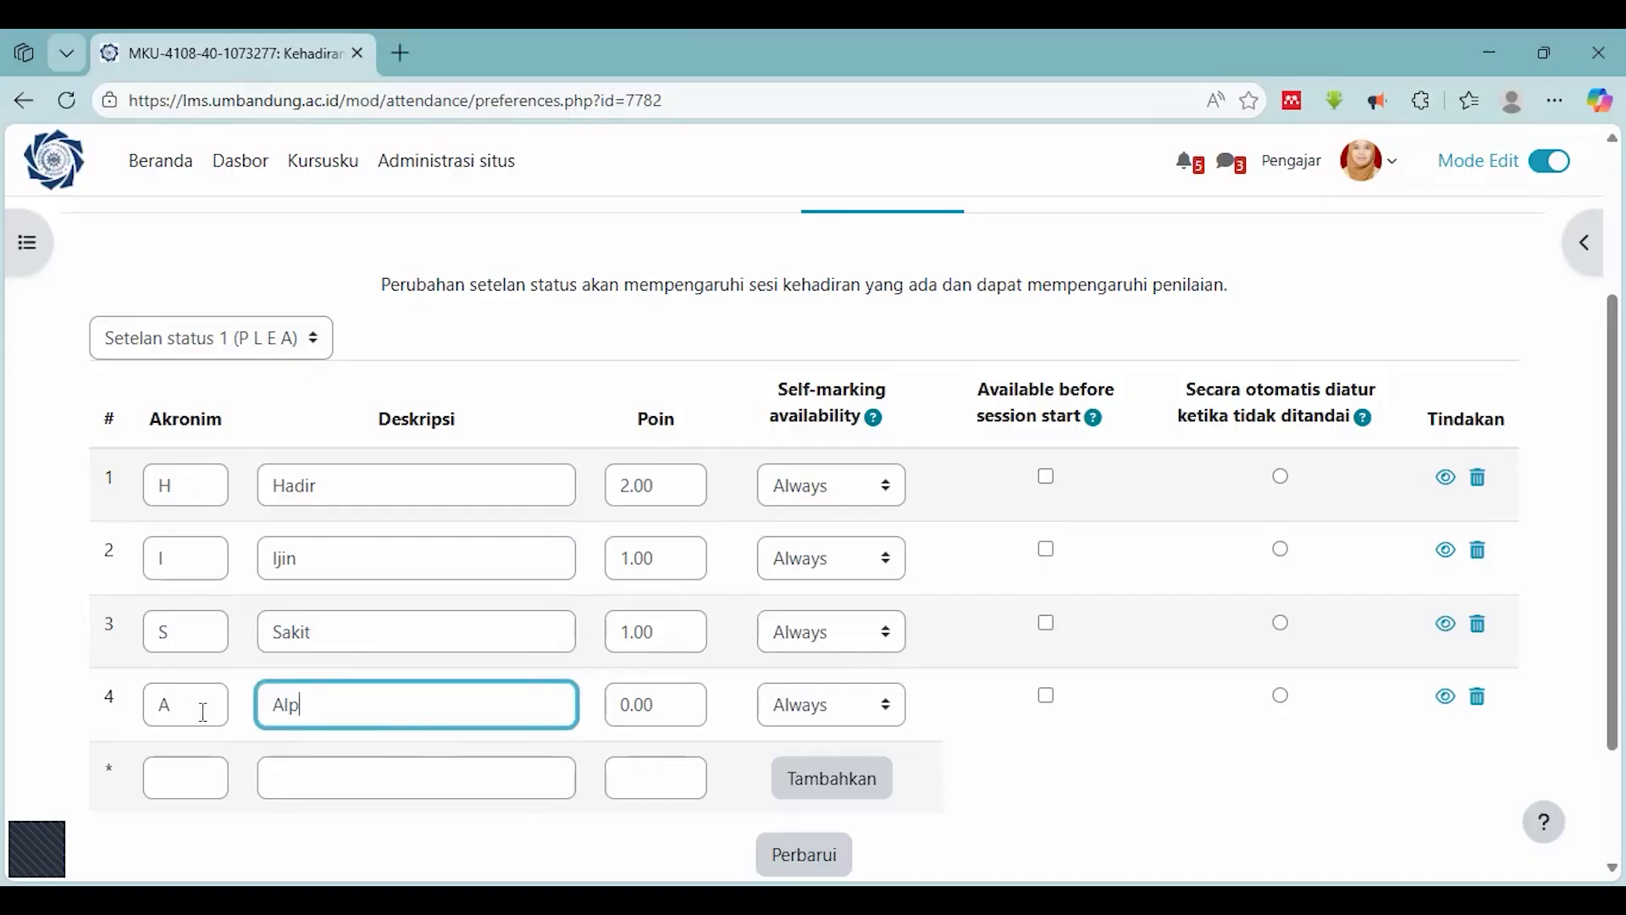
pyautogui.scroll(-2, 437, 551)
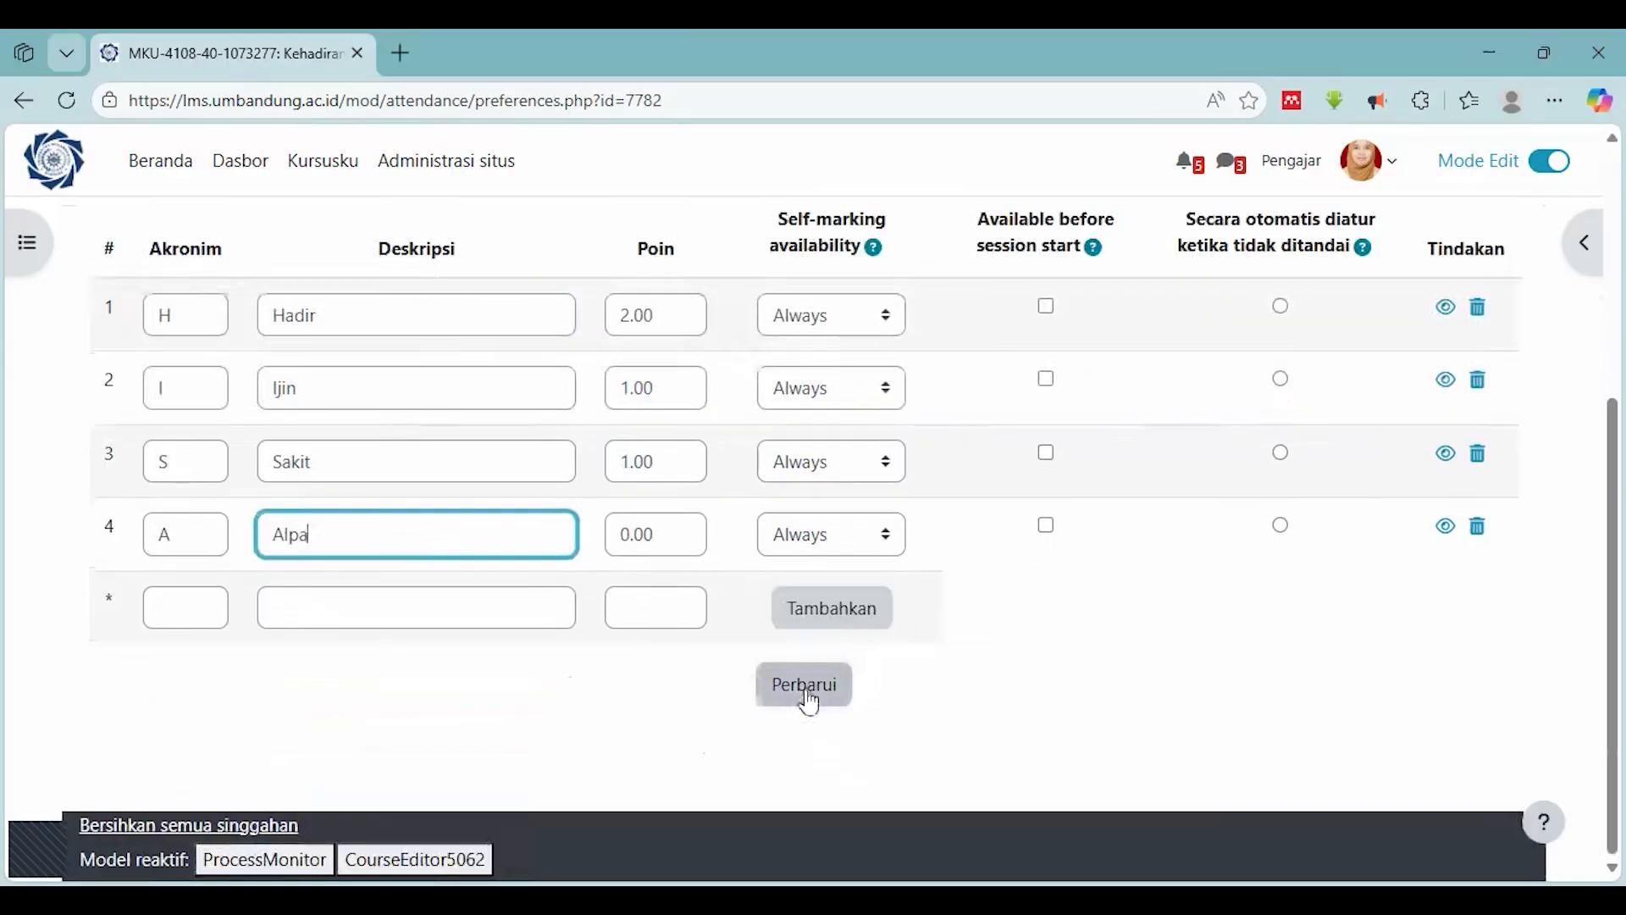
pyautogui.click(807, 698)
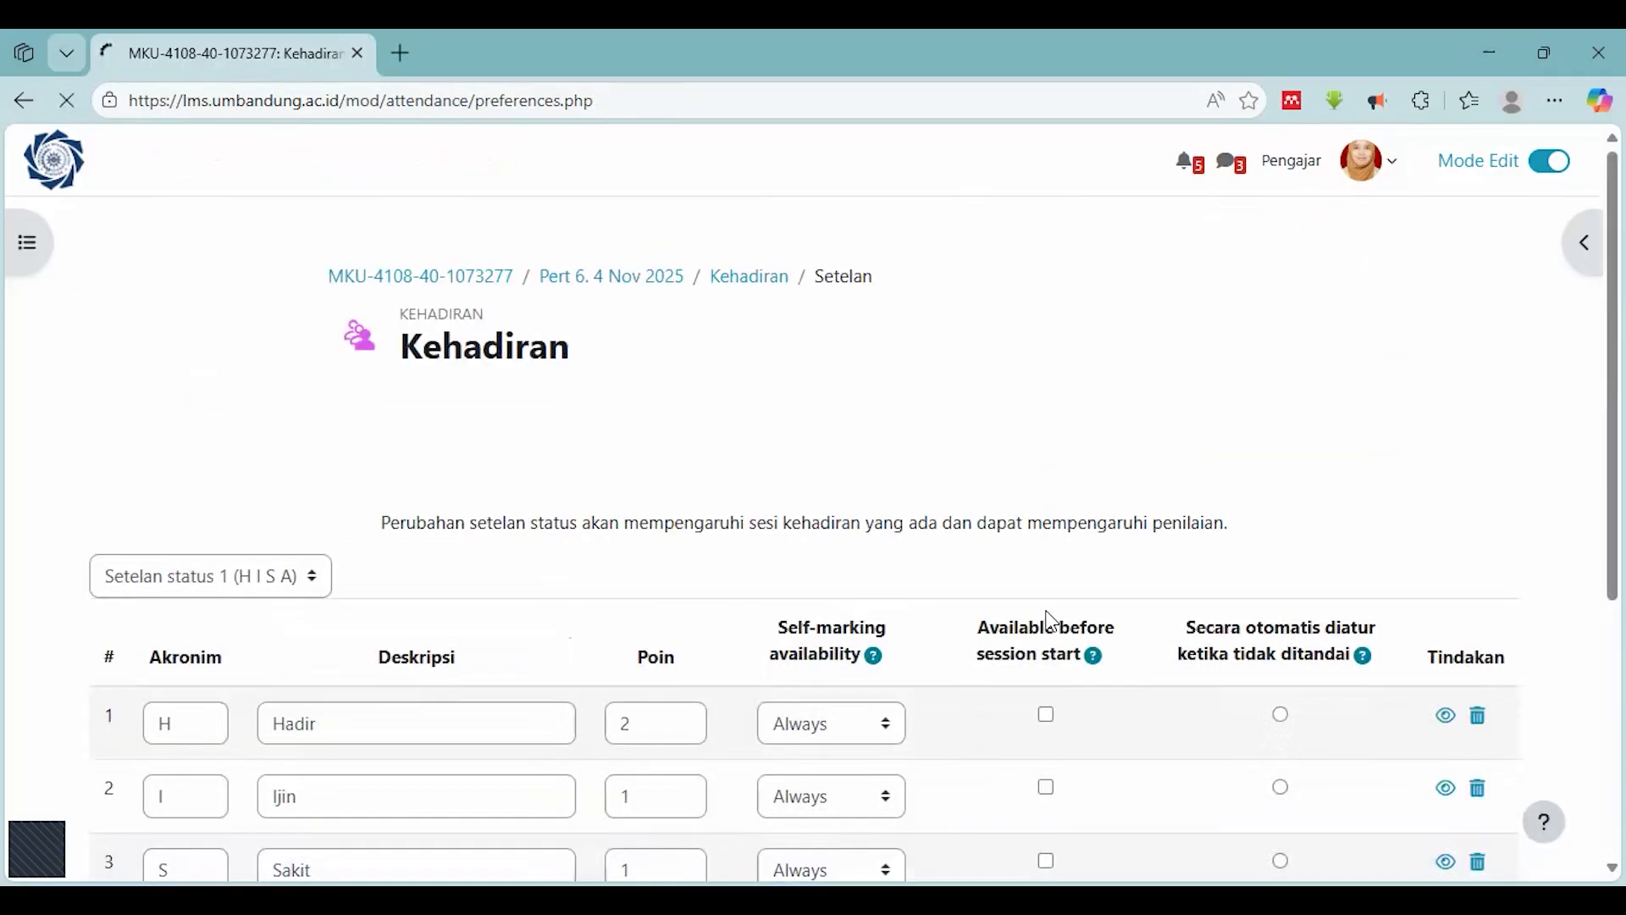
# Return to the session list and open attendance taking for the 4 November 2025 session
pyautogui.scroll(-4, 1048, 616)
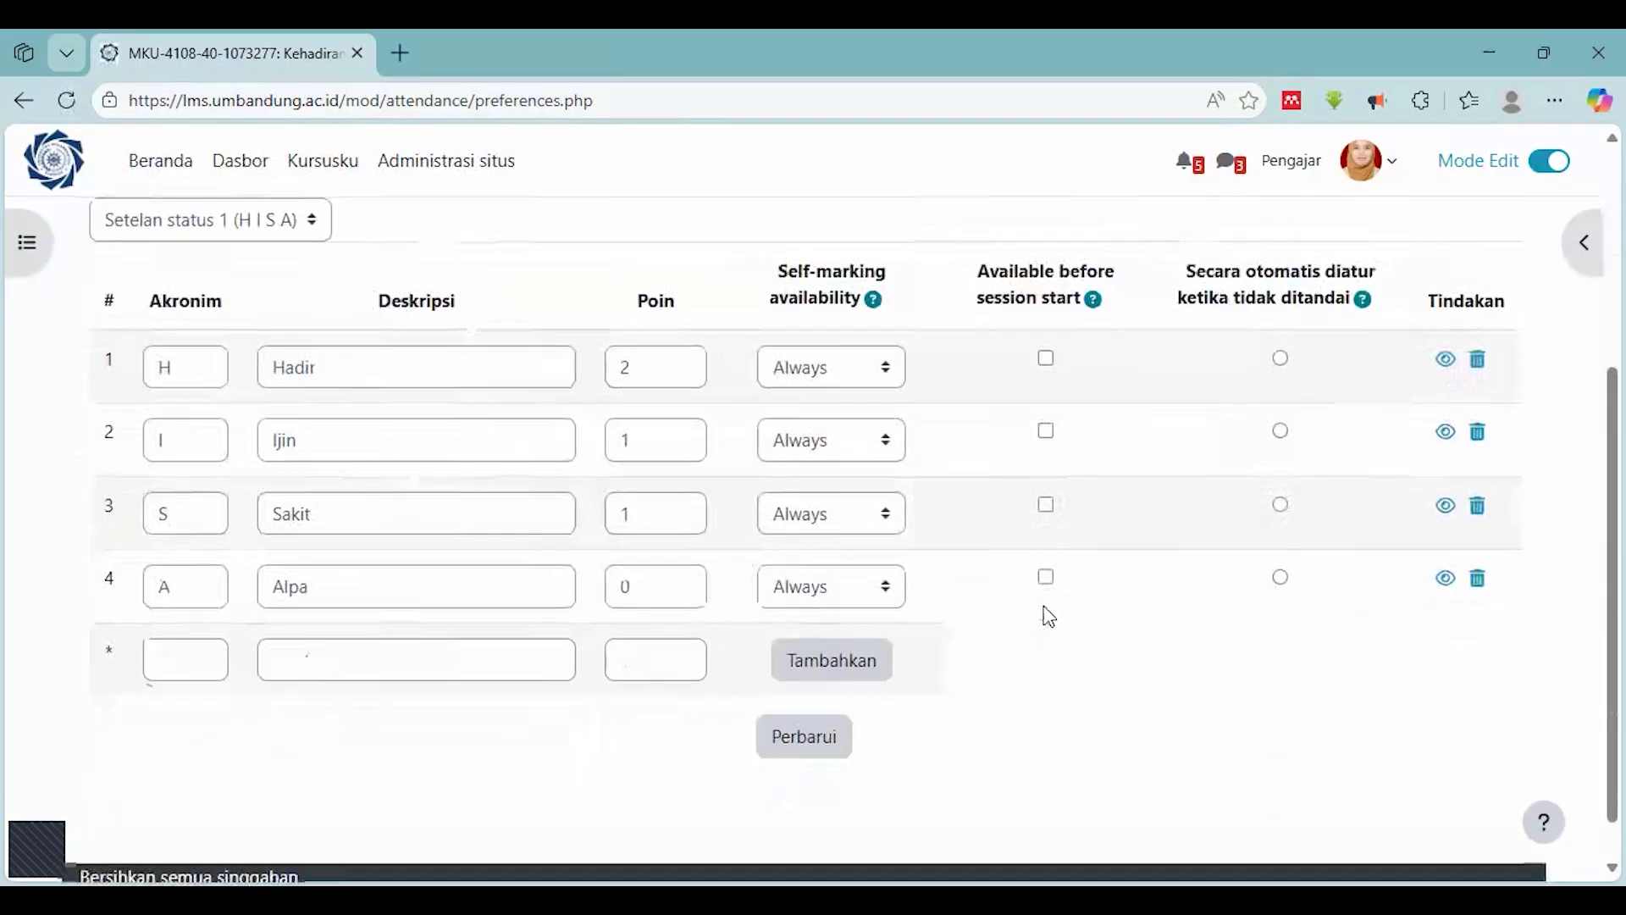
pyautogui.scroll(4, 1048, 616)
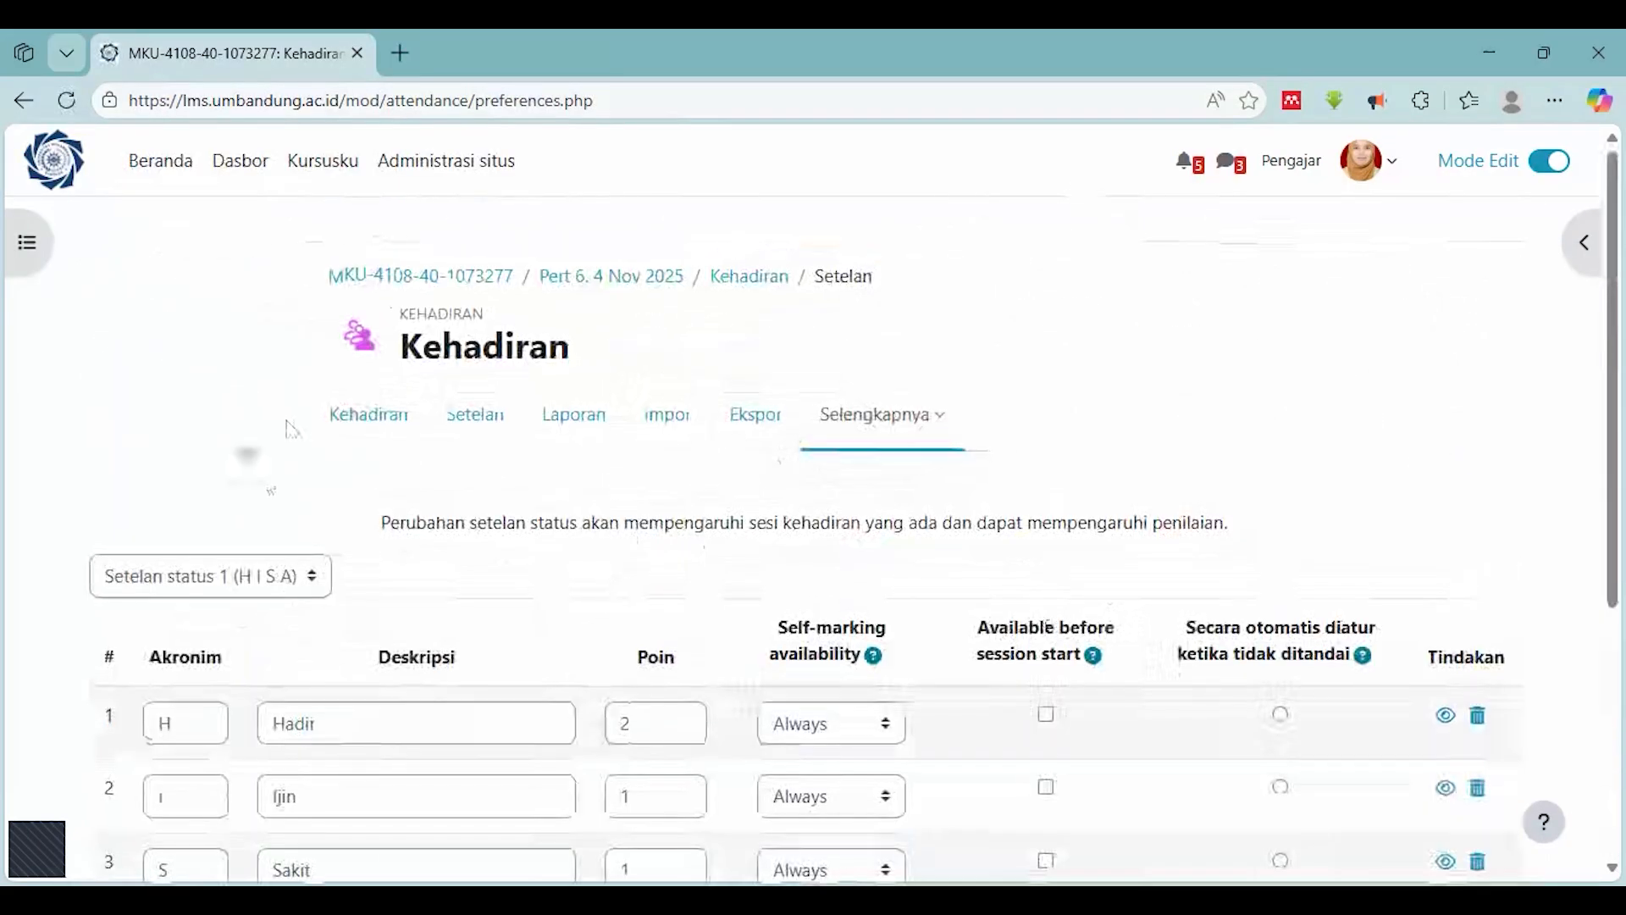
pyautogui.click(364, 420)
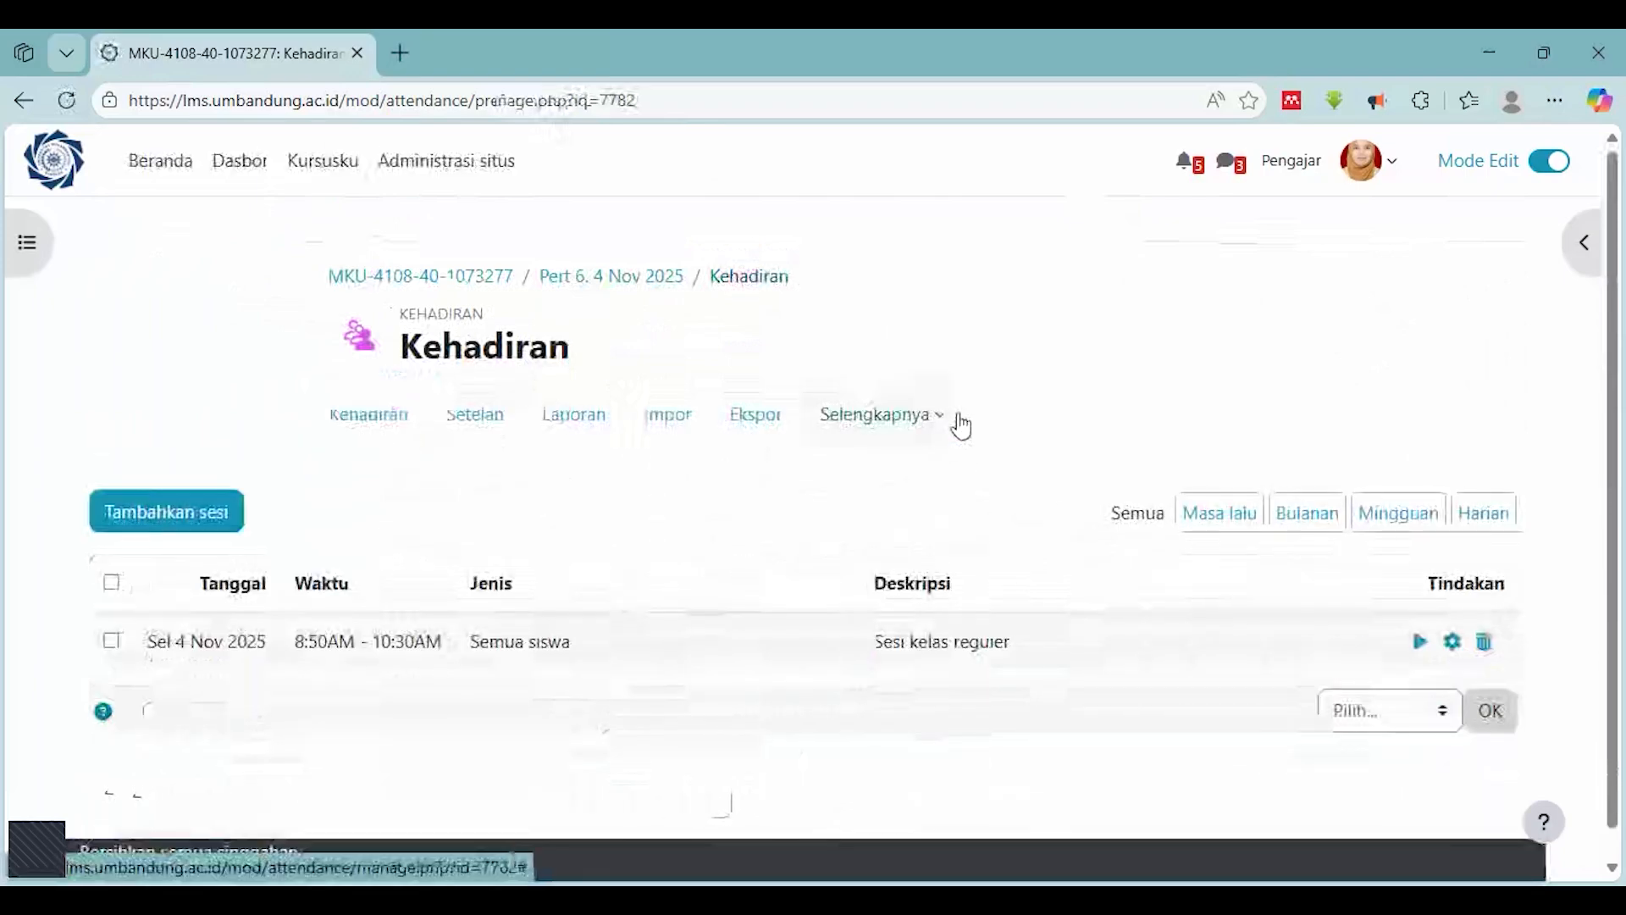
pyautogui.click(1418, 614)
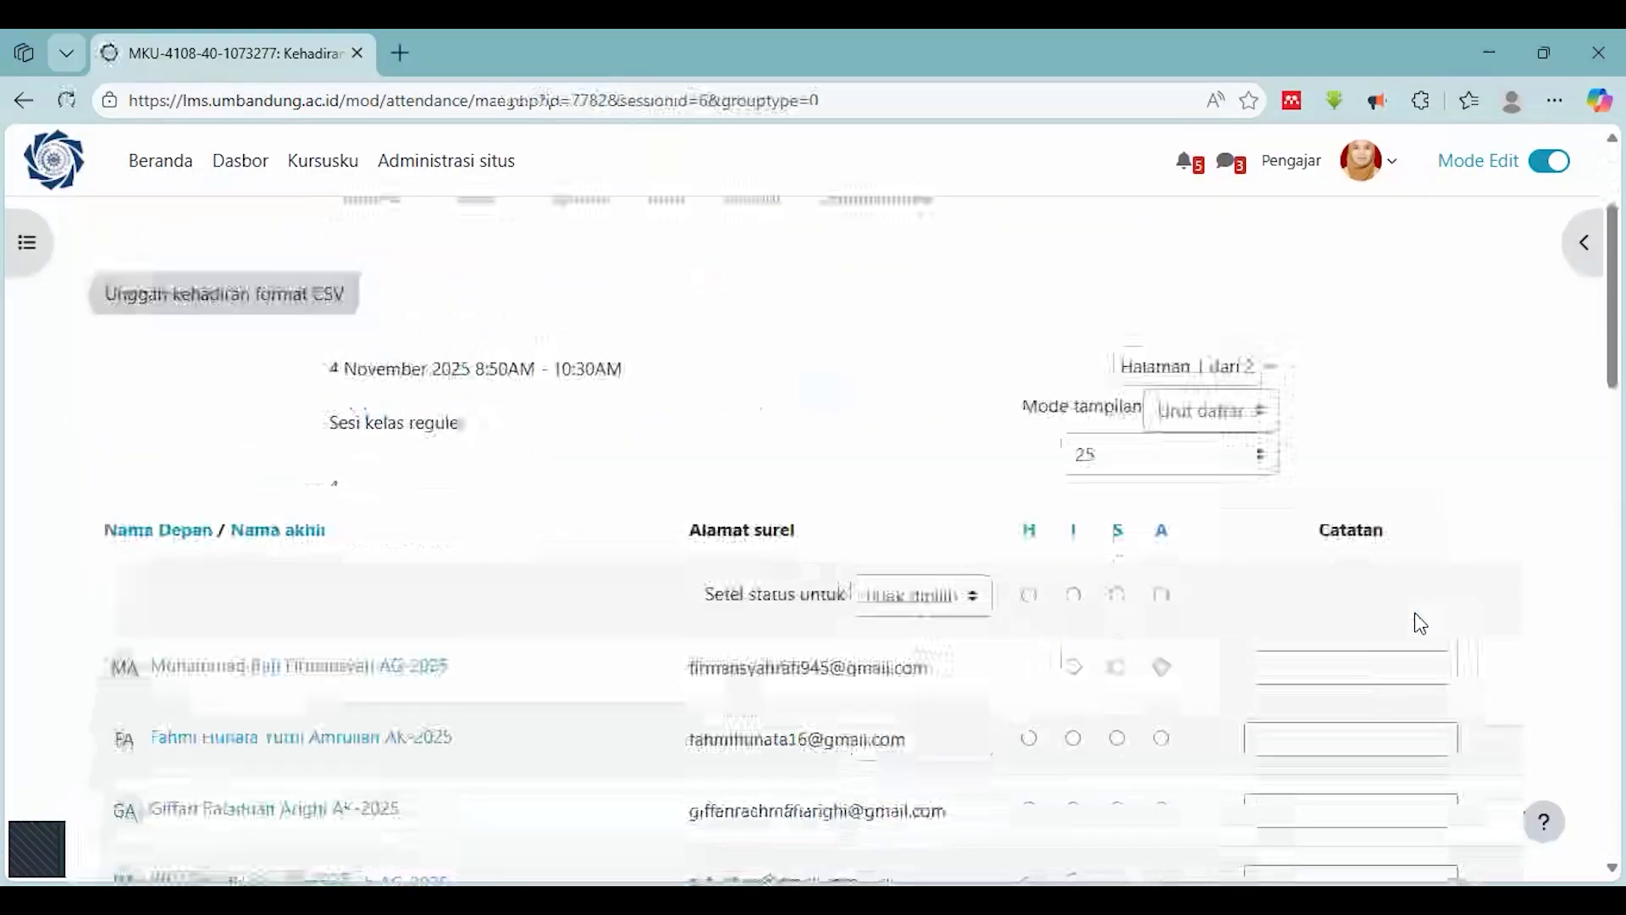
# Save the first page of the attendance list without marking any student and look through the students on the second page
pyautogui.scroll(-3, 1415, 612)
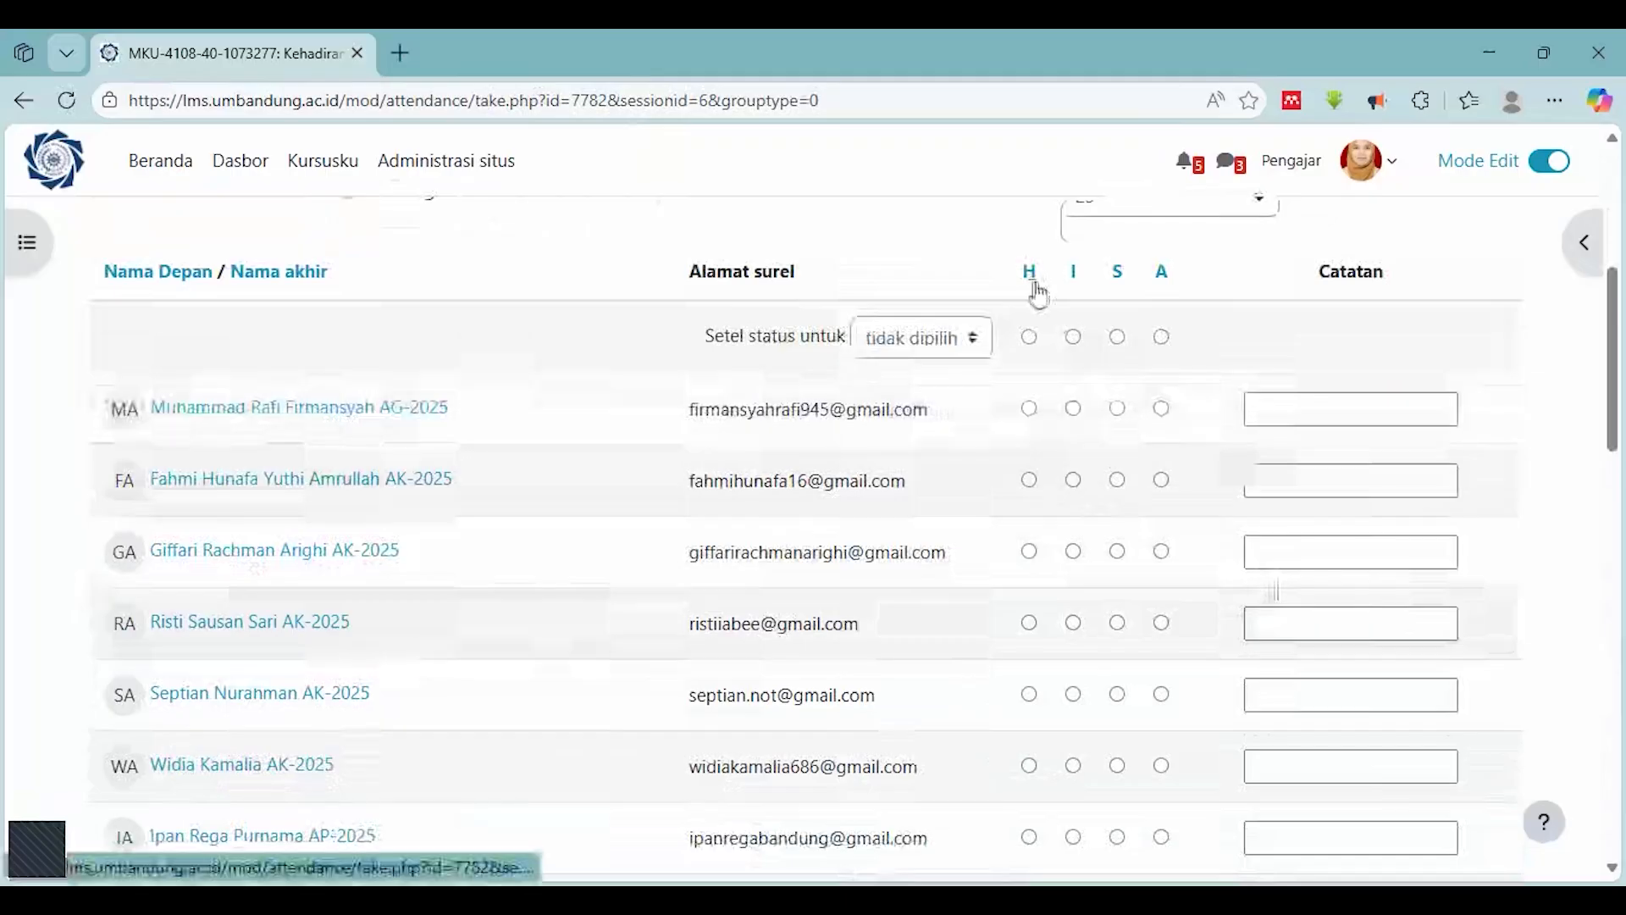
pyautogui.scroll(-7, 444, 714)
pyautogui.scroll(-10, 444, 714)
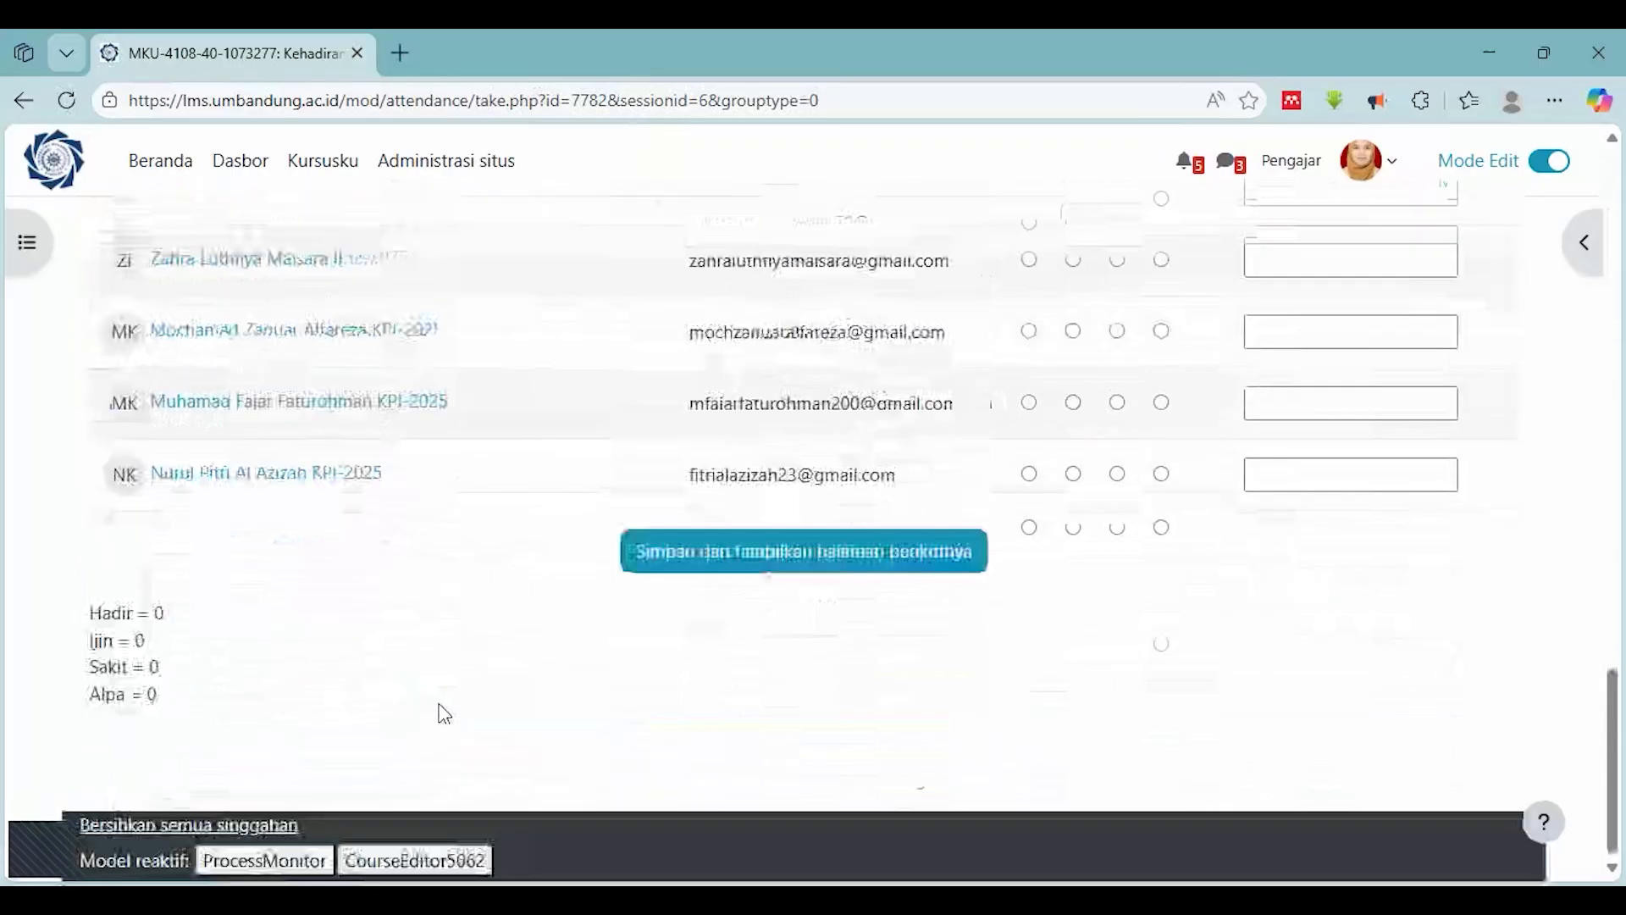
pyautogui.scroll(20, 1028, 432)
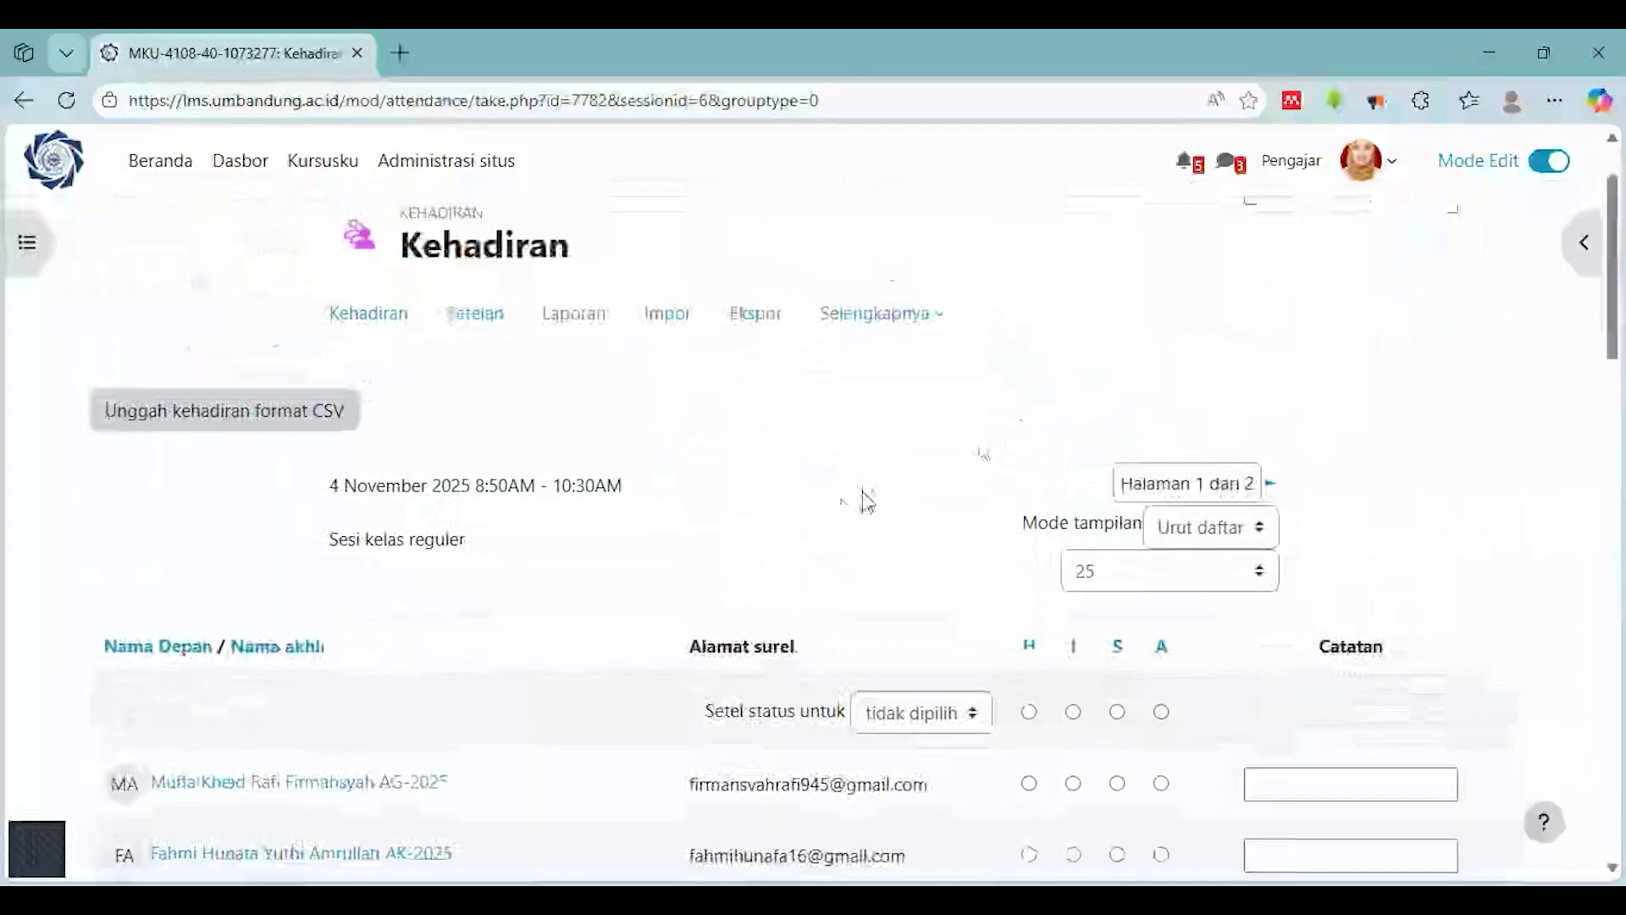
pyautogui.scroll(-4, 836, 498)
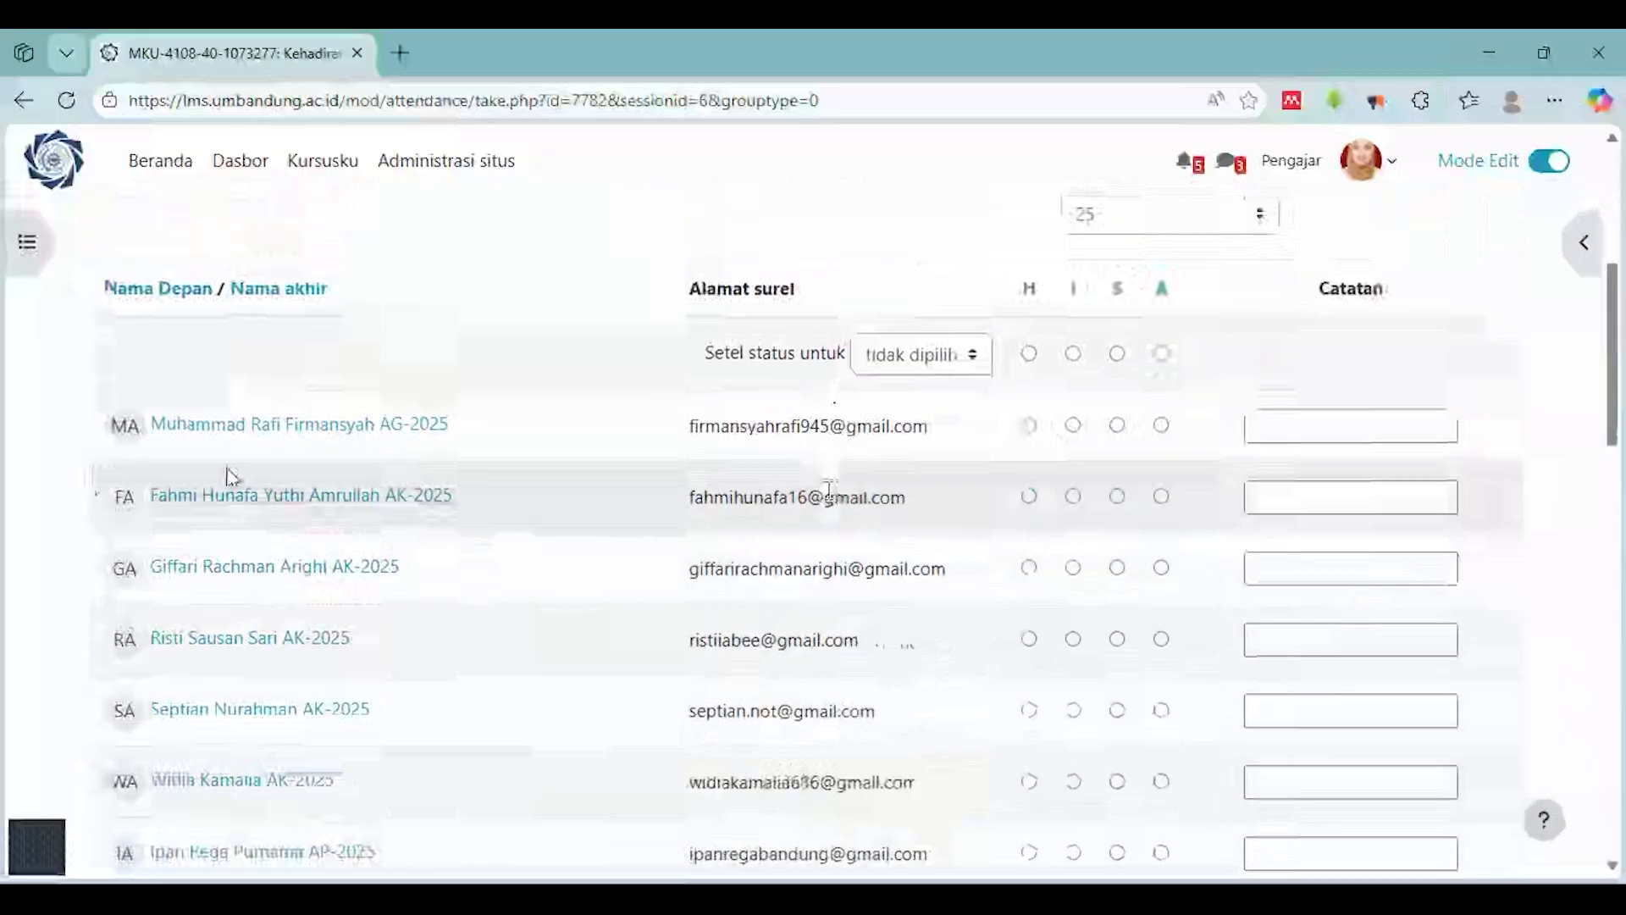
pyautogui.scroll(-10, 728, 428)
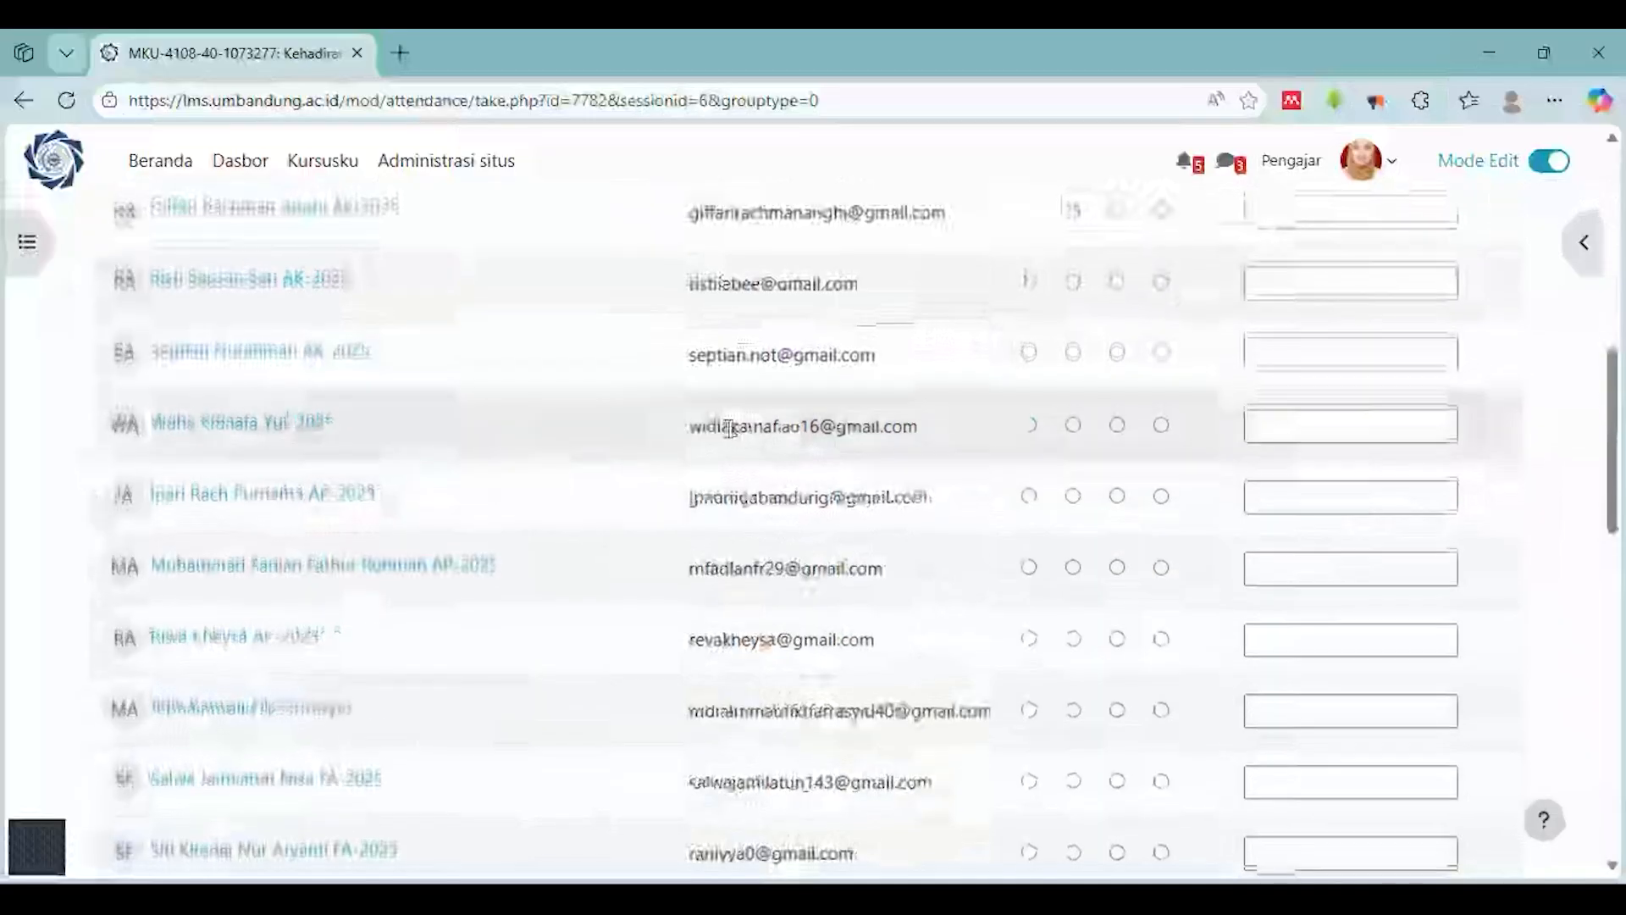
pyautogui.scroll(-6, 728, 428)
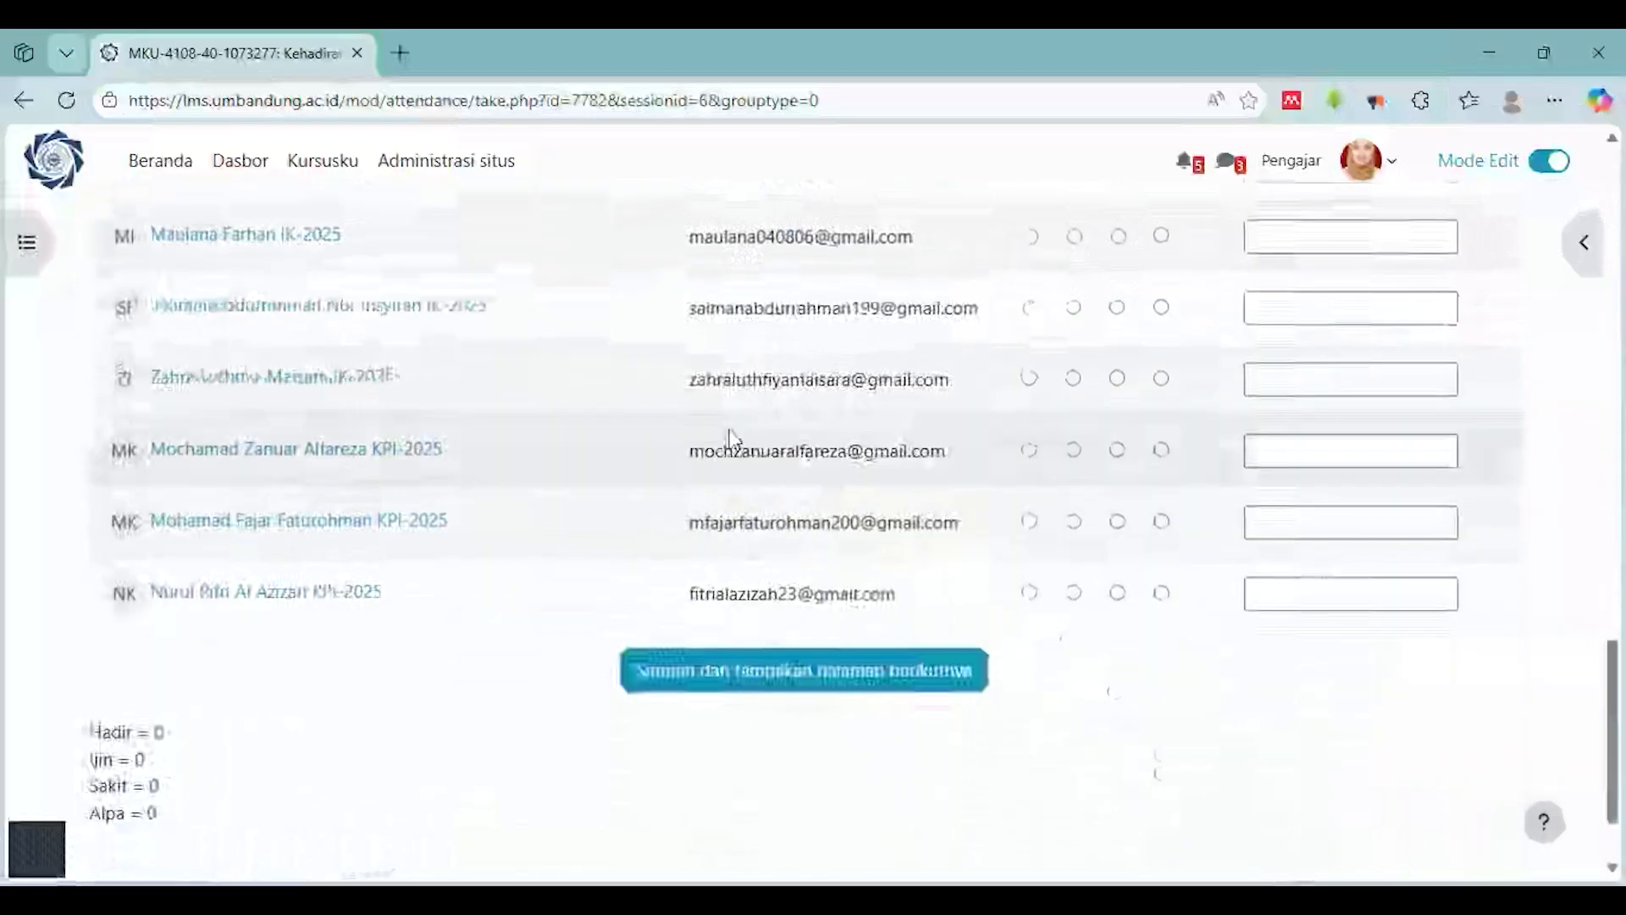
pyautogui.click(898, 669)
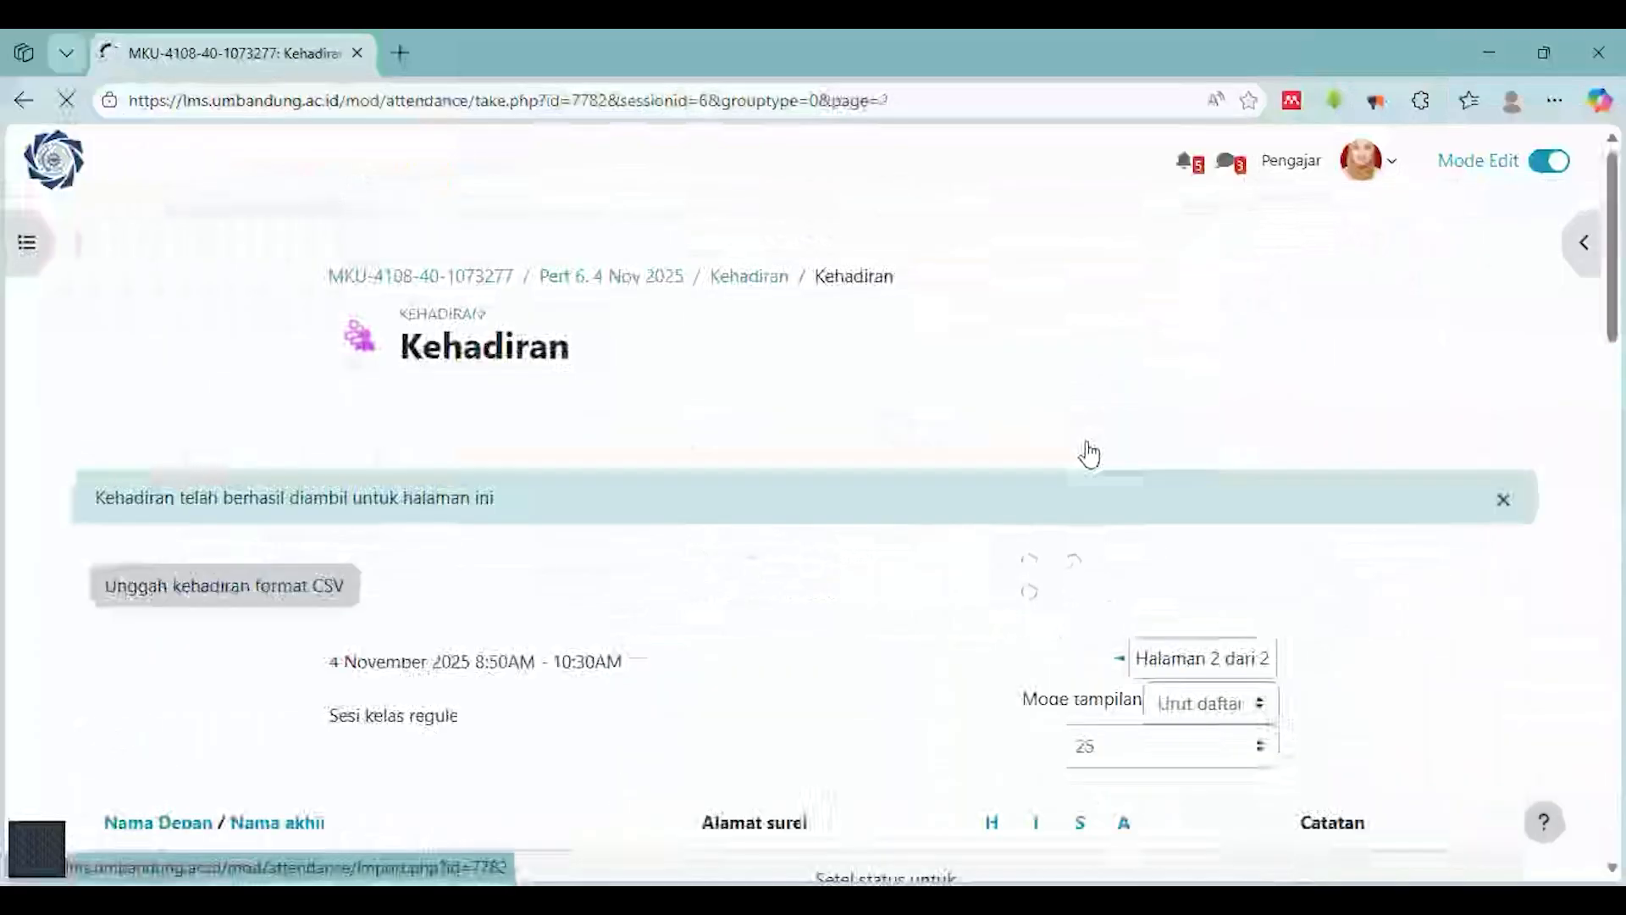
pyautogui.scroll(-4, 1087, 450)
pyautogui.scroll(-4, 1086, 451)
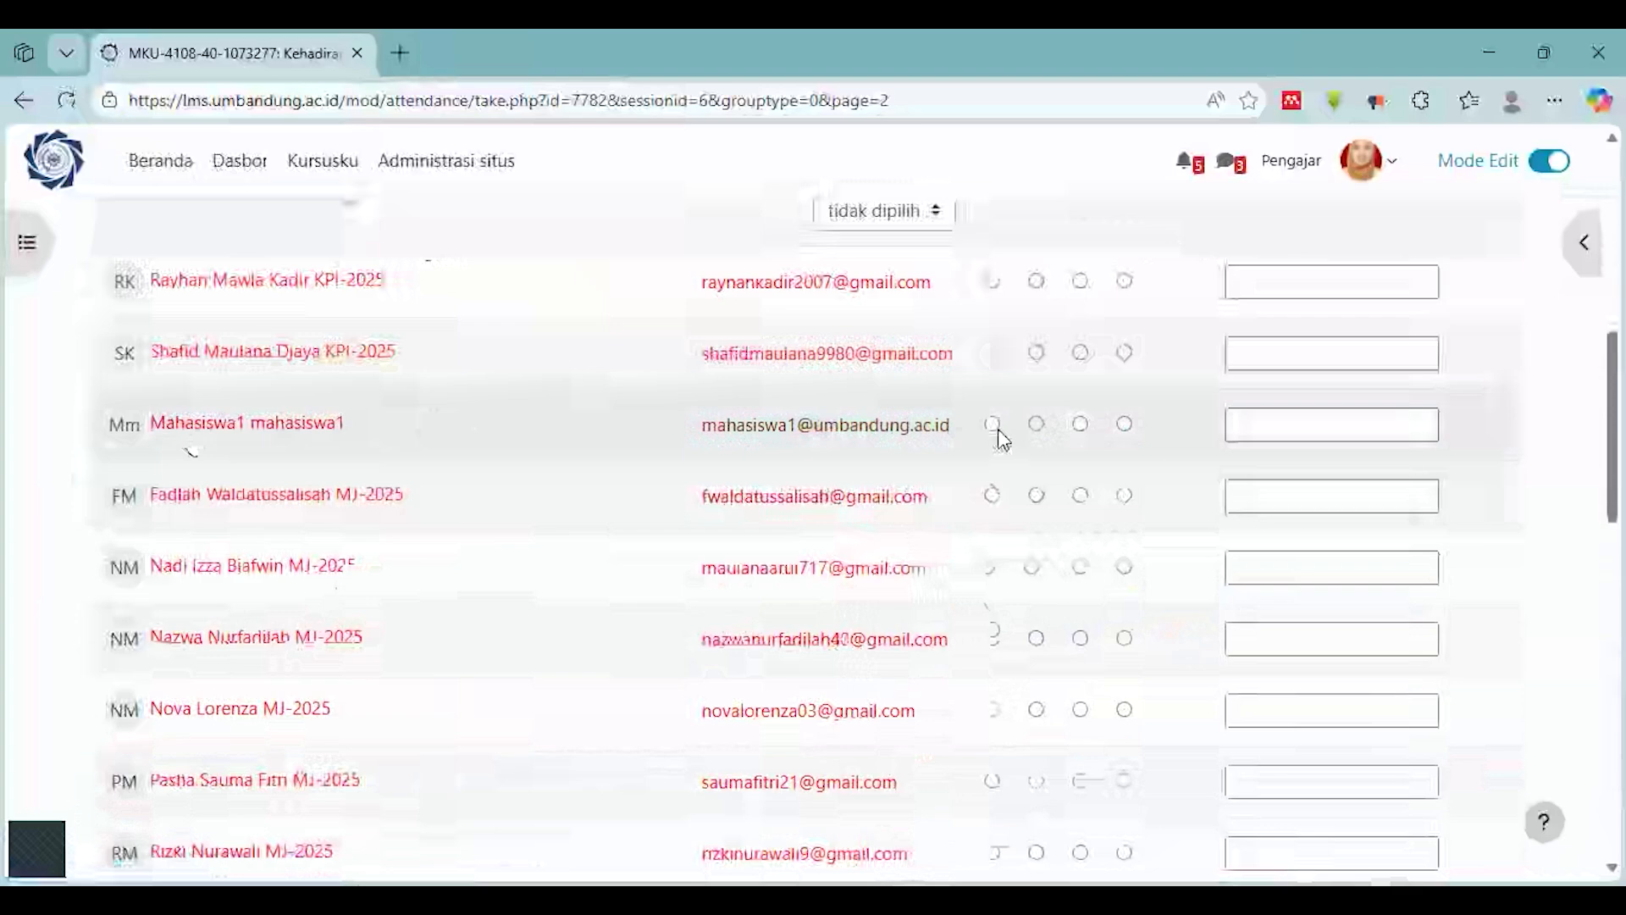
# Mark the third listed student on the second attendance page as present (H) and save the attendance
pyautogui.scroll(1, 1008, 475)
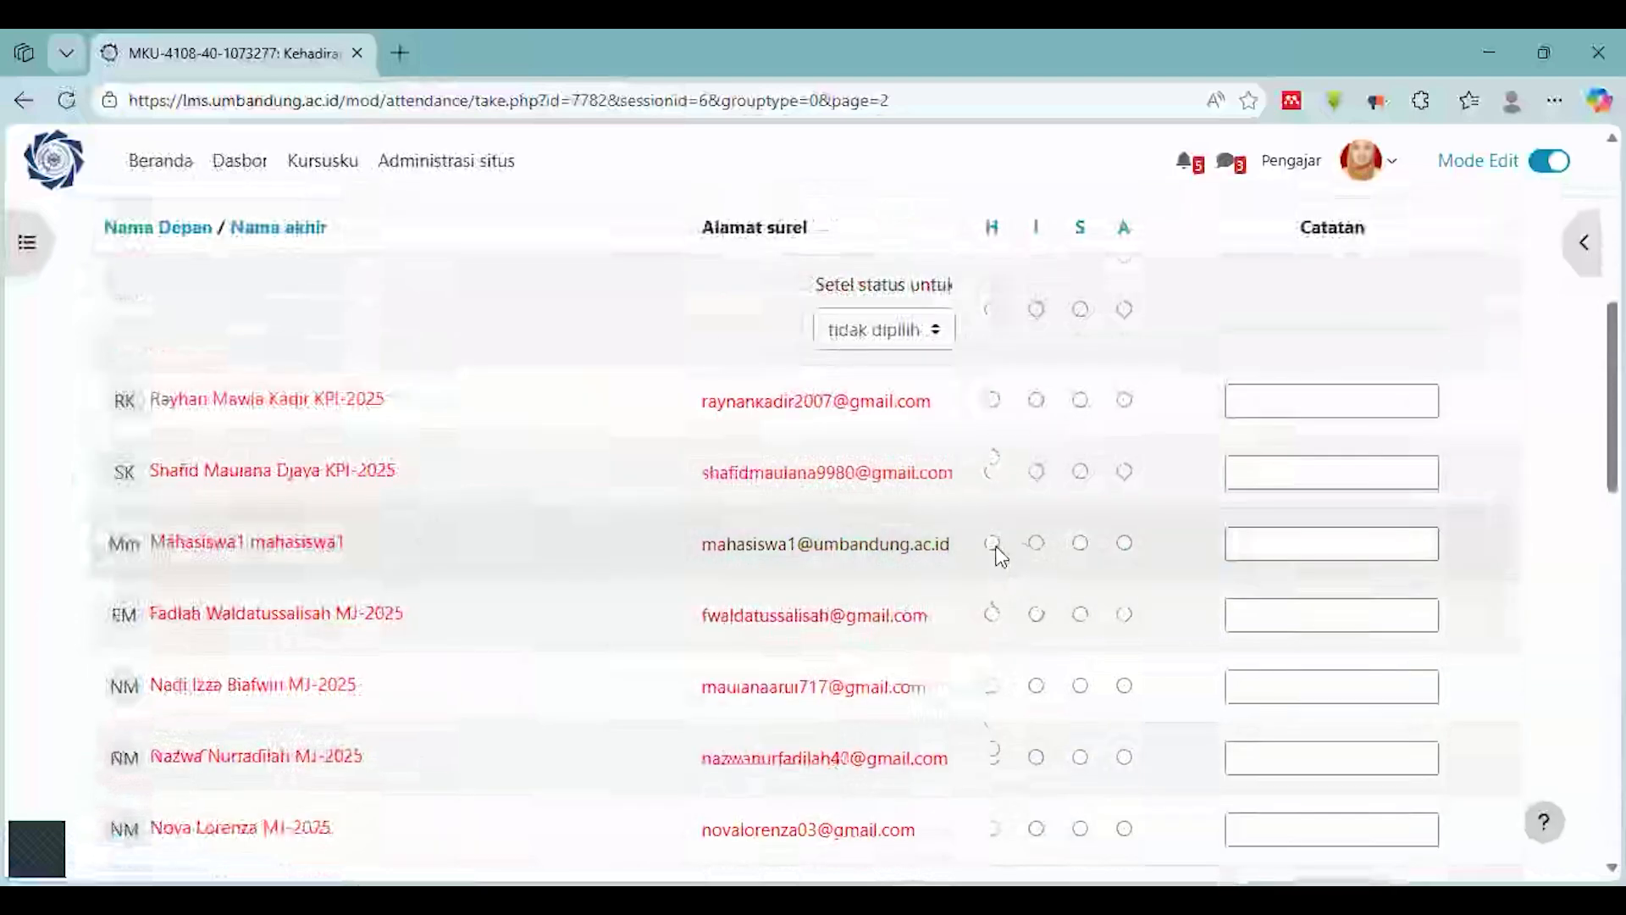
pyautogui.click(993, 542)
pyautogui.scroll(-1, 813, 415)
pyautogui.scroll(-10, 784, 398)
pyautogui.click(817, 559)
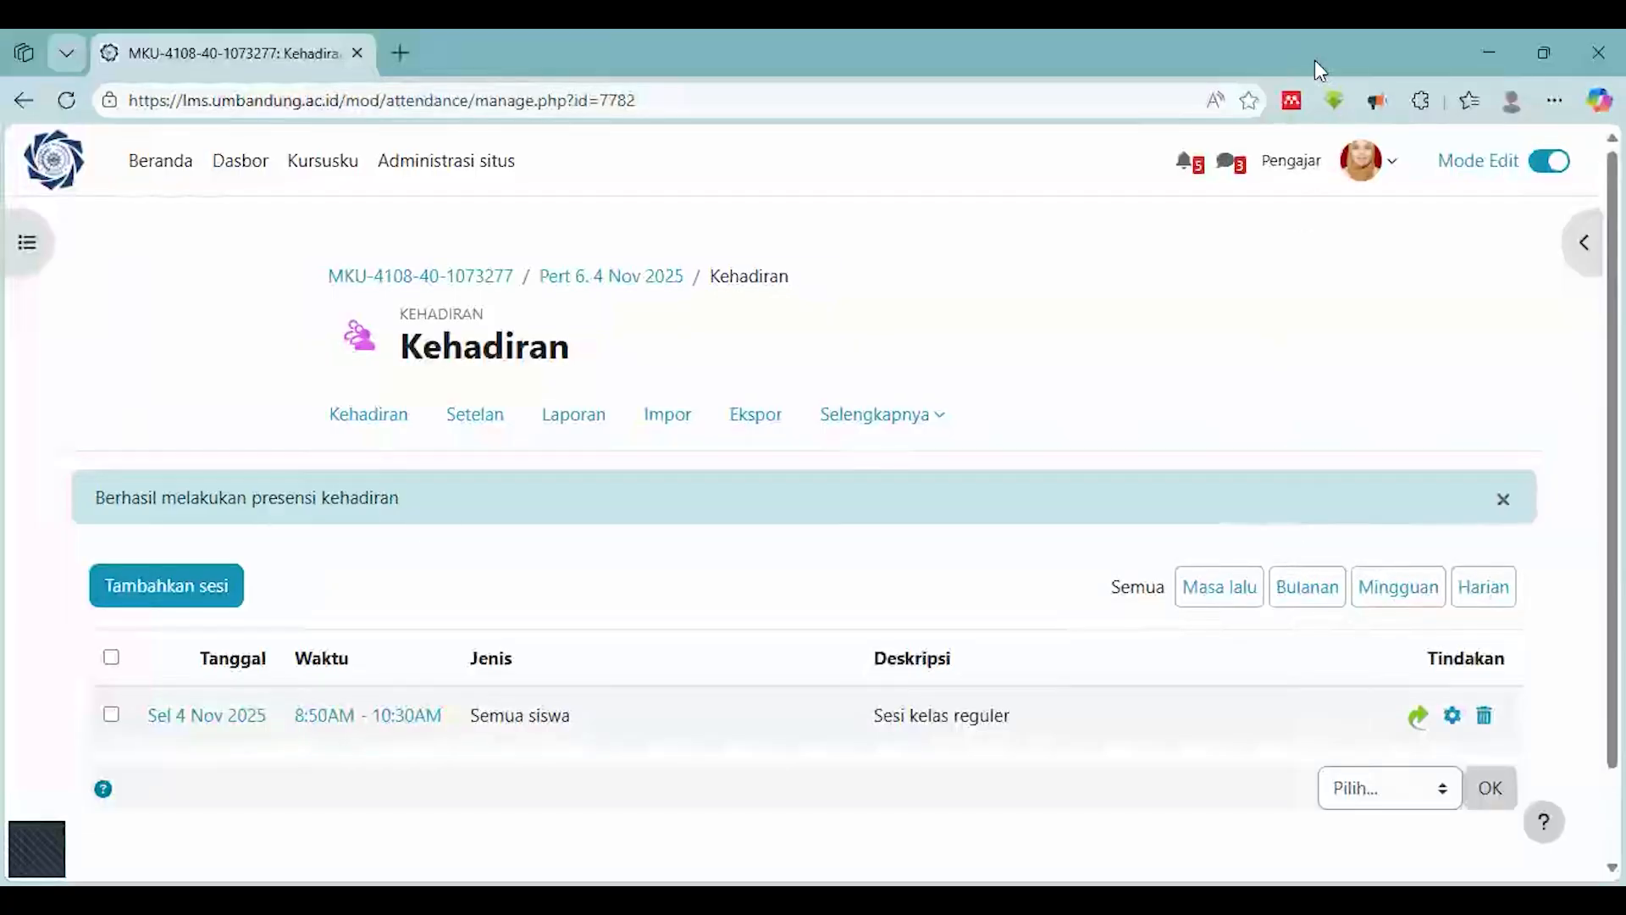
# Switch to the student account's browser window, reload the Teknologi Informasi course page and open Kehadiran under Pert 6
pyautogui.click(1332, 97)
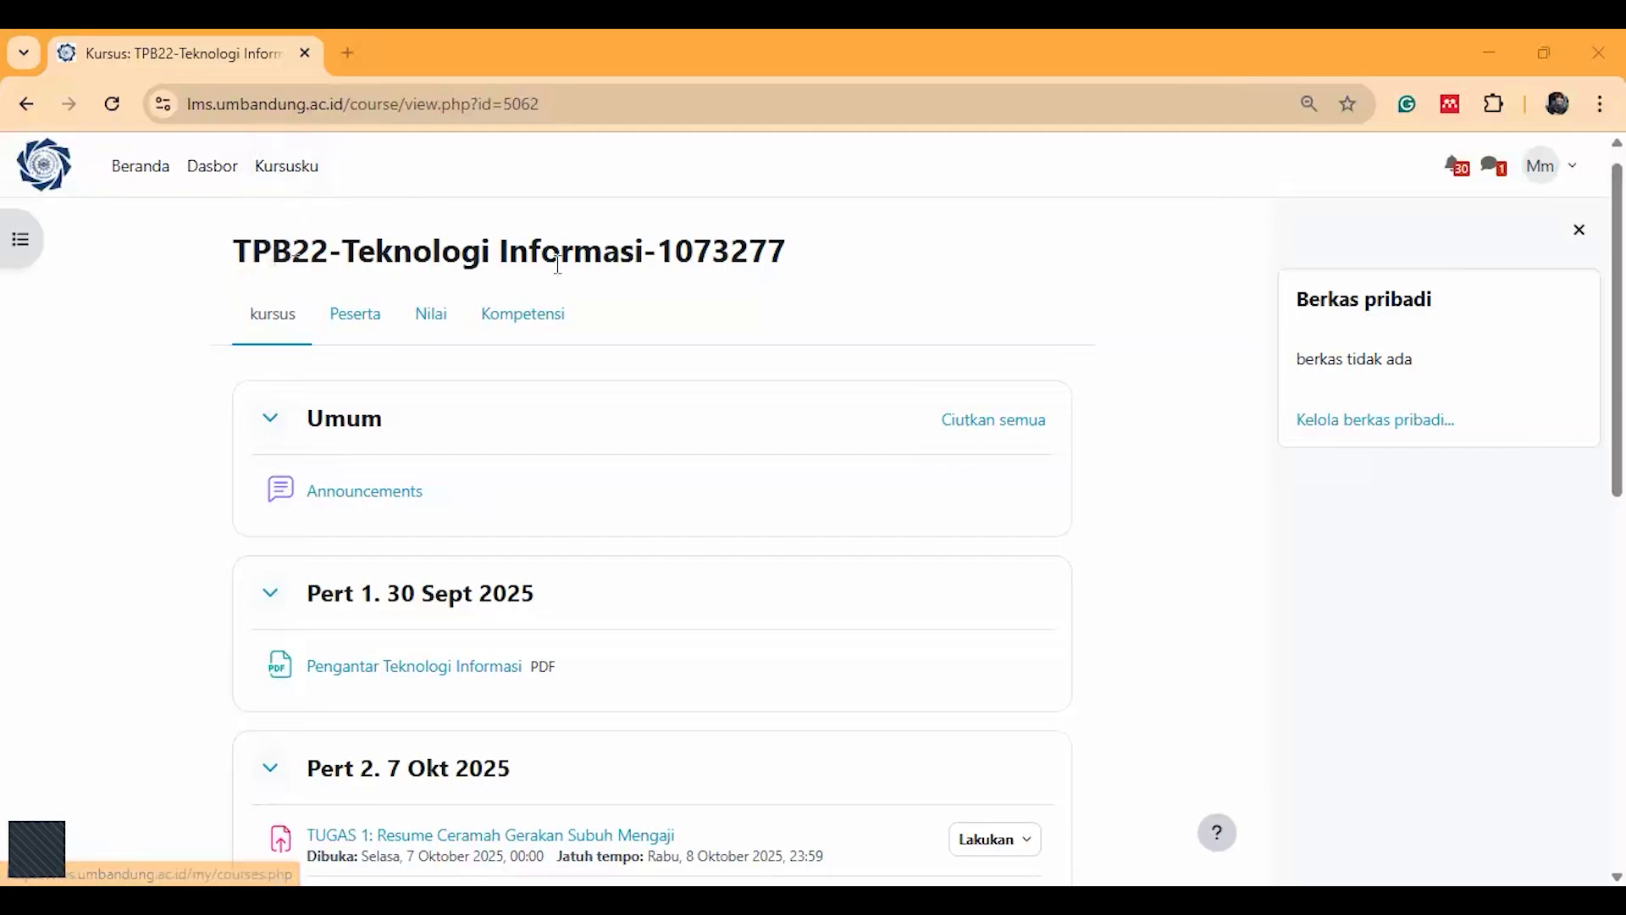
pyautogui.scroll(-7, 621, 359)
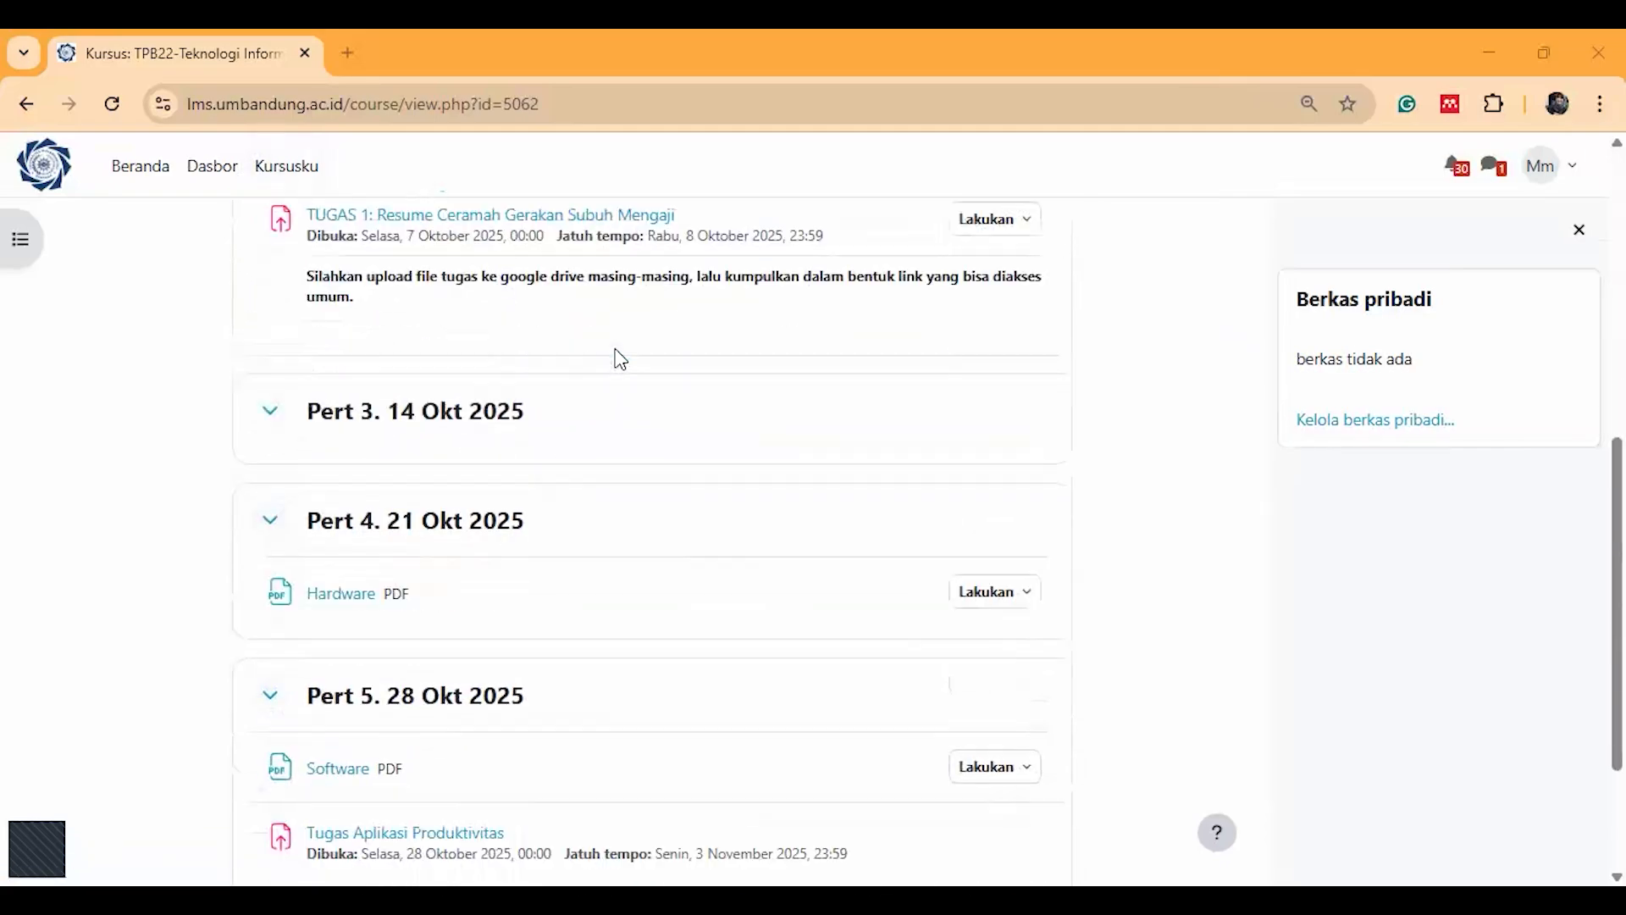
pyautogui.scroll(-2, 621, 359)
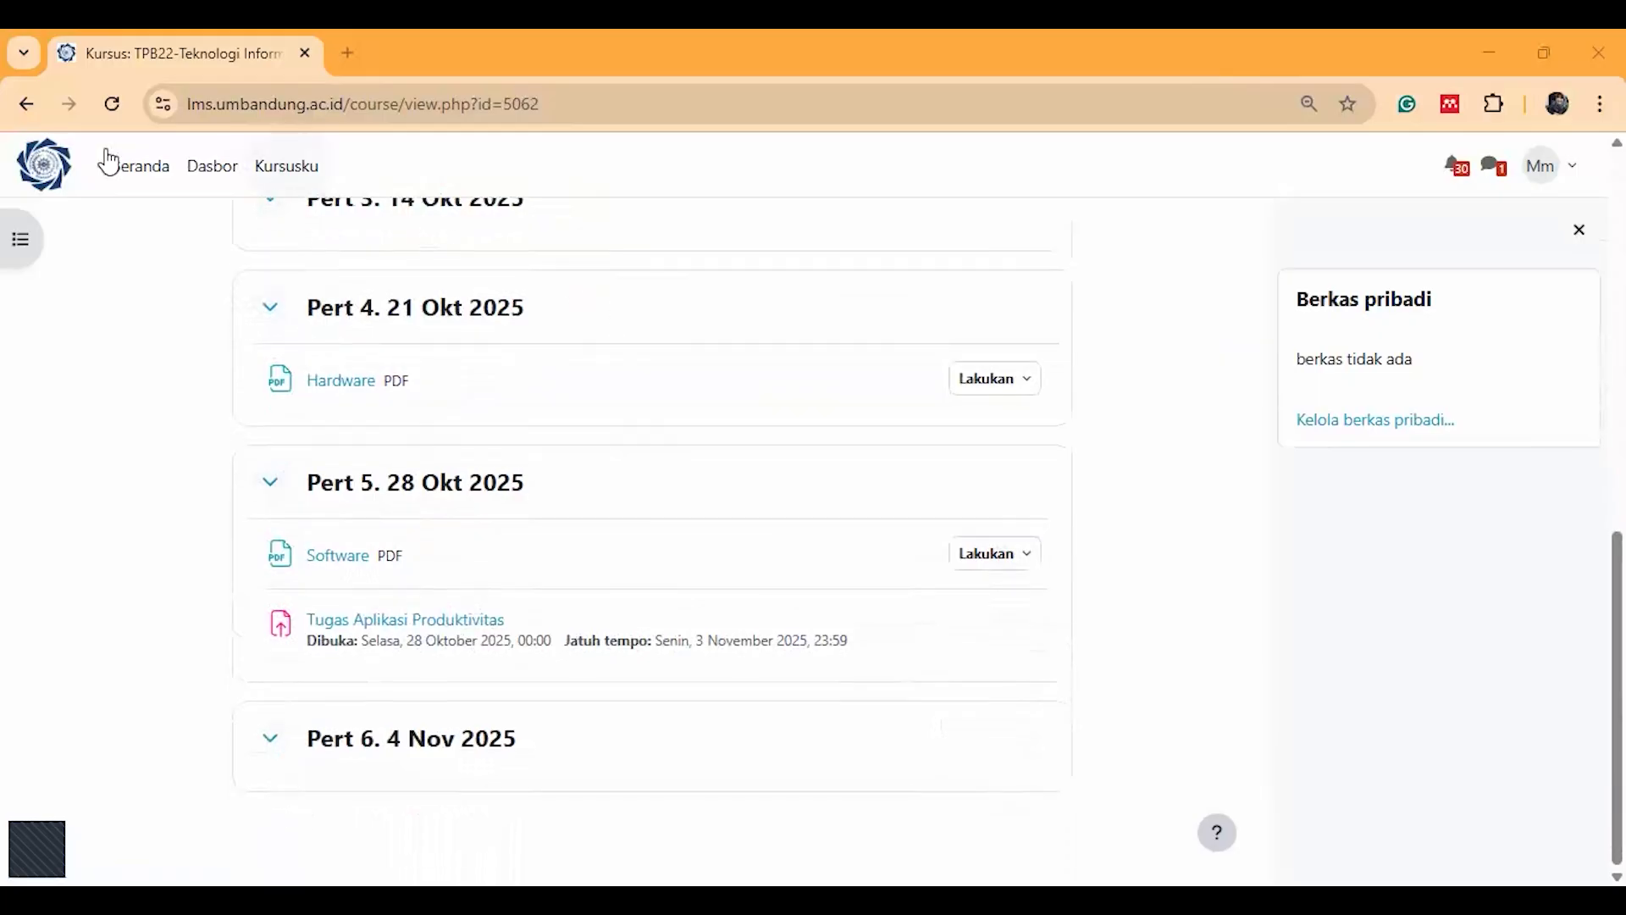
pyautogui.click(105, 104)
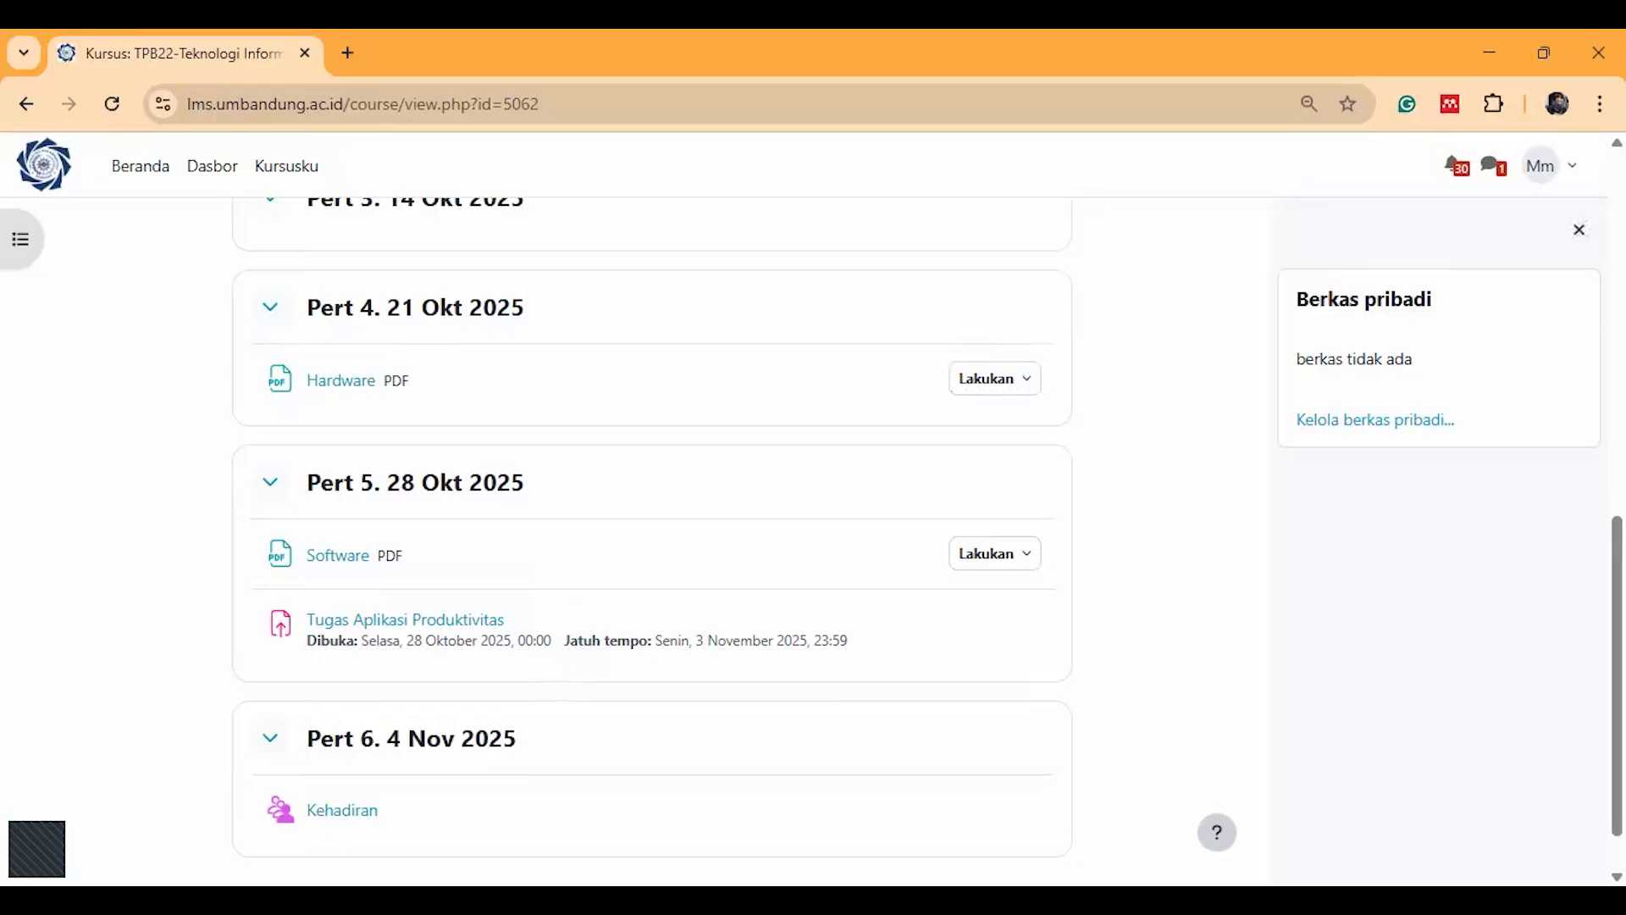
pyautogui.click(338, 818)
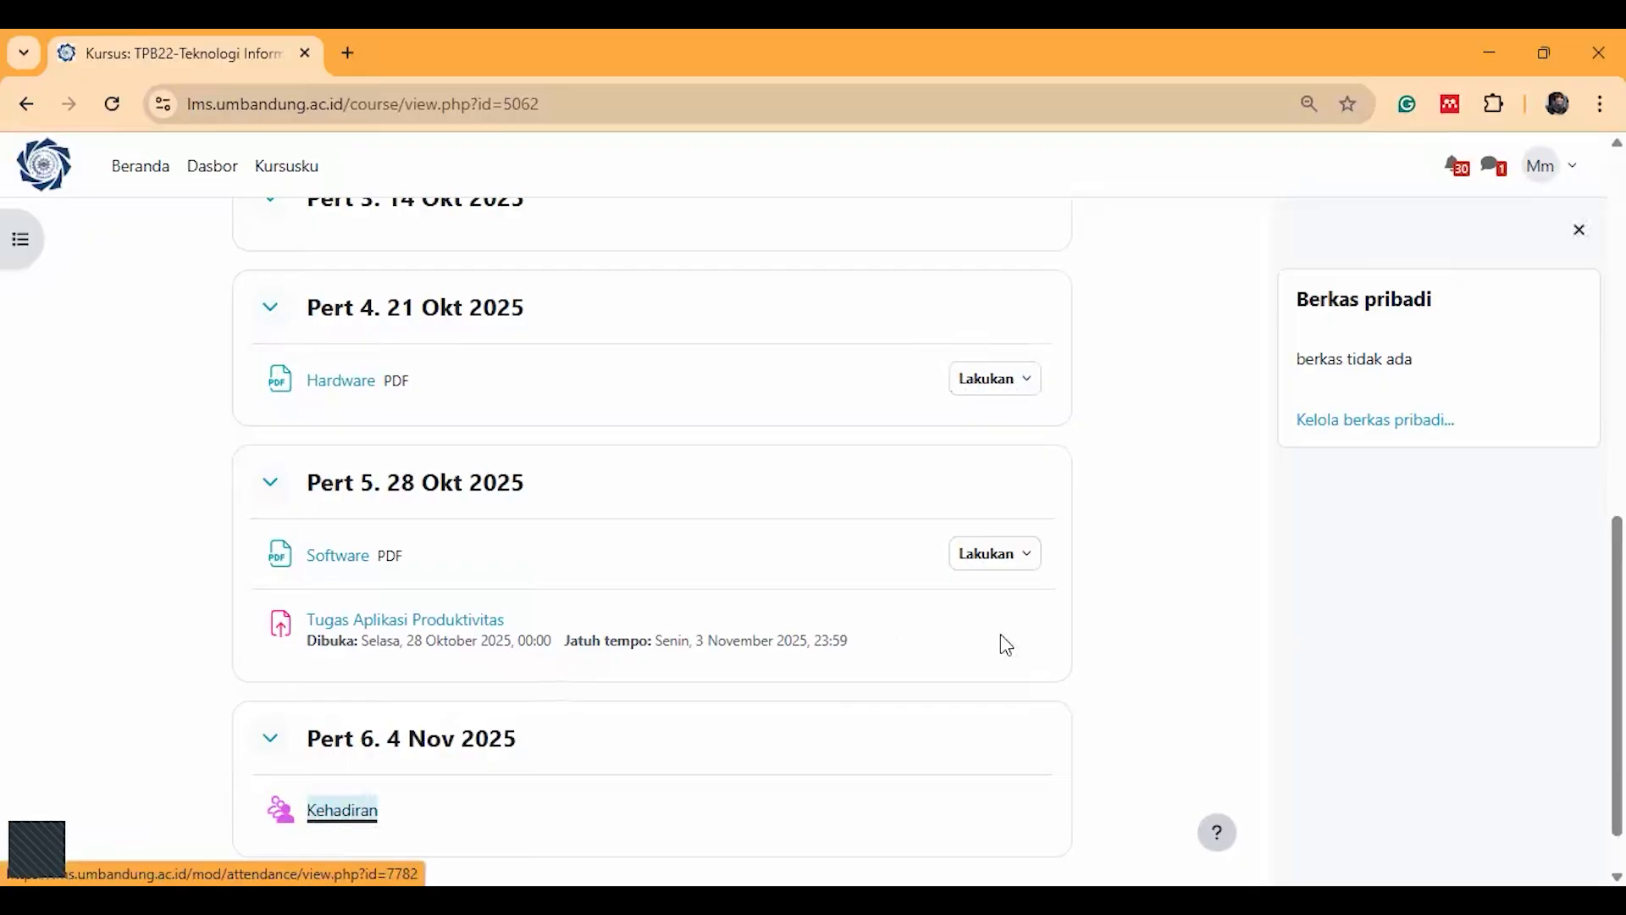